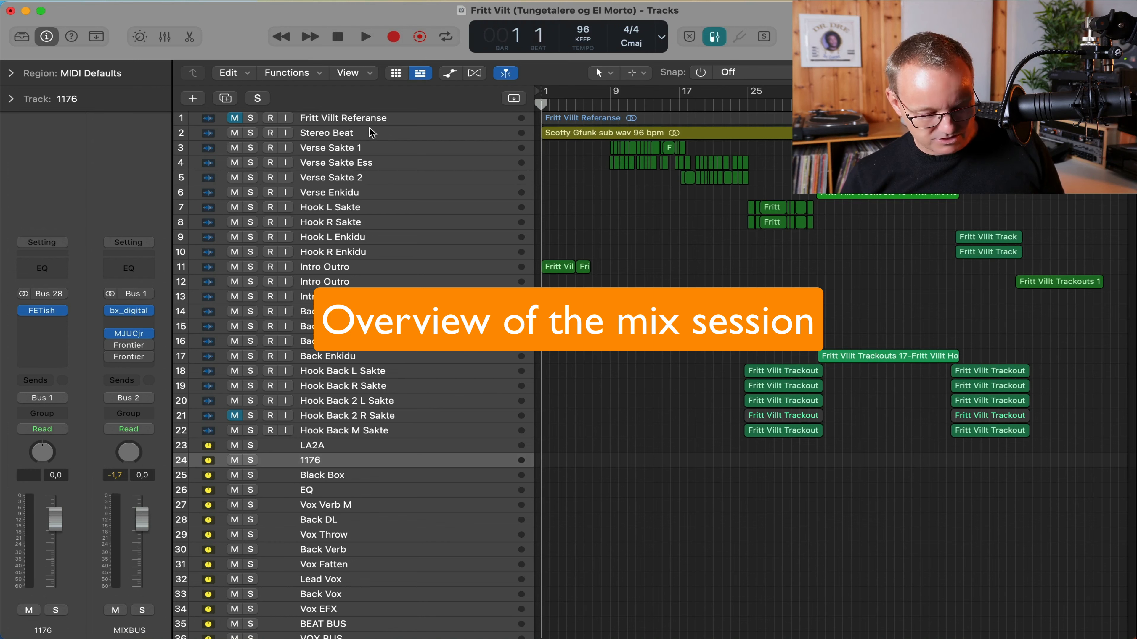
# Select Stereo Beat, make the track rows much taller, and check the Fritt Vilt Referanse track.
pyautogui.click(370, 130)
pyautogui.press('super+Down')
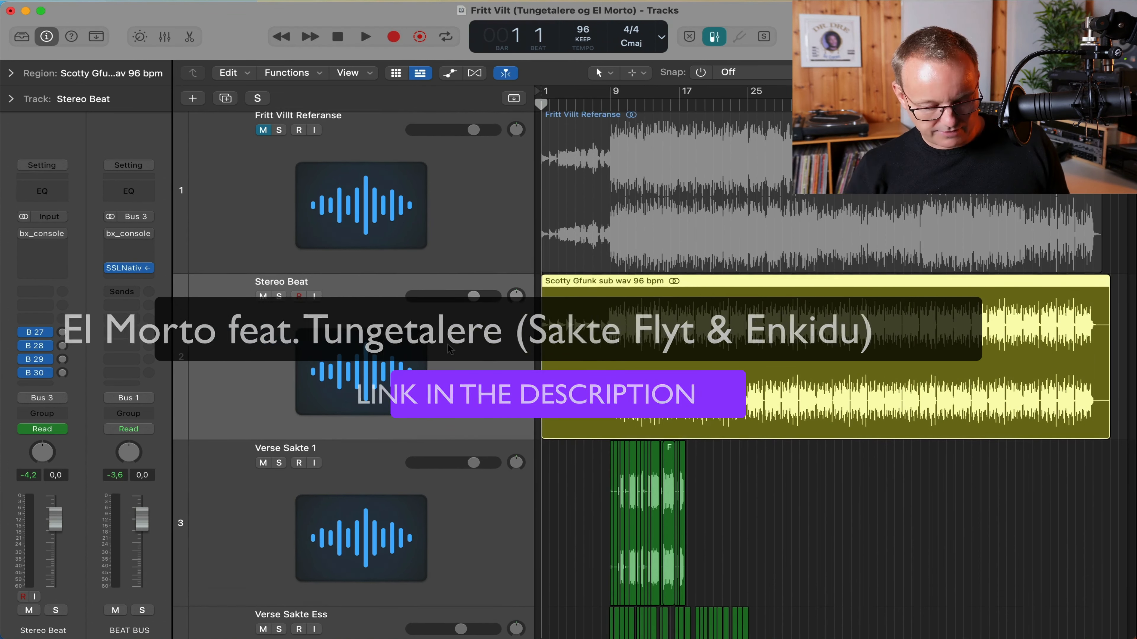
pyautogui.click(420, 220)
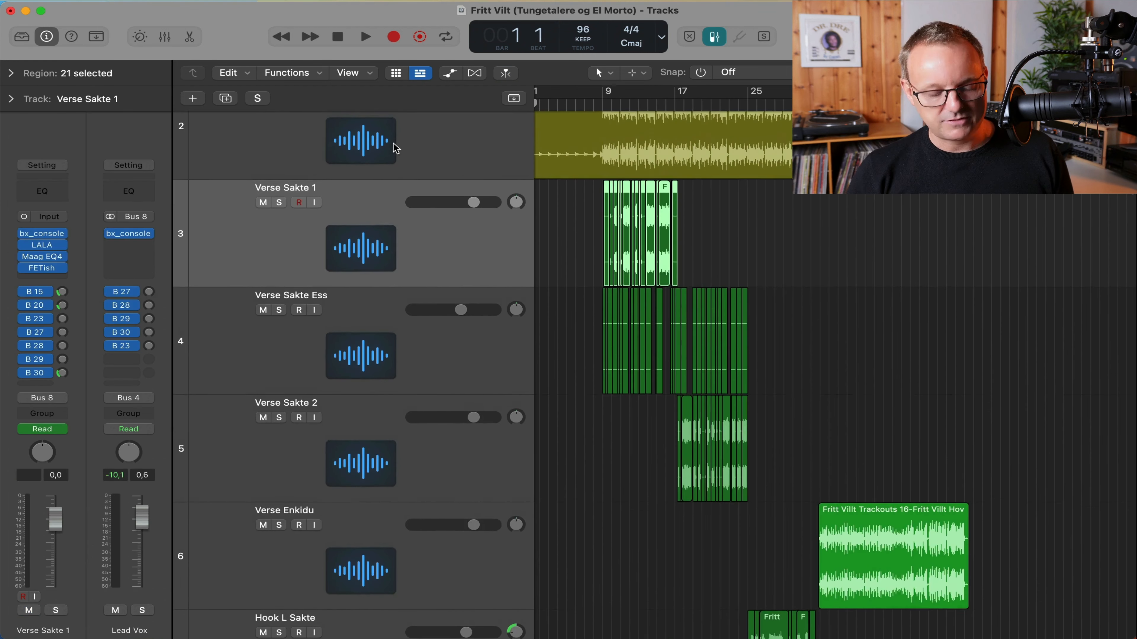
pyautogui.scroll(-3, 395, 149)
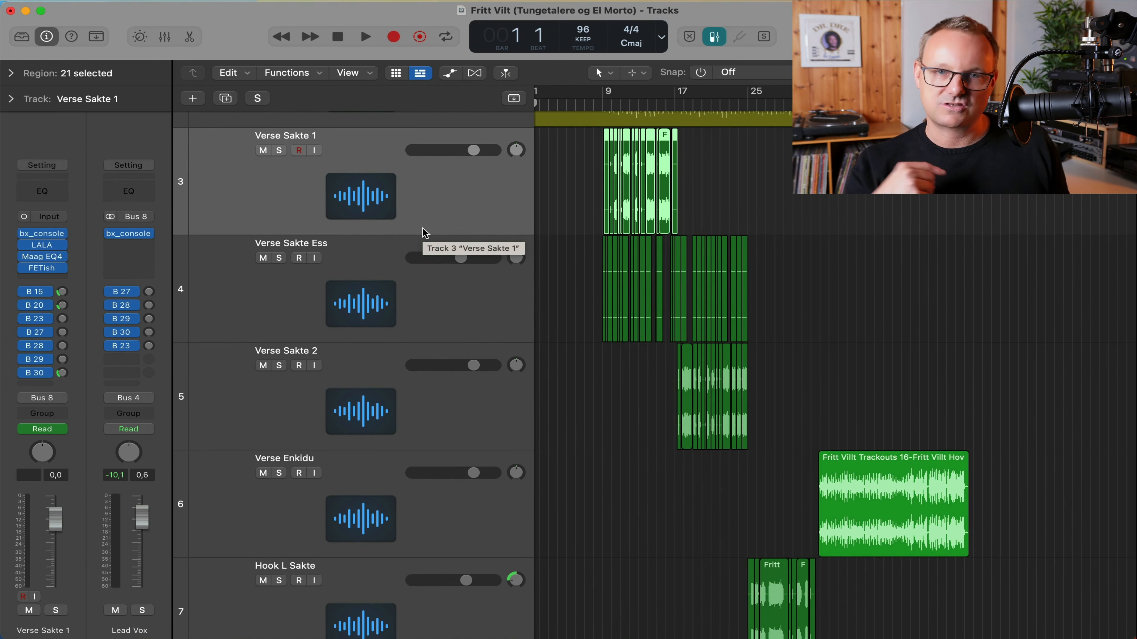
pyautogui.scroll(-3, 424, 232)
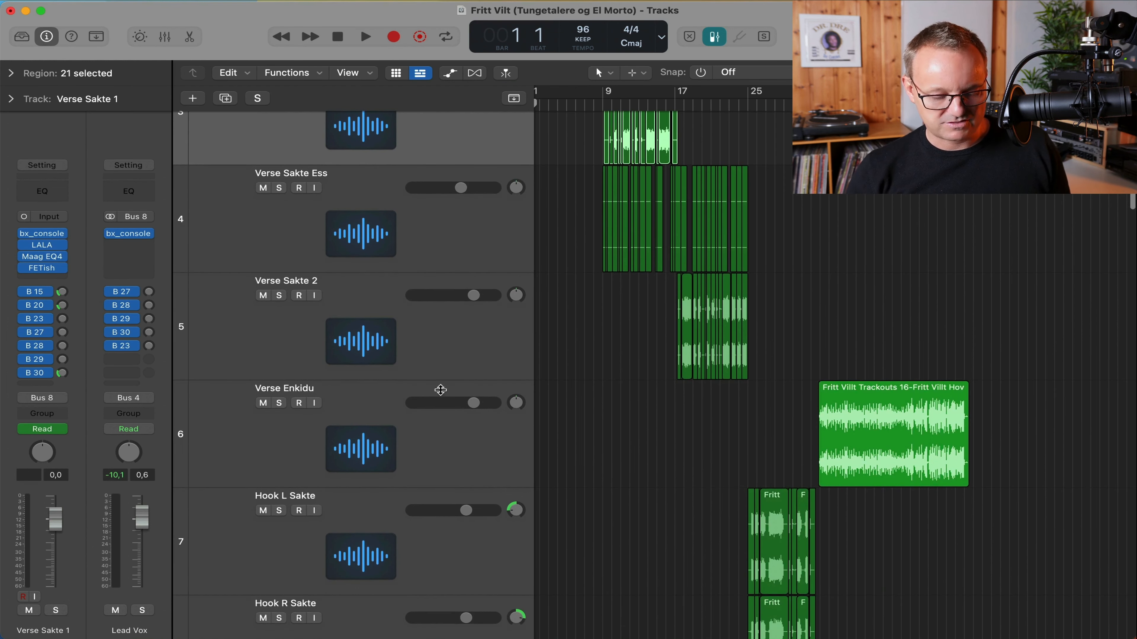
# Review the Verse Enkidu track and the Hook L and Hook R Sakte pair.
pyautogui.click(438, 416)
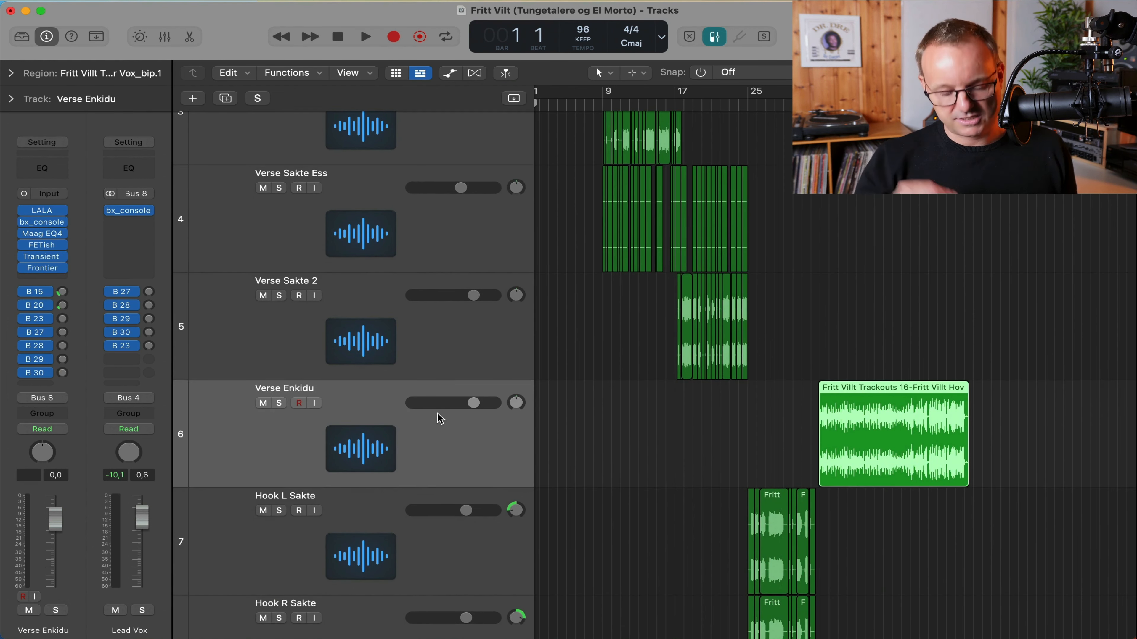
pyautogui.scroll(-7, 439, 419)
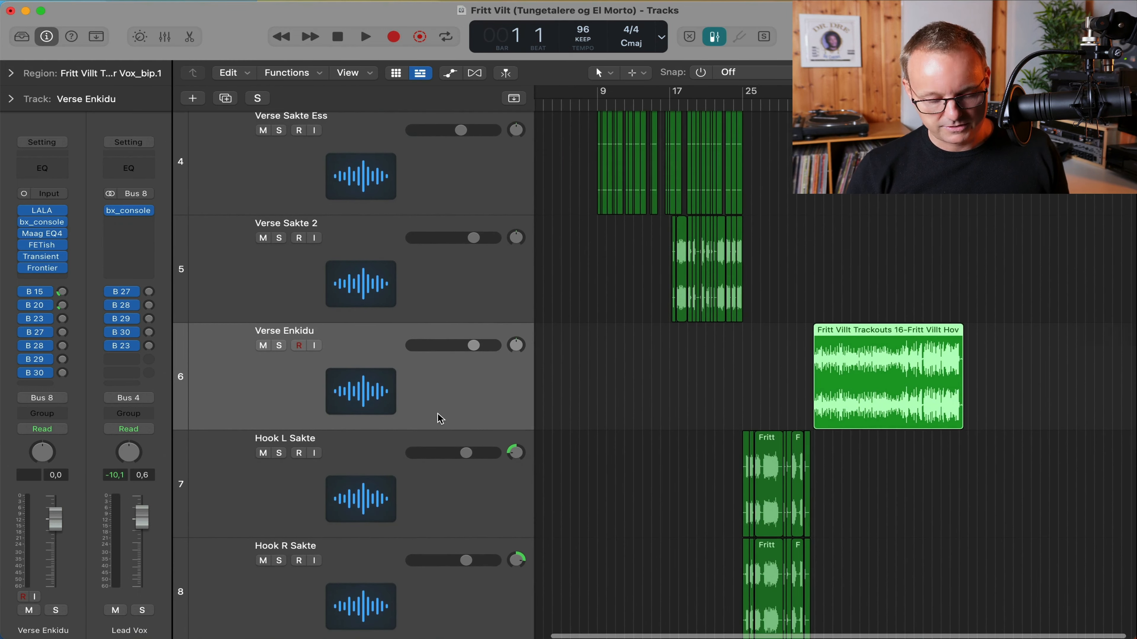
pyautogui.click(441, 433)
pyautogui.hscroll(-1, 441, 434)
pyautogui.scroll(-3, 459, 390)
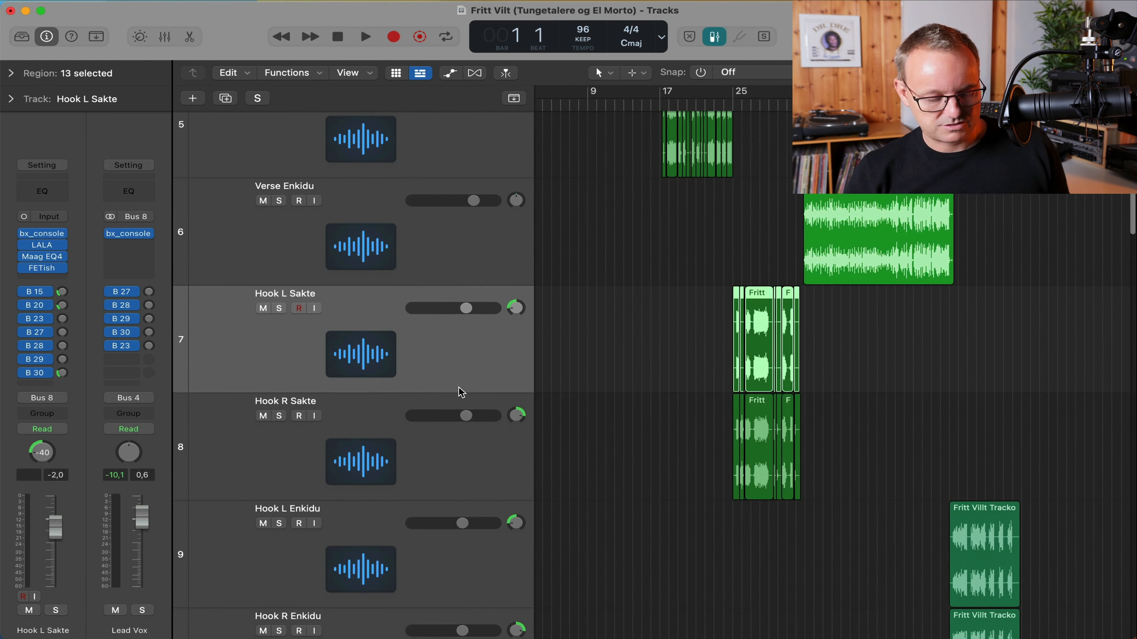
pyautogui.scroll(-3, 459, 391)
pyautogui.click(460, 389)
pyautogui.click(465, 249)
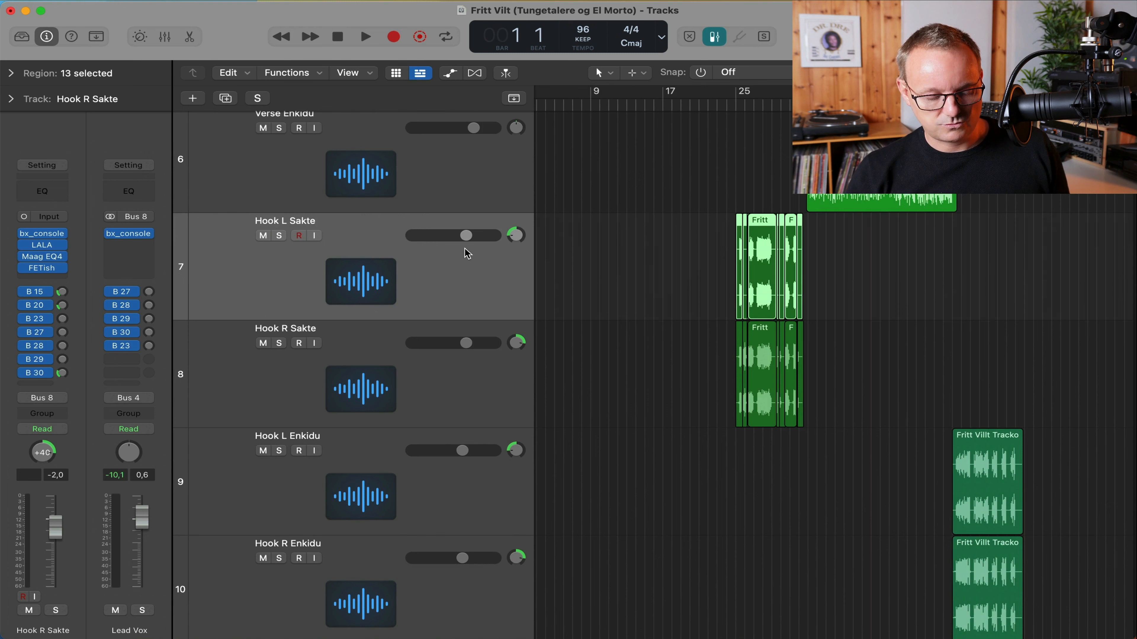
pyautogui.click(466, 353)
pyautogui.click(459, 295)
pyautogui.scroll(-4, 463, 314)
# Review the Hook L and Hook R Enkidu tracks and both Intro Outro tracks.
pyautogui.click(483, 426)
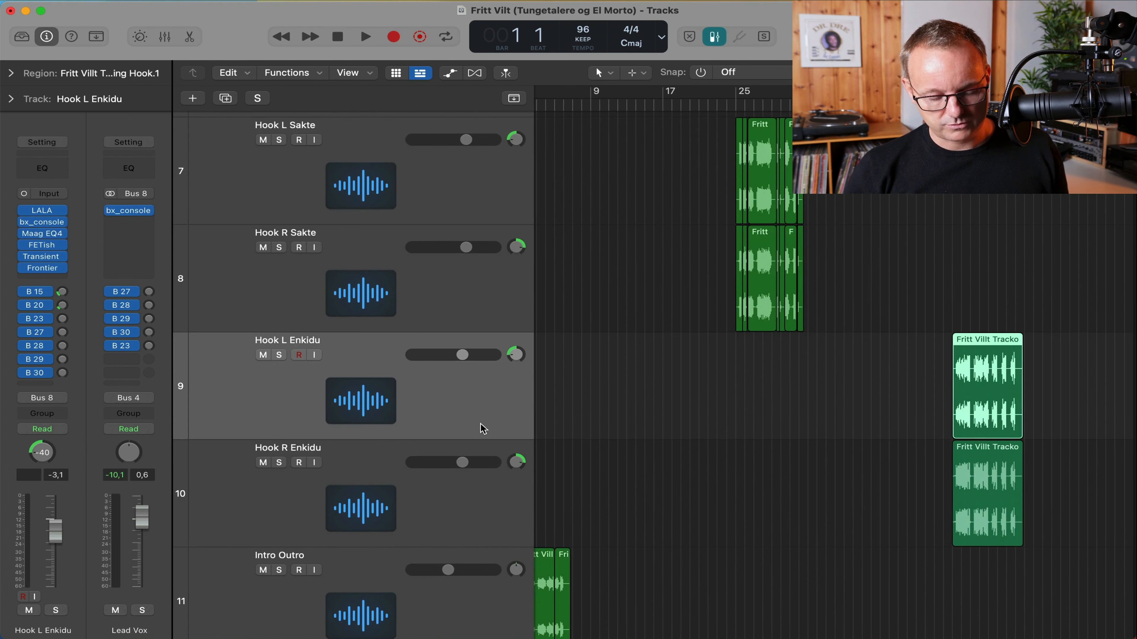
pyautogui.click(501, 531)
pyautogui.click(477, 425)
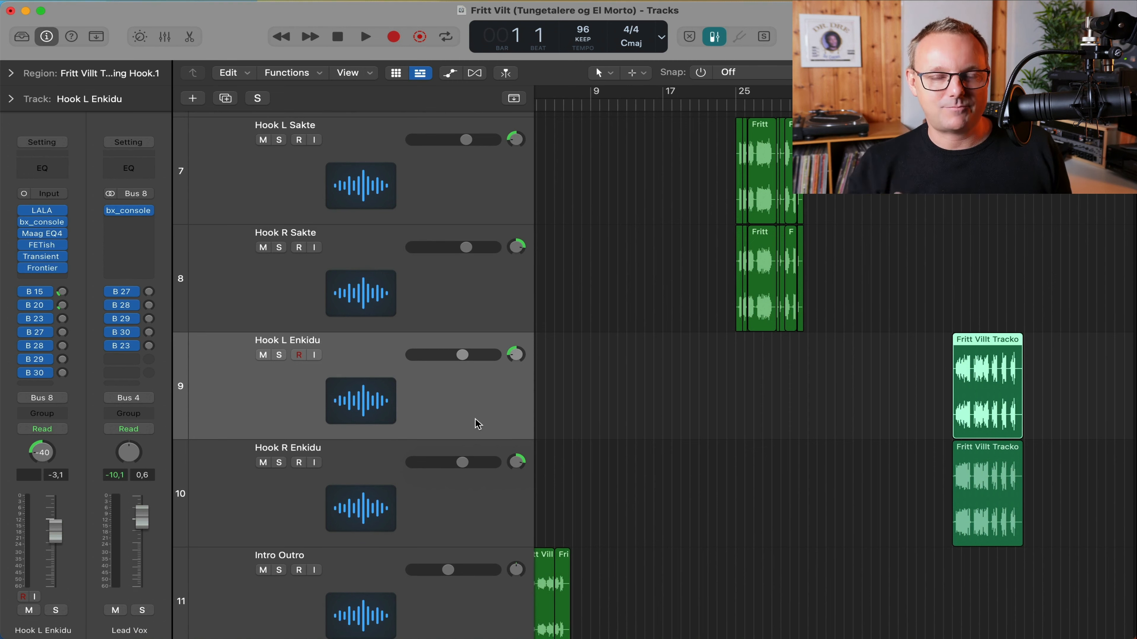
pyautogui.scroll(-3, 465, 416)
pyautogui.click(457, 407)
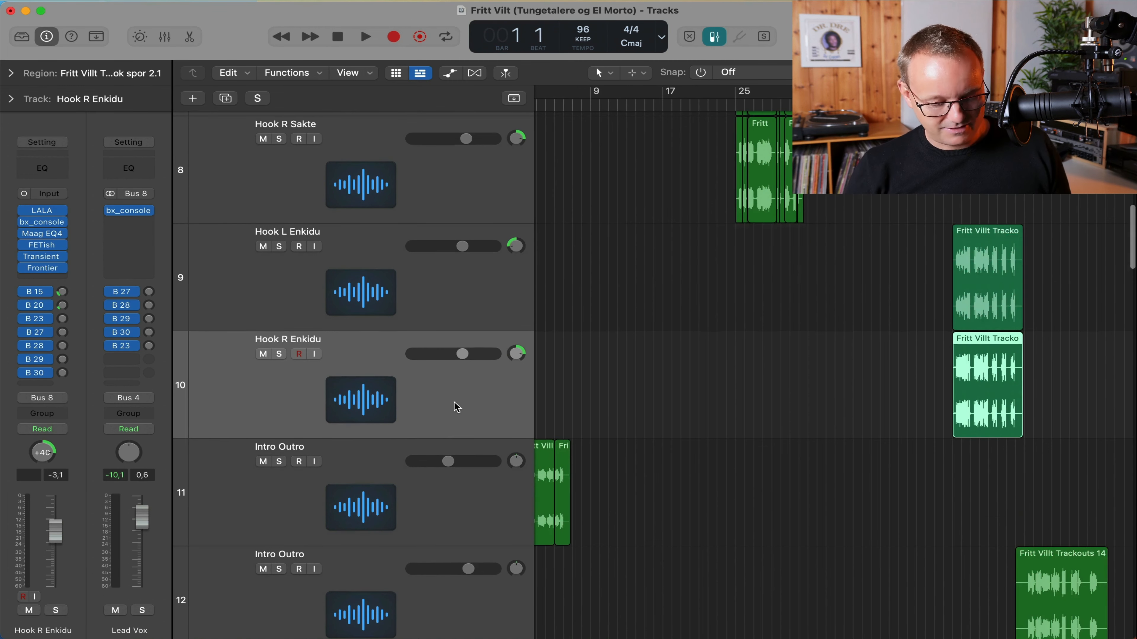
pyautogui.click(444, 487)
pyautogui.scroll(-1, 444, 487)
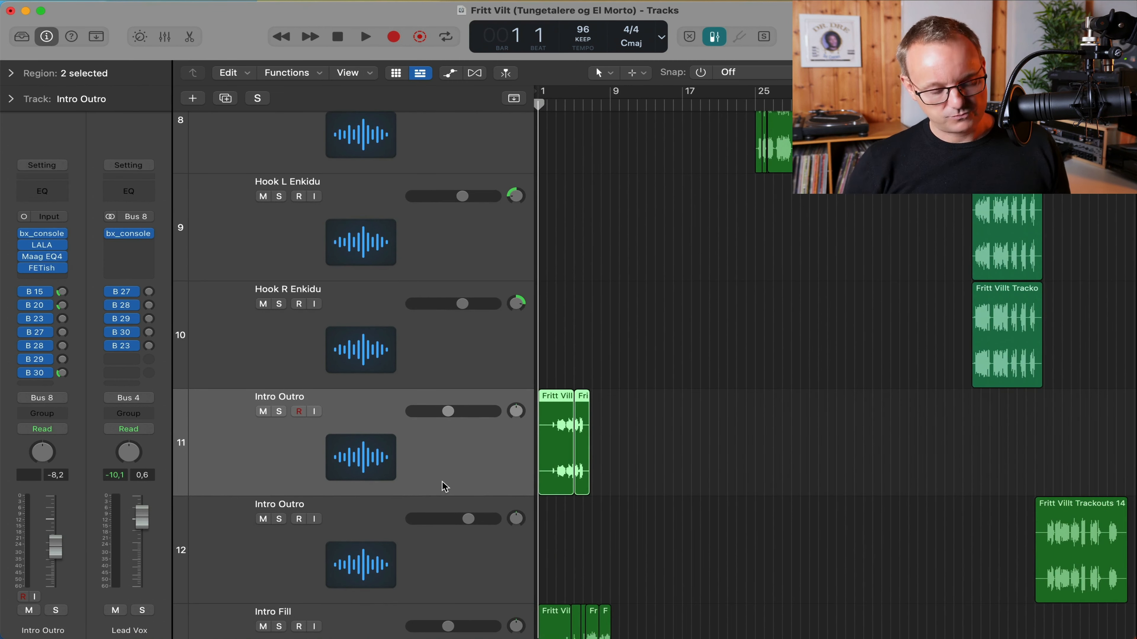
pyautogui.scroll(-1, 444, 484)
pyautogui.scroll(-1, 521, 397)
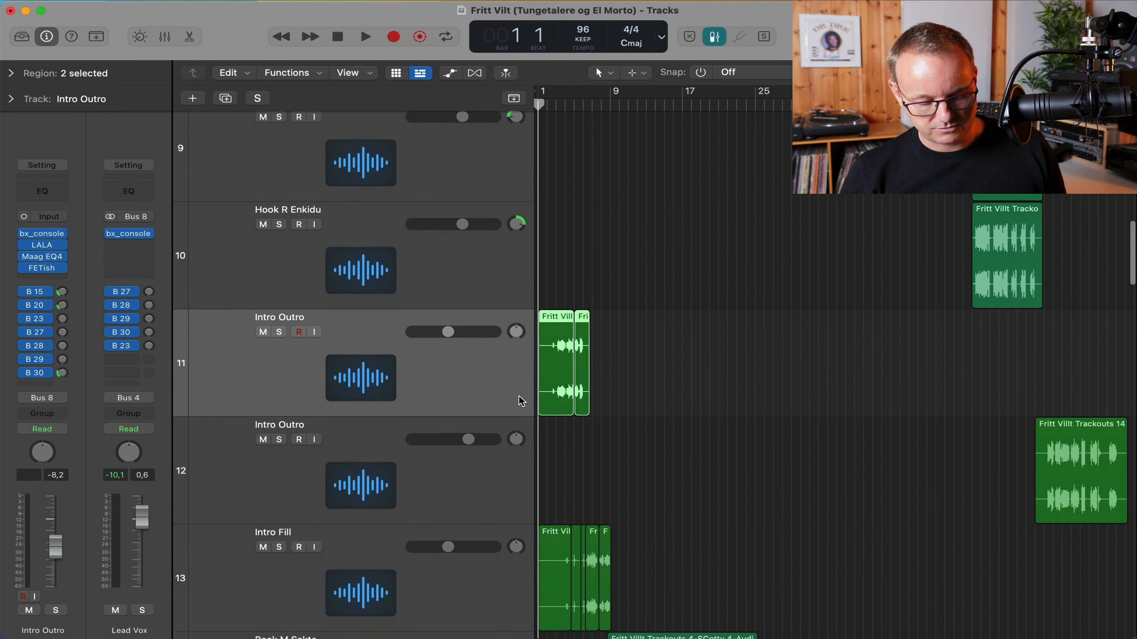
pyautogui.click(467, 458)
# Check the Intro Fill and Back M Sakte tracks, leaving the Back M Sakte region deselected.
pyautogui.scroll(-1, 703, 483)
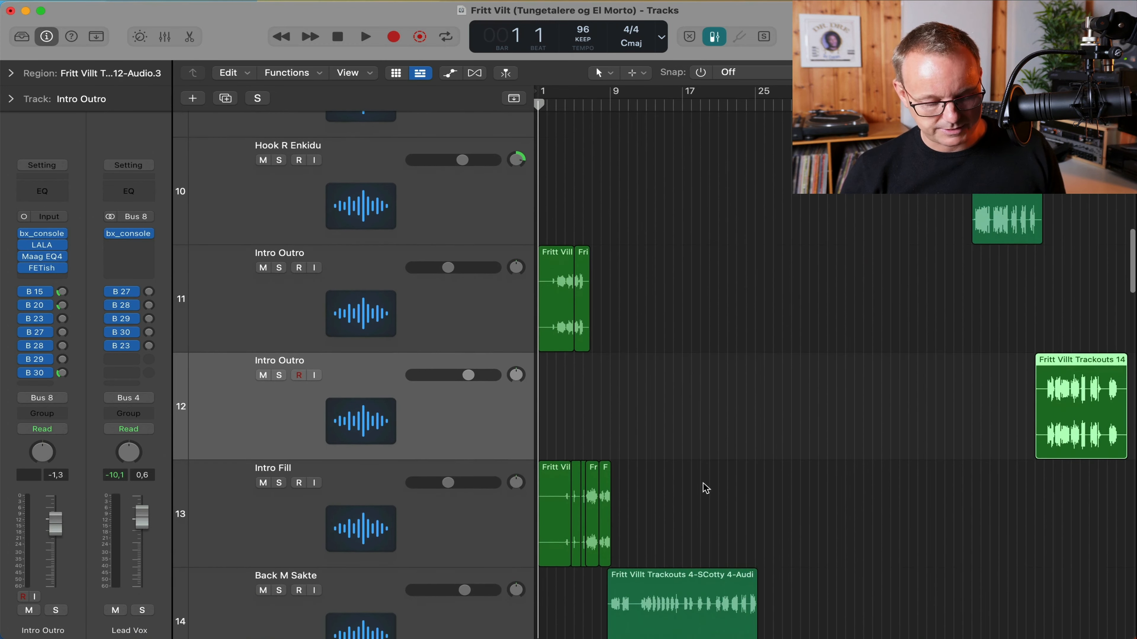
pyautogui.press('Down')
pyautogui.scroll(-4, 501, 493)
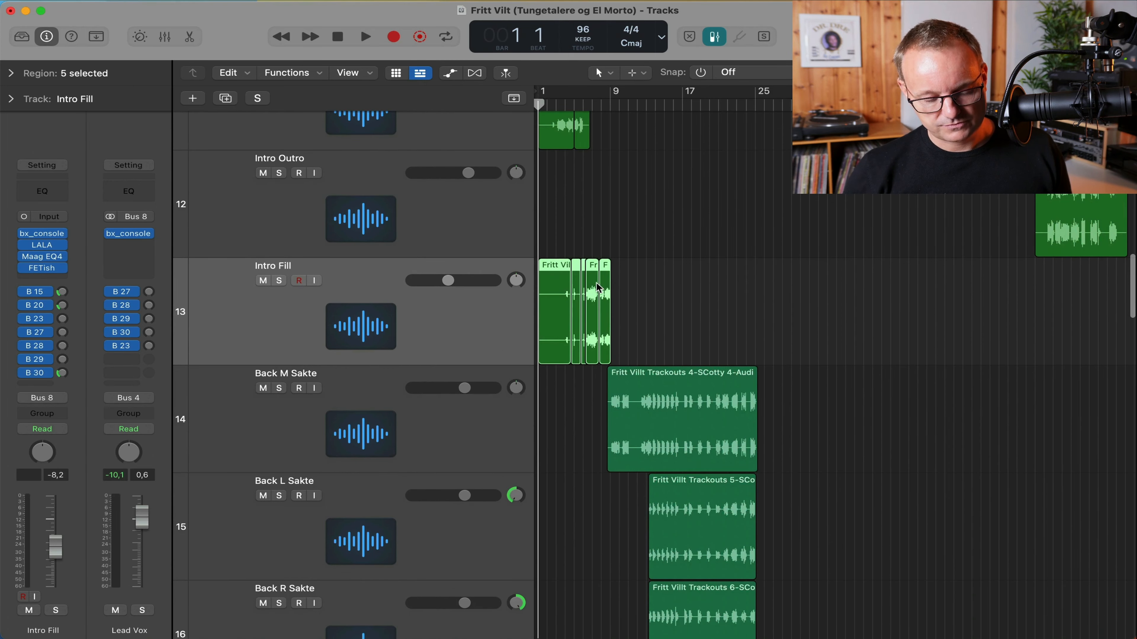
pyautogui.scroll(1, 597, 288)
pyautogui.scroll(-2, 596, 287)
pyautogui.click(458, 387)
pyautogui.scroll(-2, 457, 386)
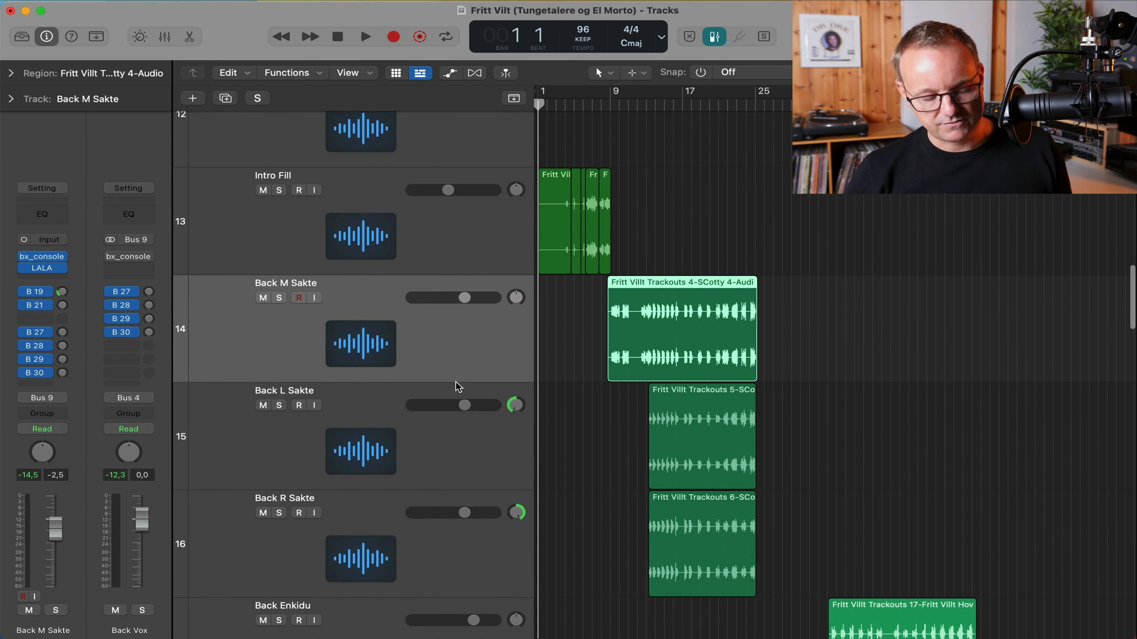
pyautogui.scroll(-2, 458, 386)
pyautogui.scroll(-1, 457, 386)
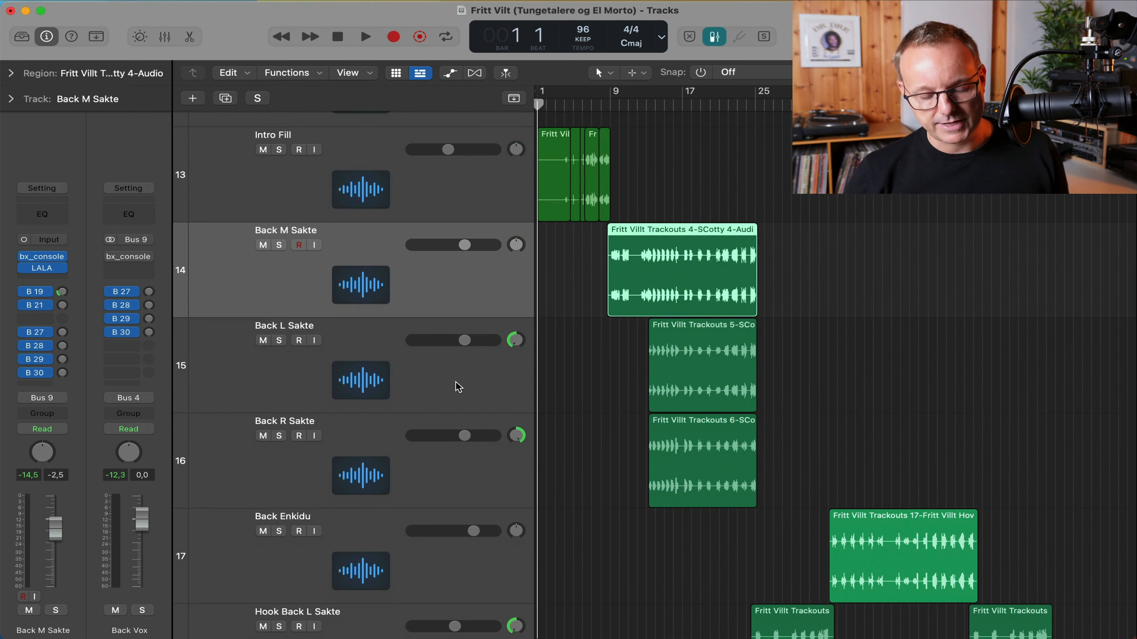
pyautogui.click(600, 342)
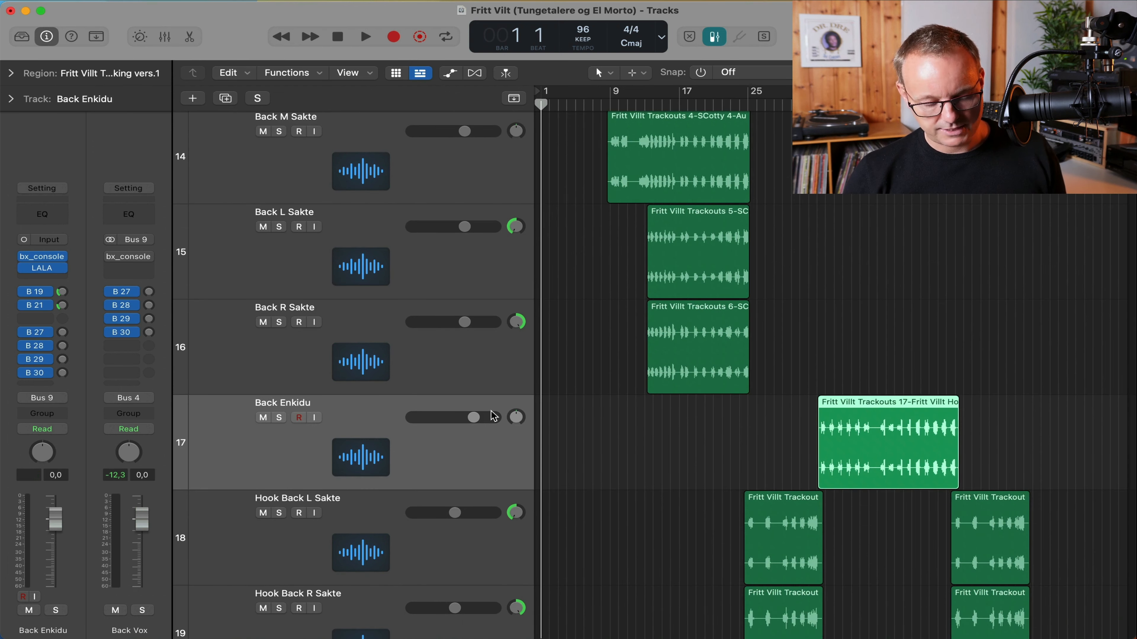
# Review the Hook Back L Sakte and Hook Back 2 R Sakte tracks.
pyautogui.scroll(-2, 494, 413)
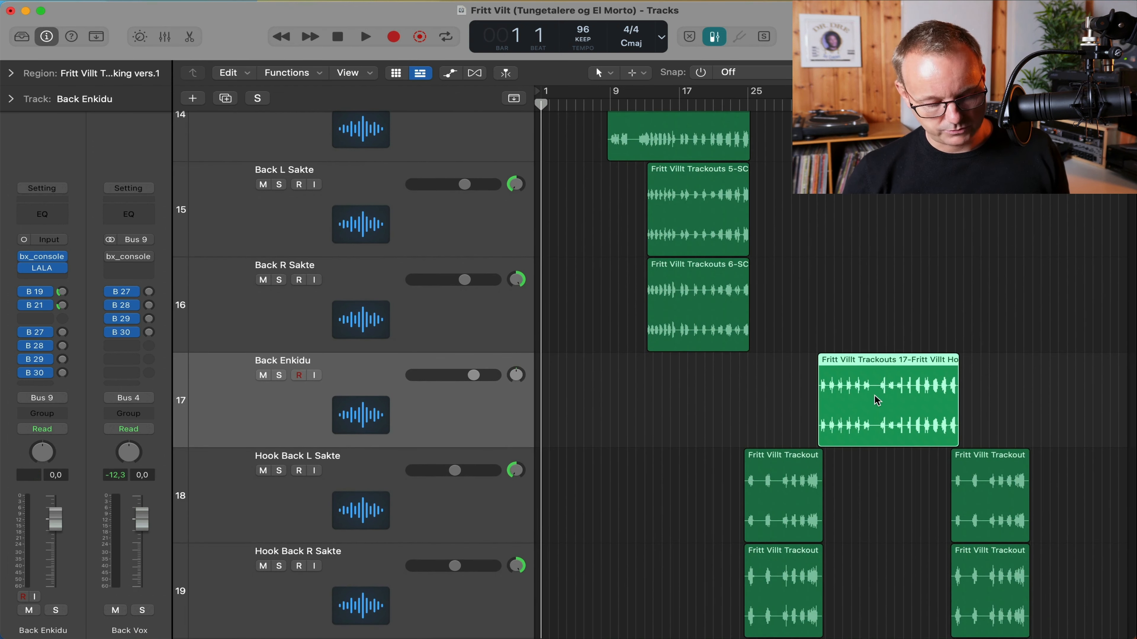
pyautogui.scroll(-8, 517, 332)
pyautogui.click(518, 332)
pyautogui.scroll(-2, 518, 332)
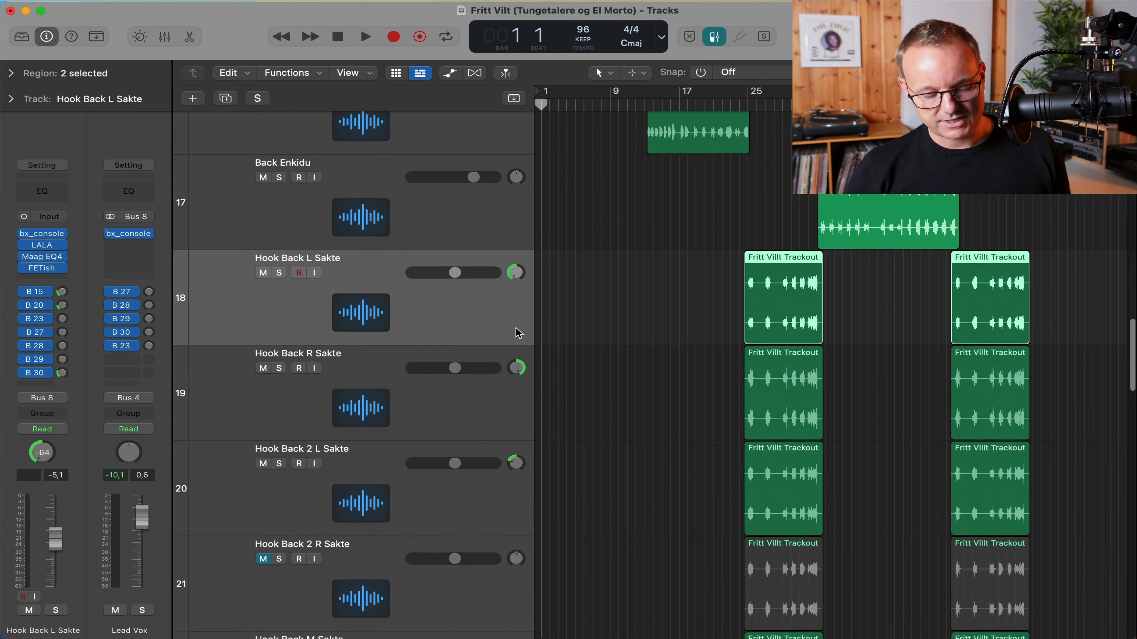
pyautogui.scroll(-5, 518, 332)
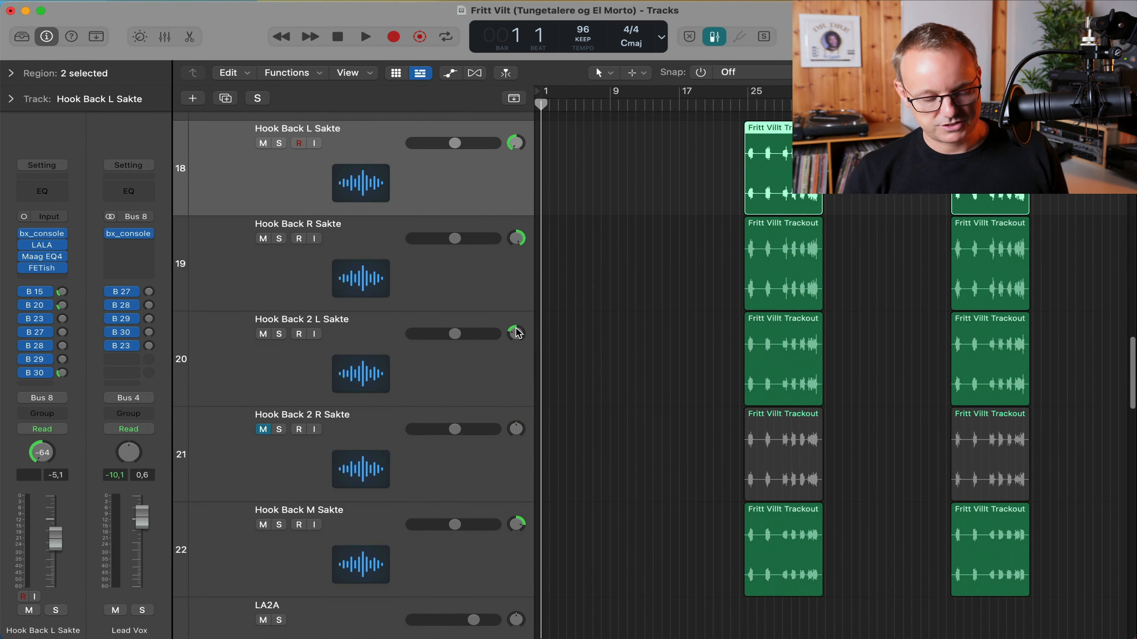
pyautogui.scroll(3, 471, 256)
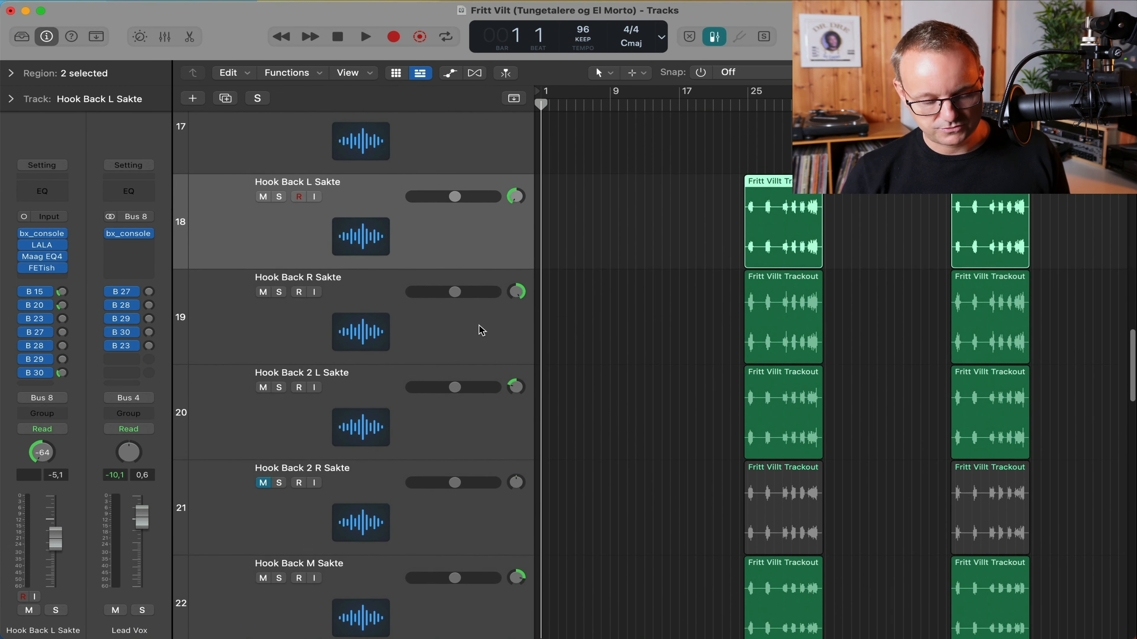
pyautogui.scroll(-7, 479, 325)
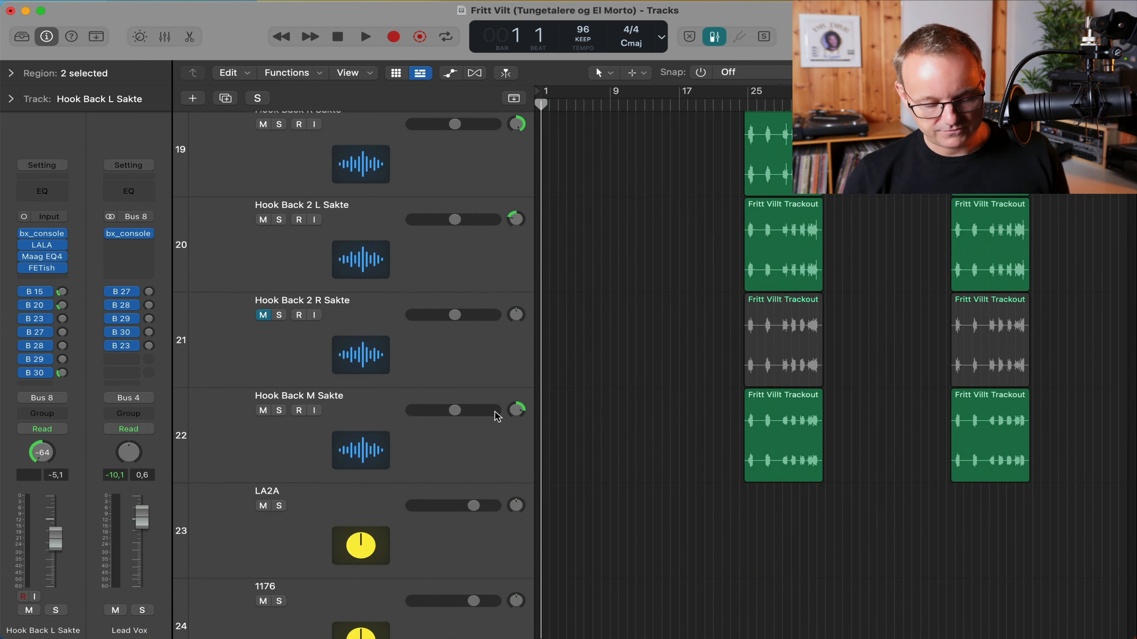
pyautogui.click(482, 353)
# Scroll down to the aux return tracks, Back DL through Lead Vox, and show the Mixer.
pyautogui.scroll(1, 486, 355)
pyautogui.scroll(5, 486, 355)
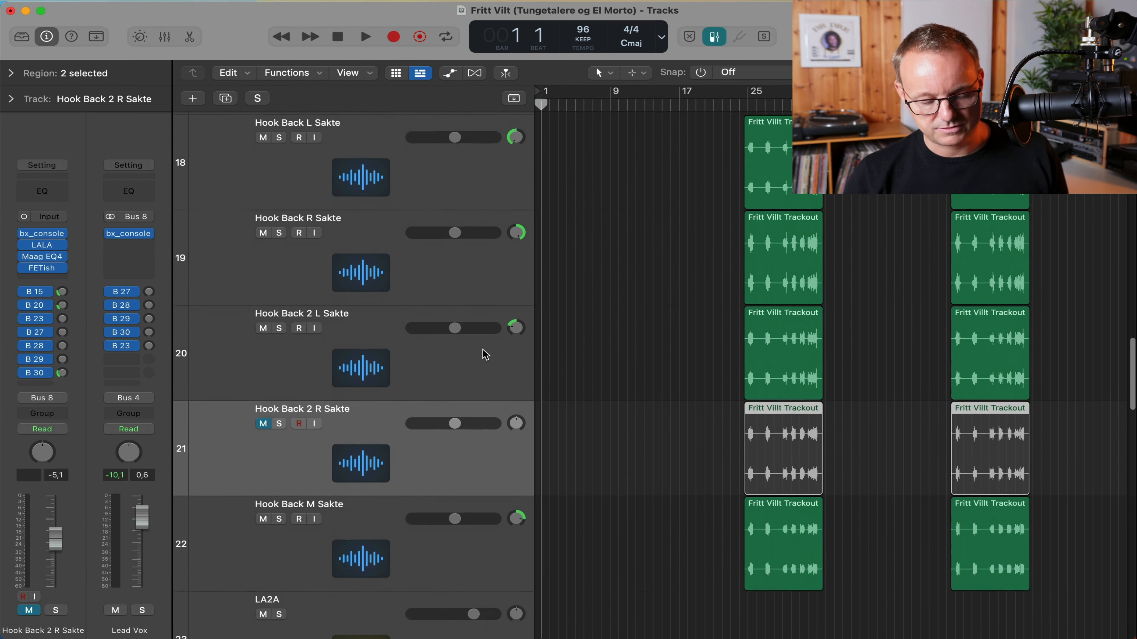
pyautogui.scroll(-4, 482, 359)
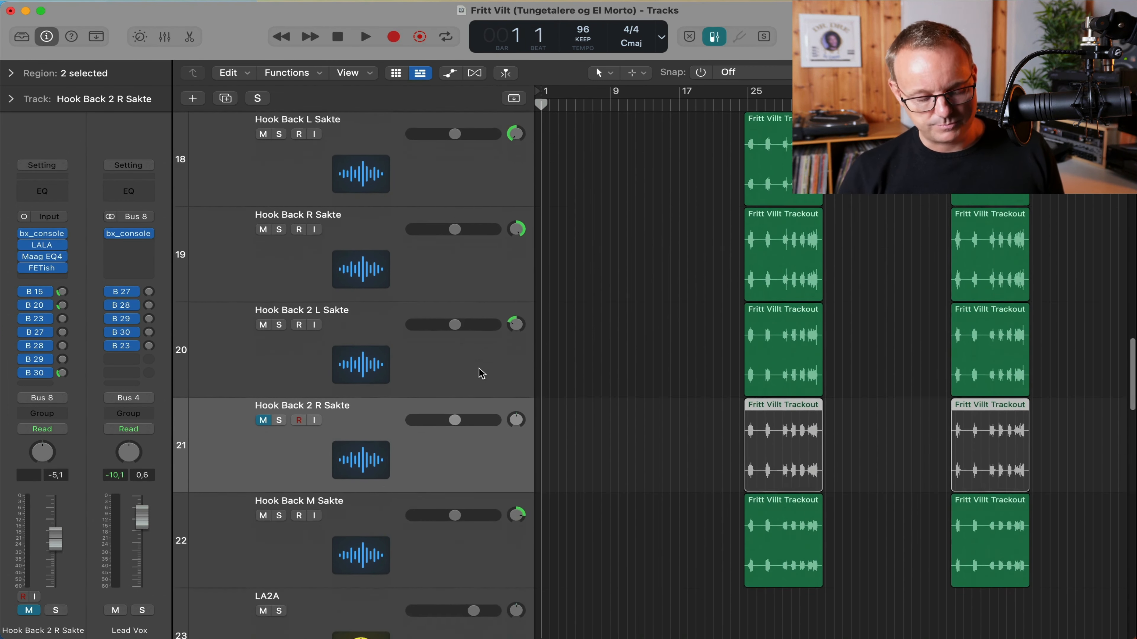
pyautogui.scroll(4, 482, 373)
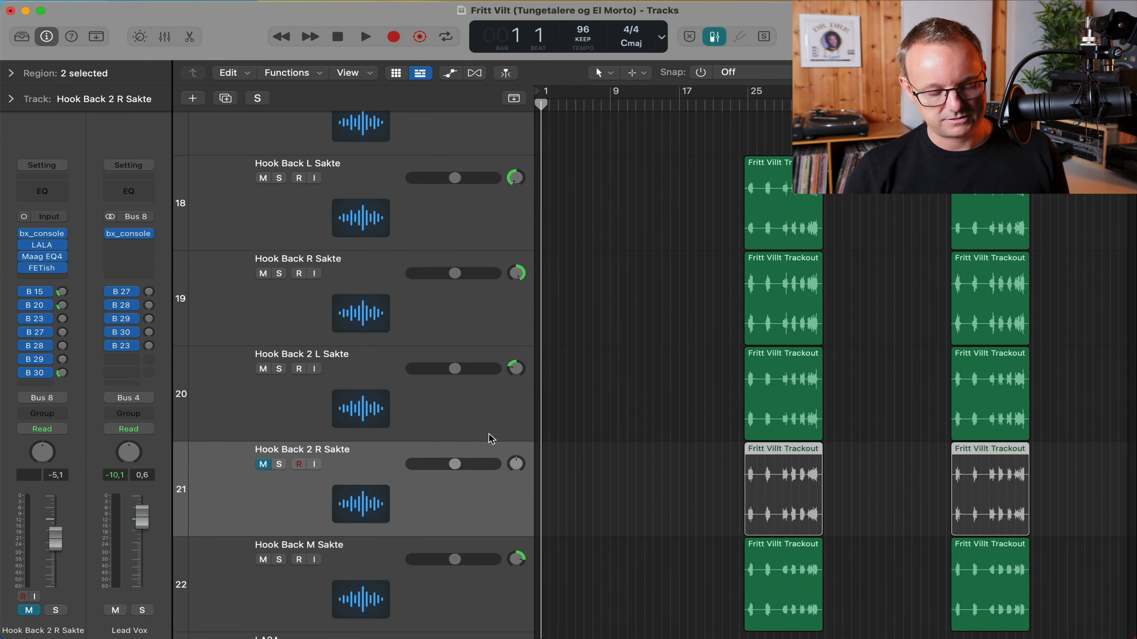
pyautogui.scroll(-10, 598, 526)
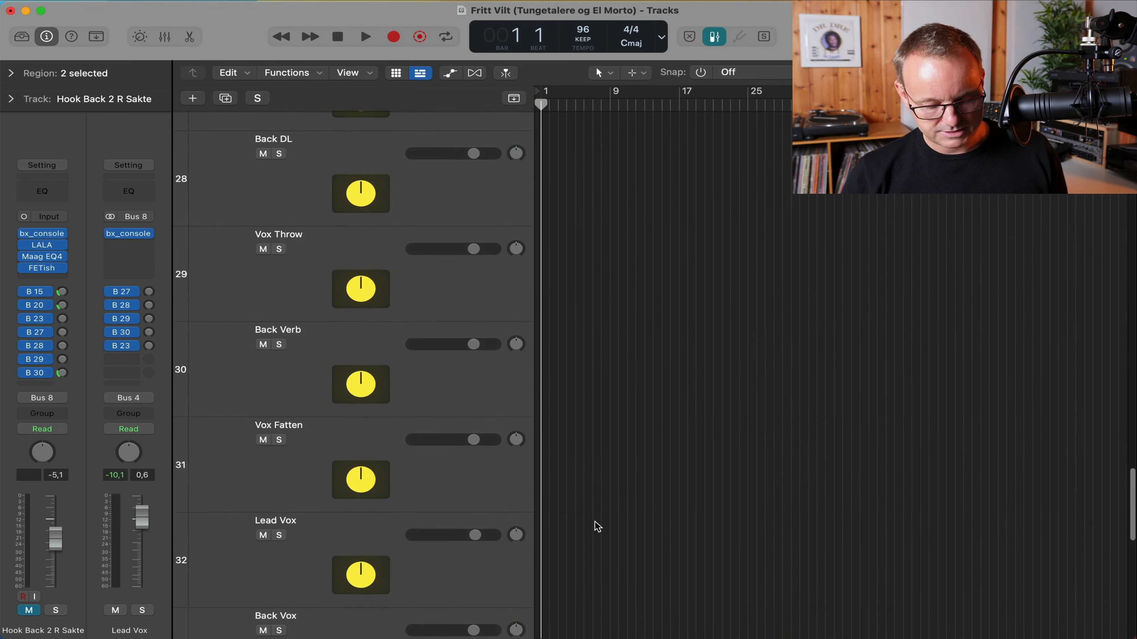
pyautogui.scroll(-8, 598, 526)
pyautogui.press('x')
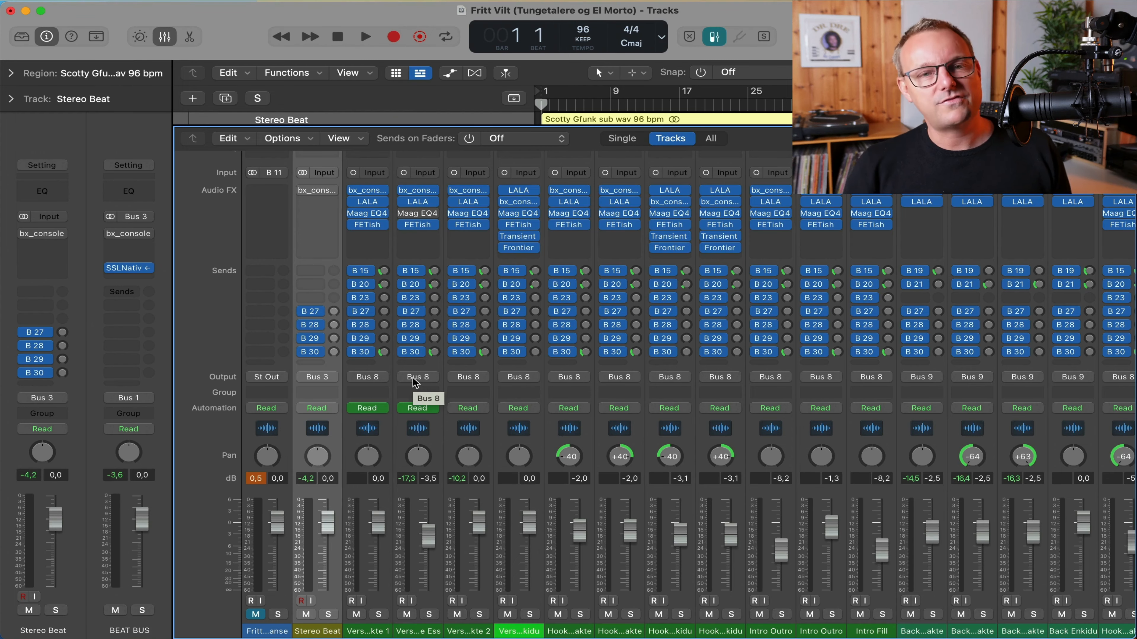
pyautogui.hscroll(20, 413, 382)
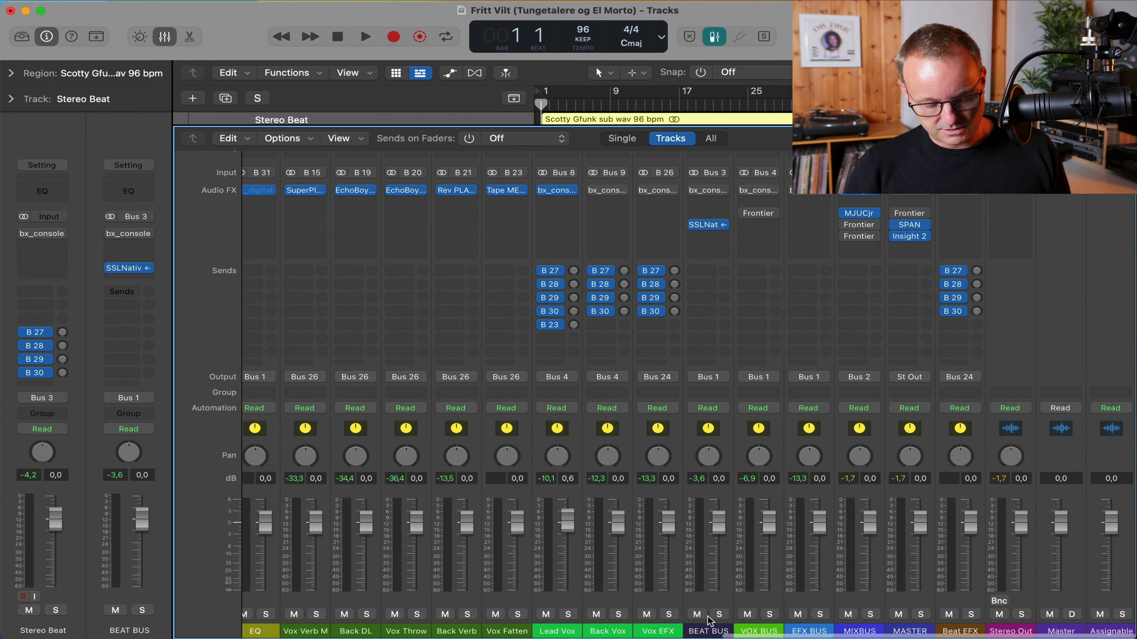
pyautogui.click(709, 628)
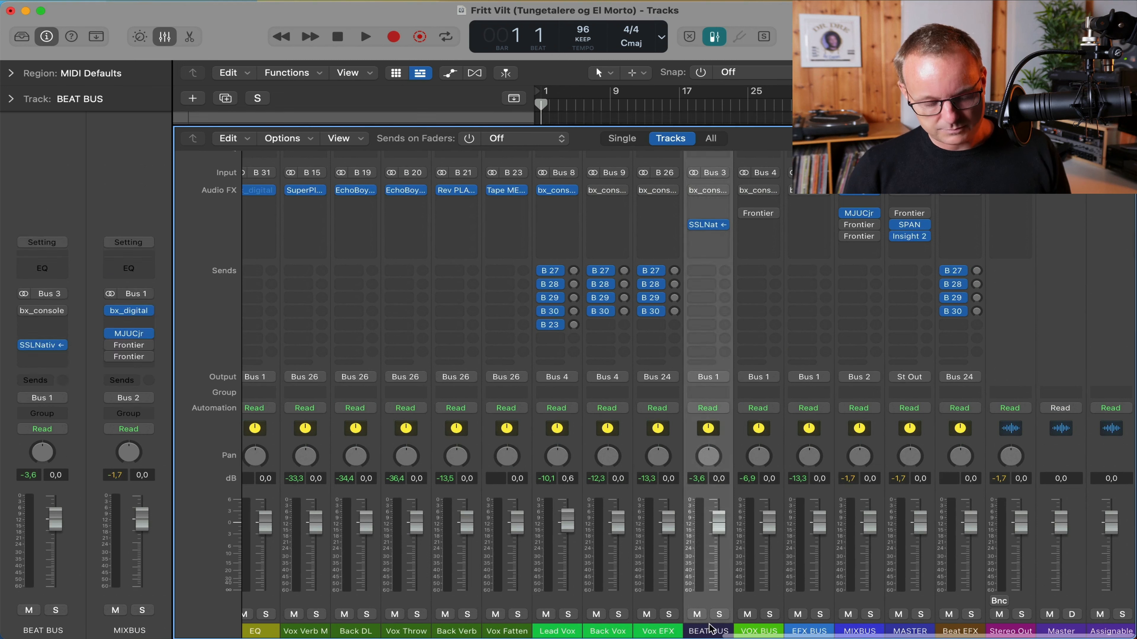
pyautogui.click(711, 227)
pyautogui.moveTo(634, 190); pyautogui.dragTo(589, 125)
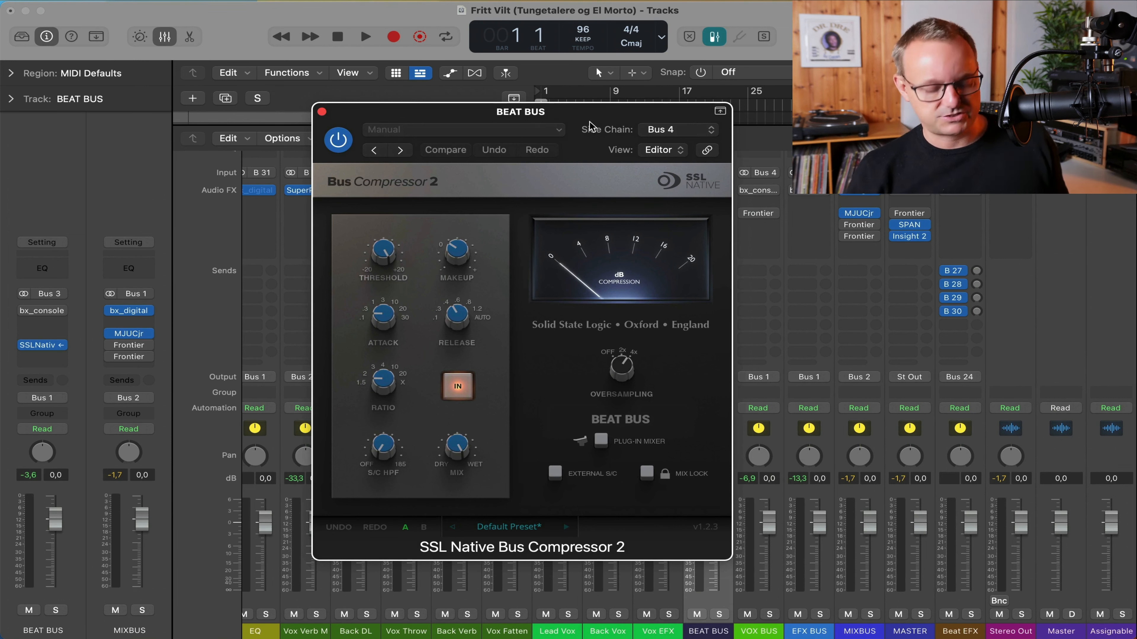
pyautogui.click(681, 129)
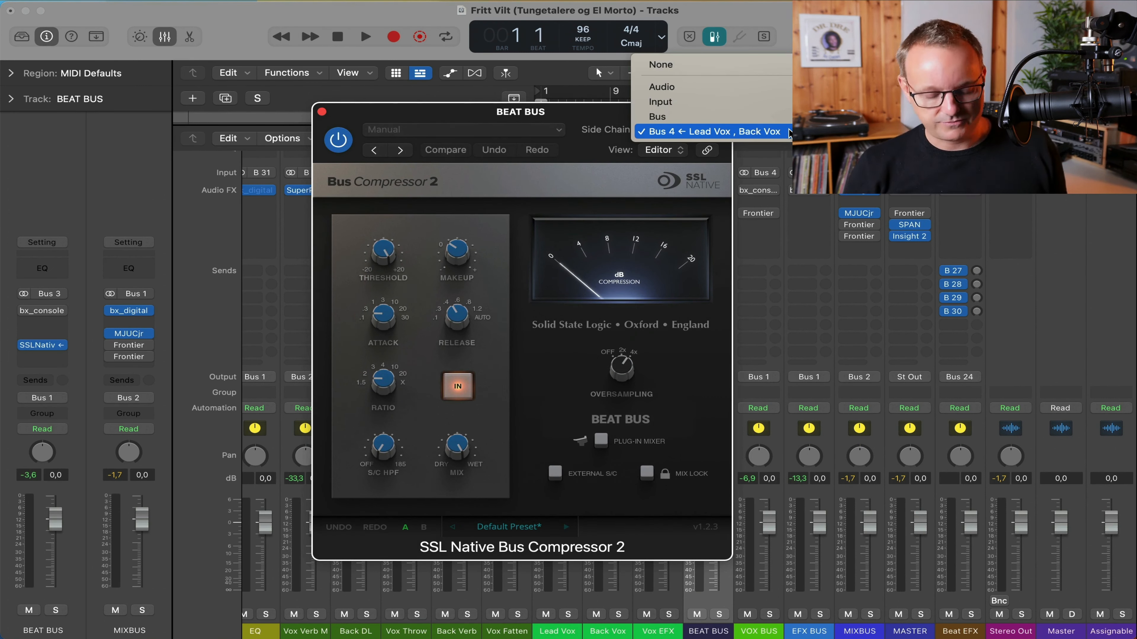
pyautogui.click(621, 134)
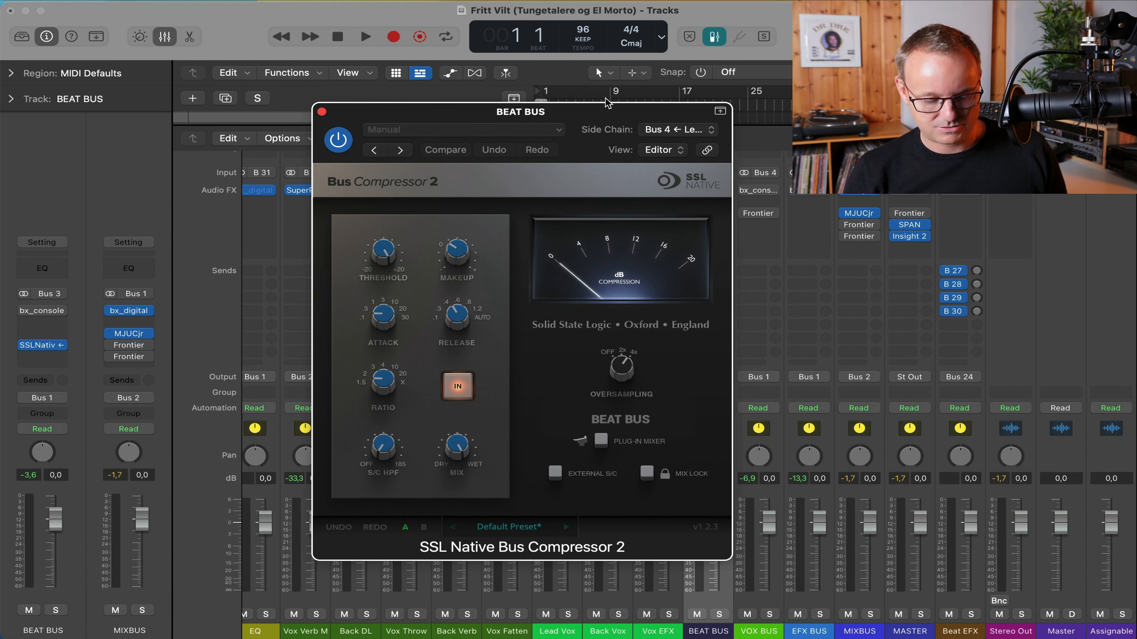
pyautogui.moveTo(621, 108); pyautogui.dragTo(507, 218)
pyautogui.doubleClick(680, 110)
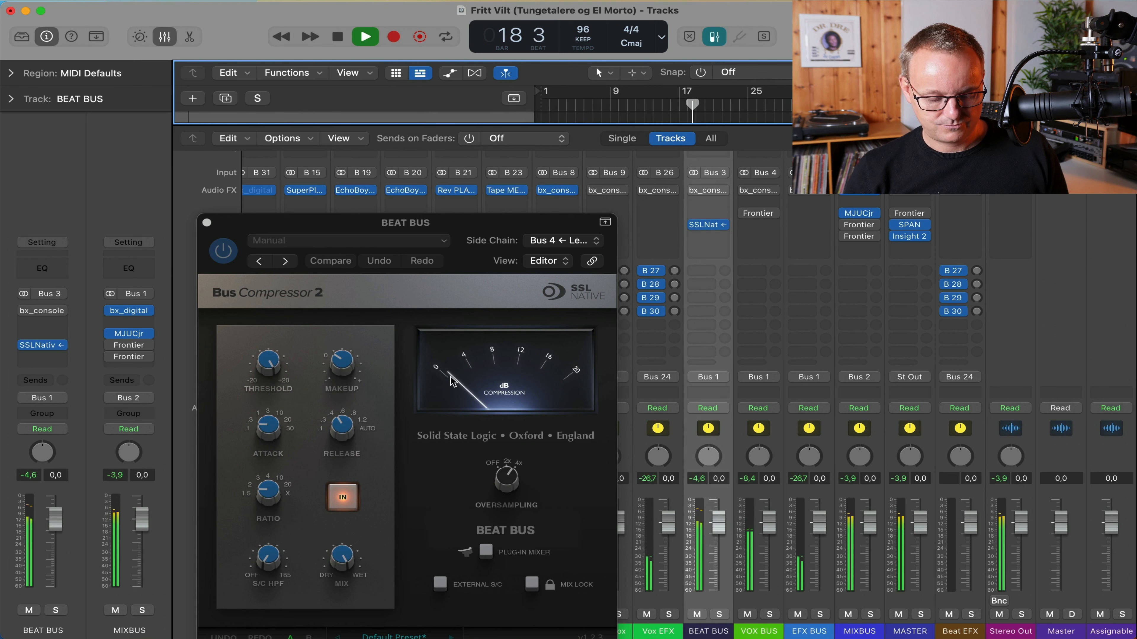
pyautogui.press('space')
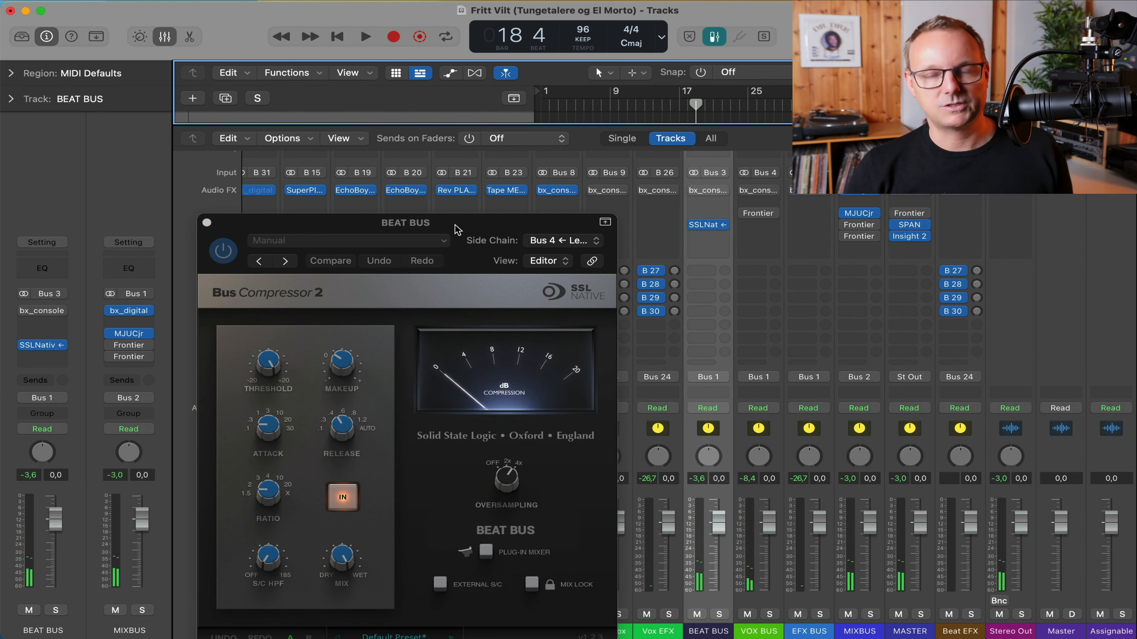
pyautogui.moveTo(447, 226); pyautogui.dragTo(609, 93)
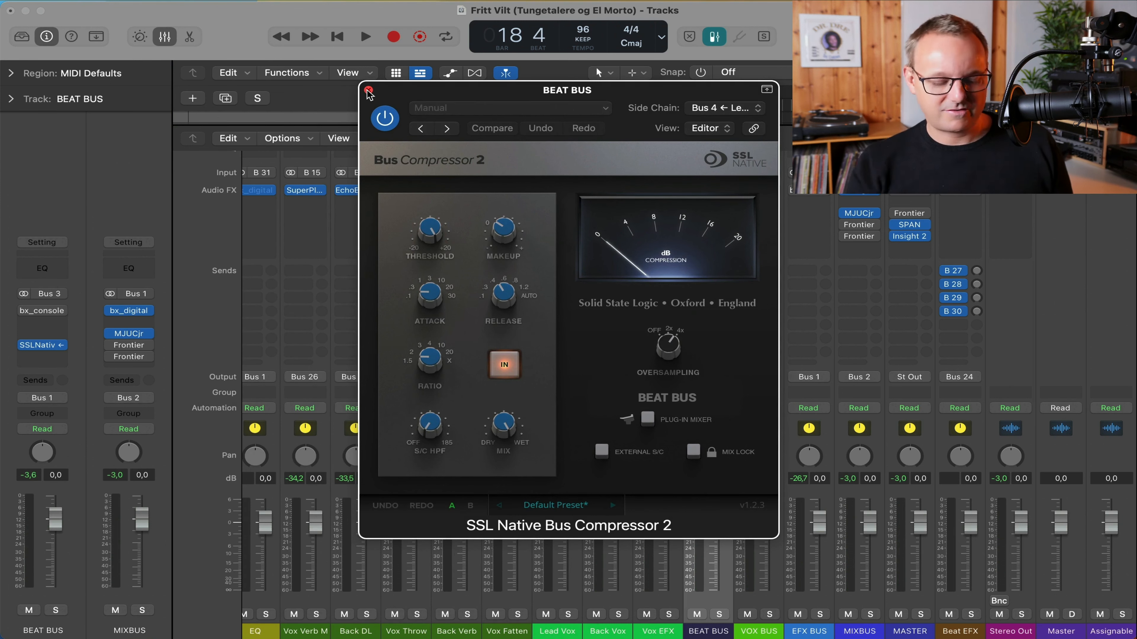
pyautogui.click(368, 91)
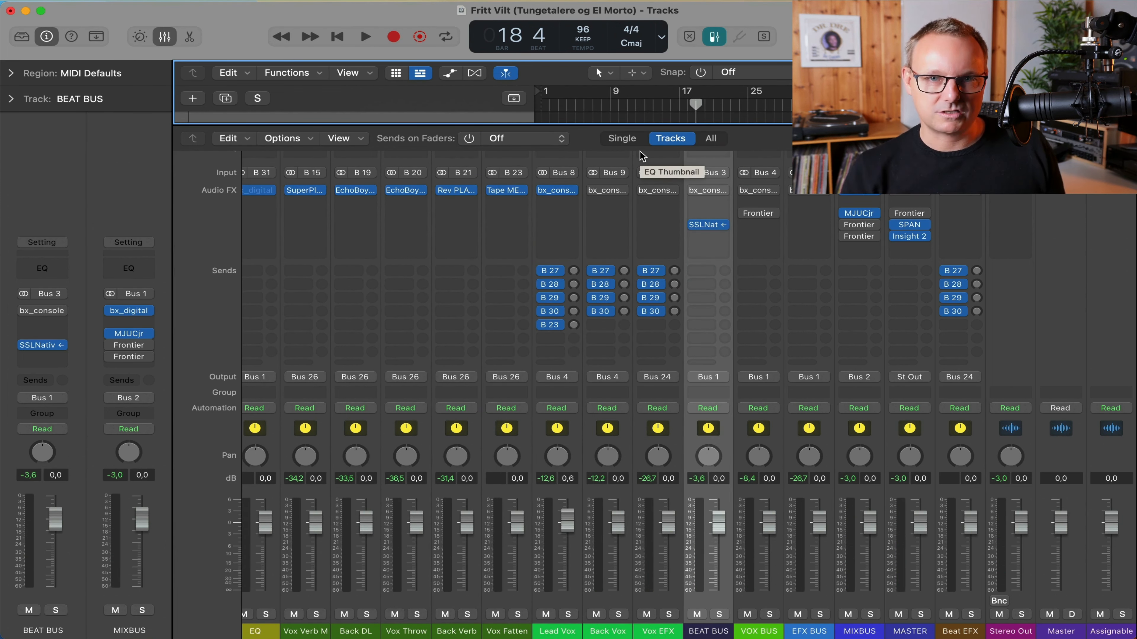
# Select the Verse Sakte 1 channel in the Mixer and open its bx_console SSL 9000 J insert.
pyautogui.hscroll(-20, 785, 265)
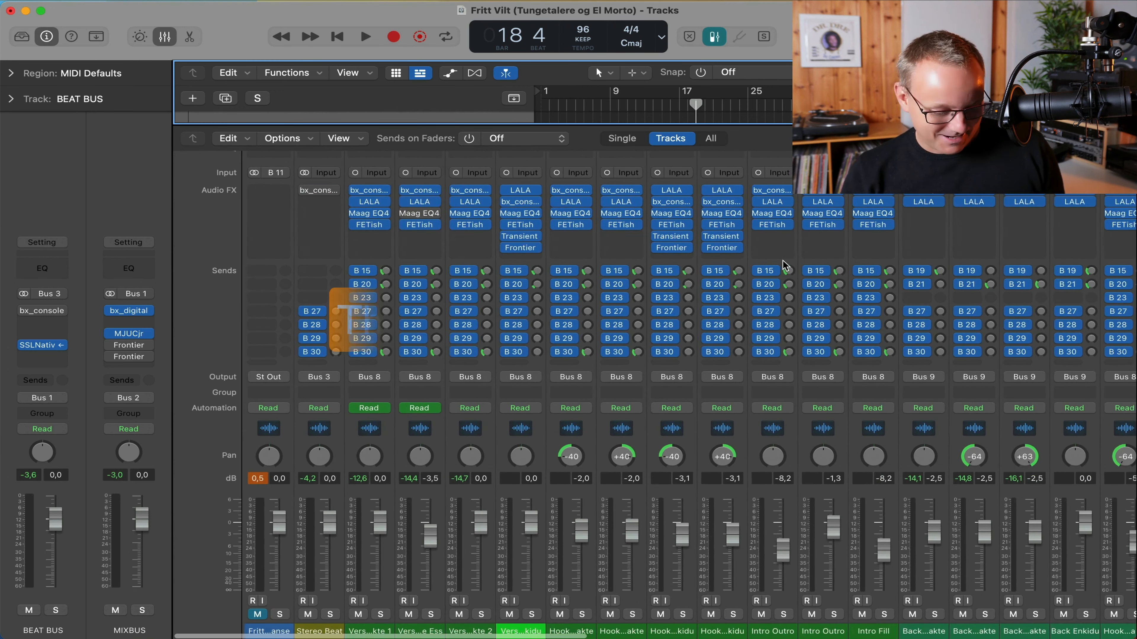
pyautogui.click(361, 630)
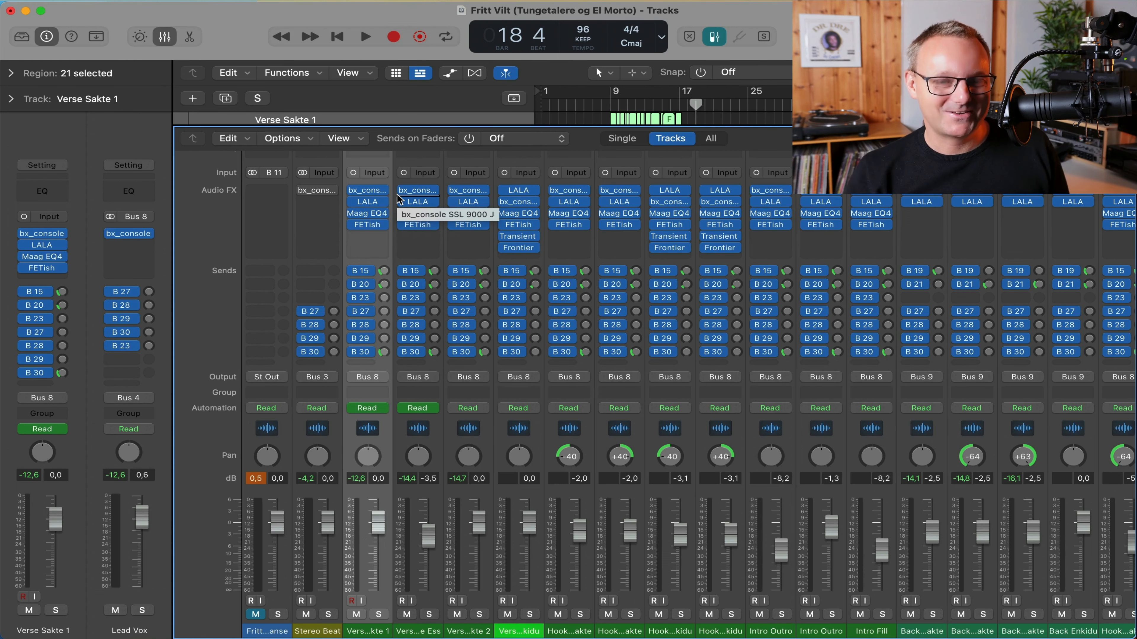
pyautogui.click(367, 190)
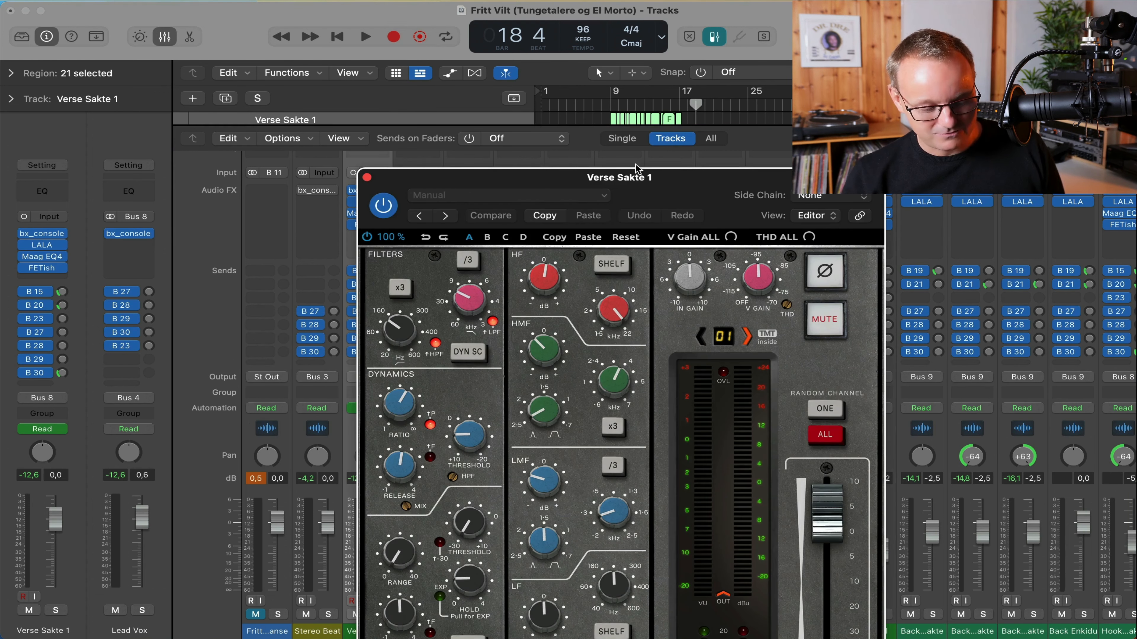
# Adjust the bx_console dynamics threshold on Verse Sakte 1, then close the plug-in.
pyautogui.moveTo(636, 169); pyautogui.dragTo(548, 59)
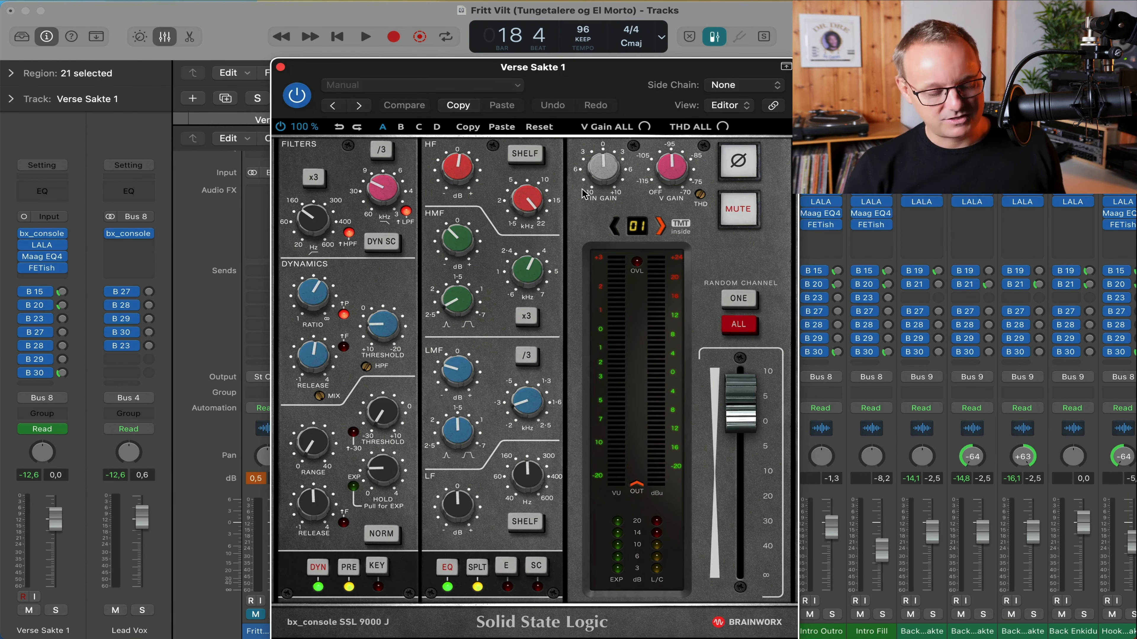
pyautogui.click(390, 326)
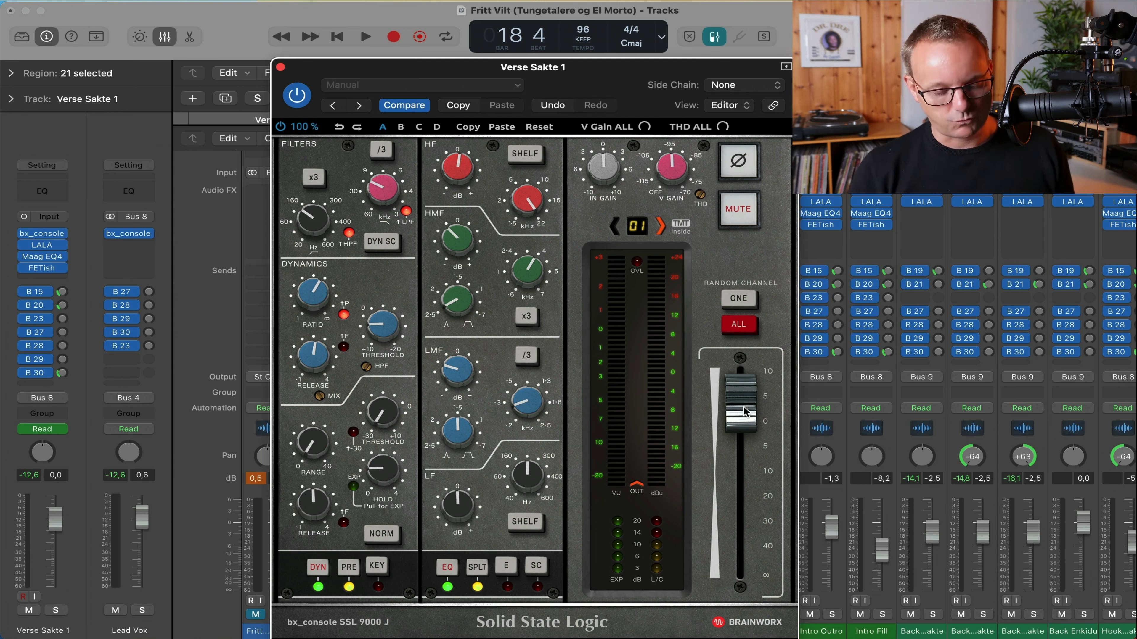
pyautogui.click(280, 67)
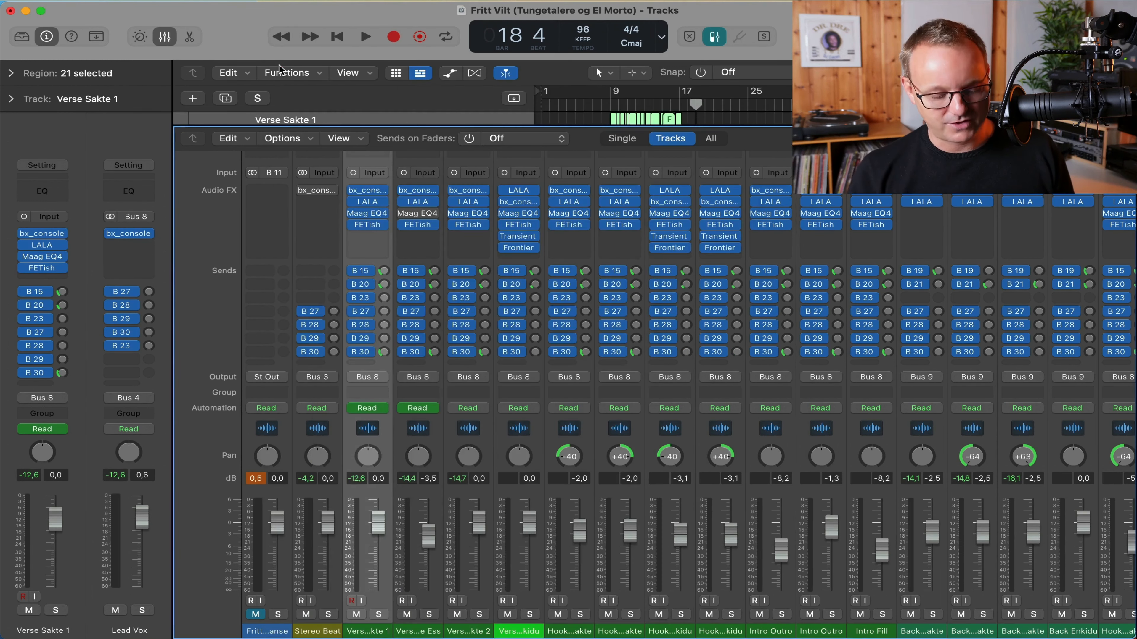
# Look over the LALA and Maag EQ4 inserts on Verse Sakte 1.
pyautogui.click(366, 202)
pyautogui.moveTo(676, 191); pyautogui.dragTo(465, 154)
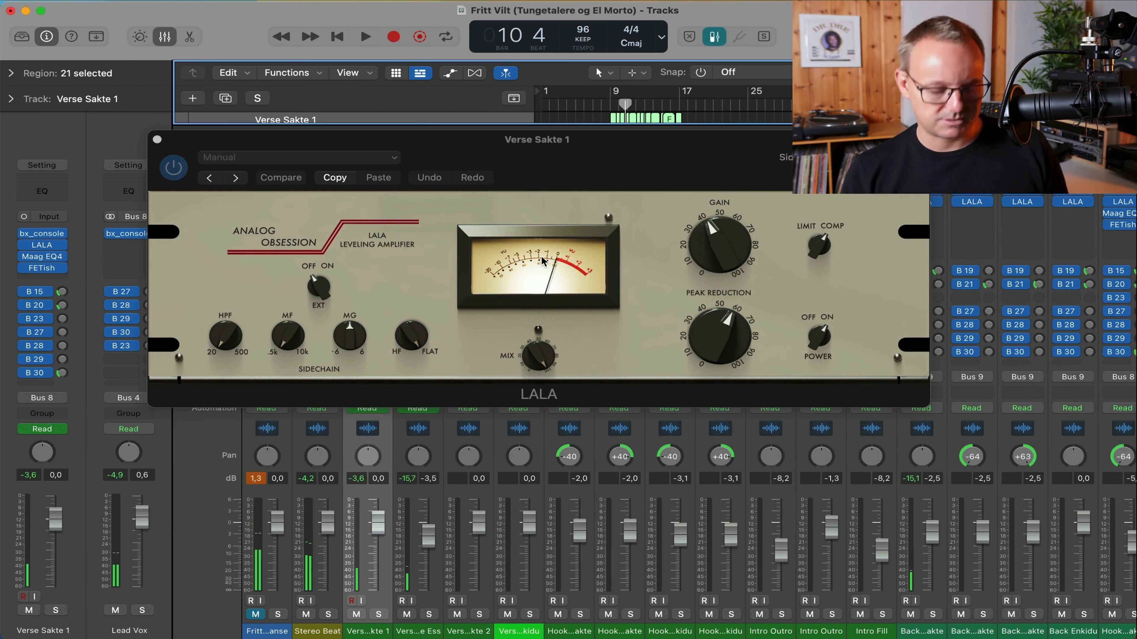
pyautogui.press('super+w')
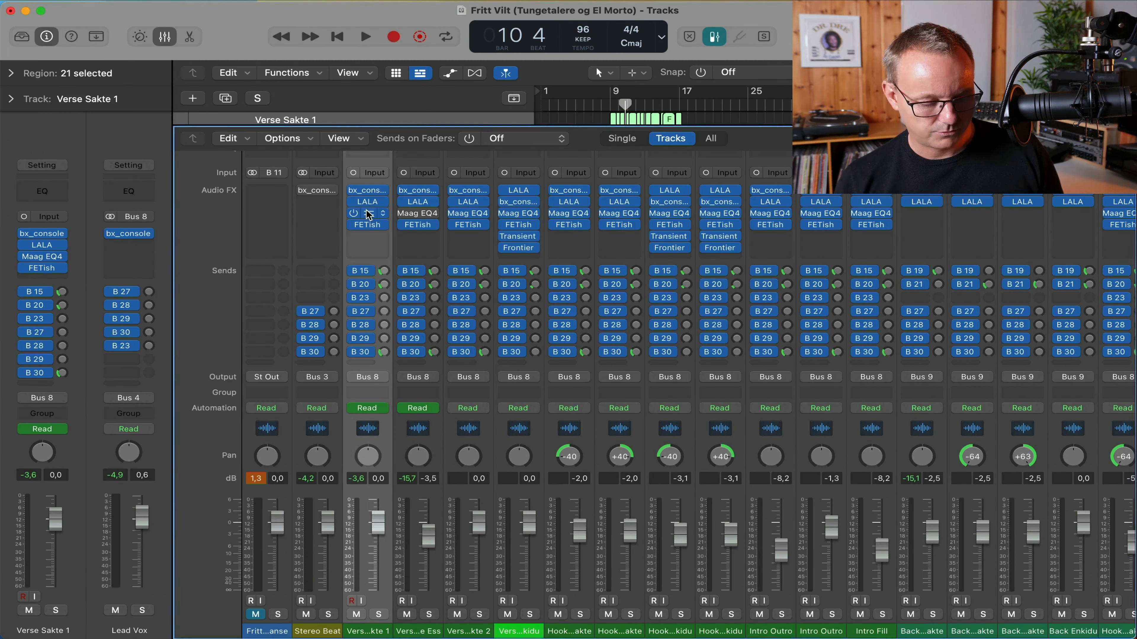
pyautogui.click(366, 213)
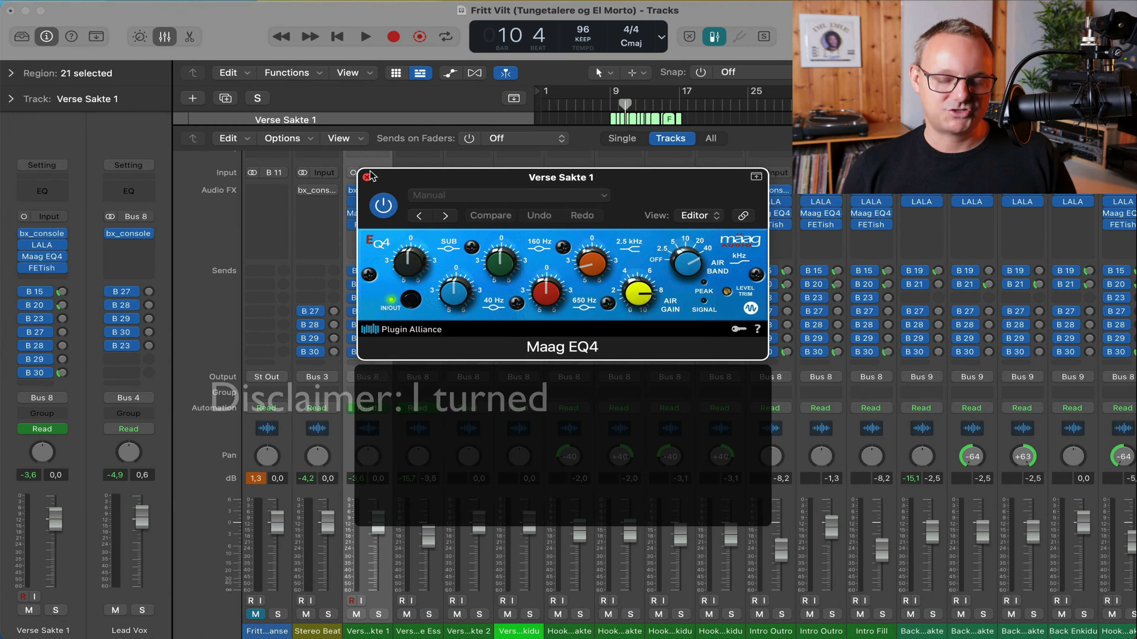
pyautogui.click(367, 177)
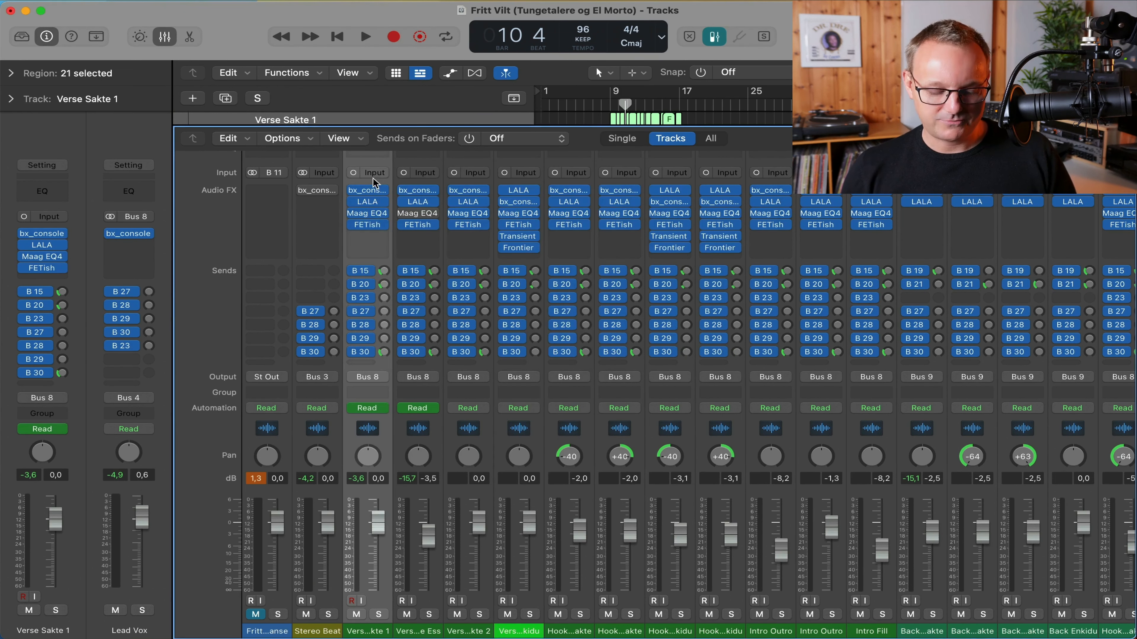
# Audition the FETish compressor on Verse Sakte 1 during playback, then close it.
pyautogui.click(370, 226)
pyautogui.moveTo(696, 175); pyautogui.dragTo(585, 142)
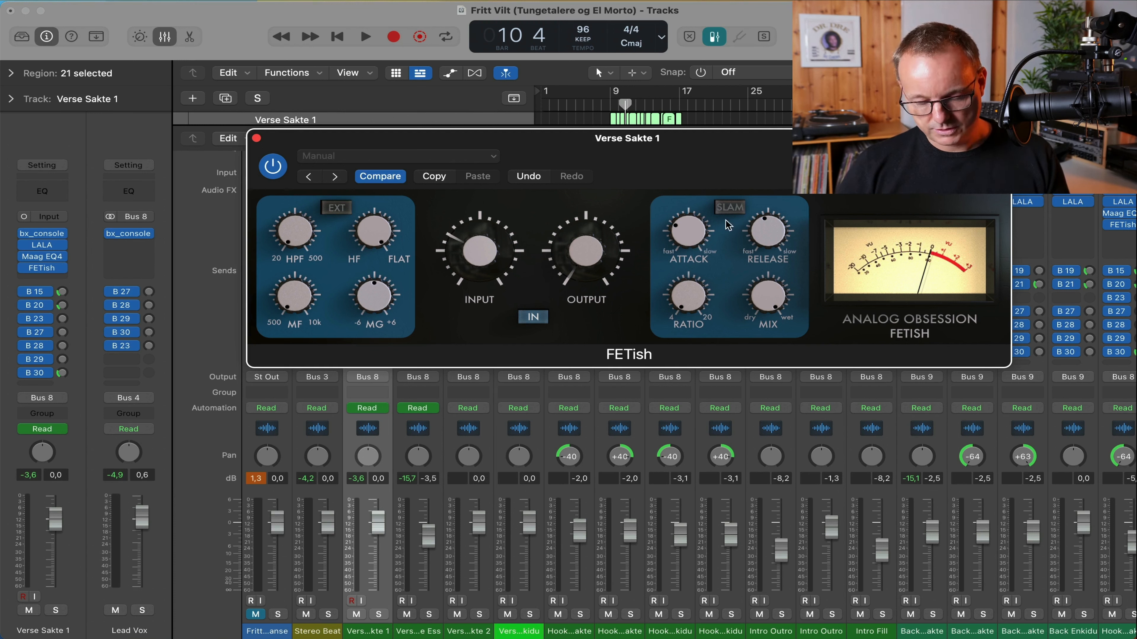
pyautogui.press('space')
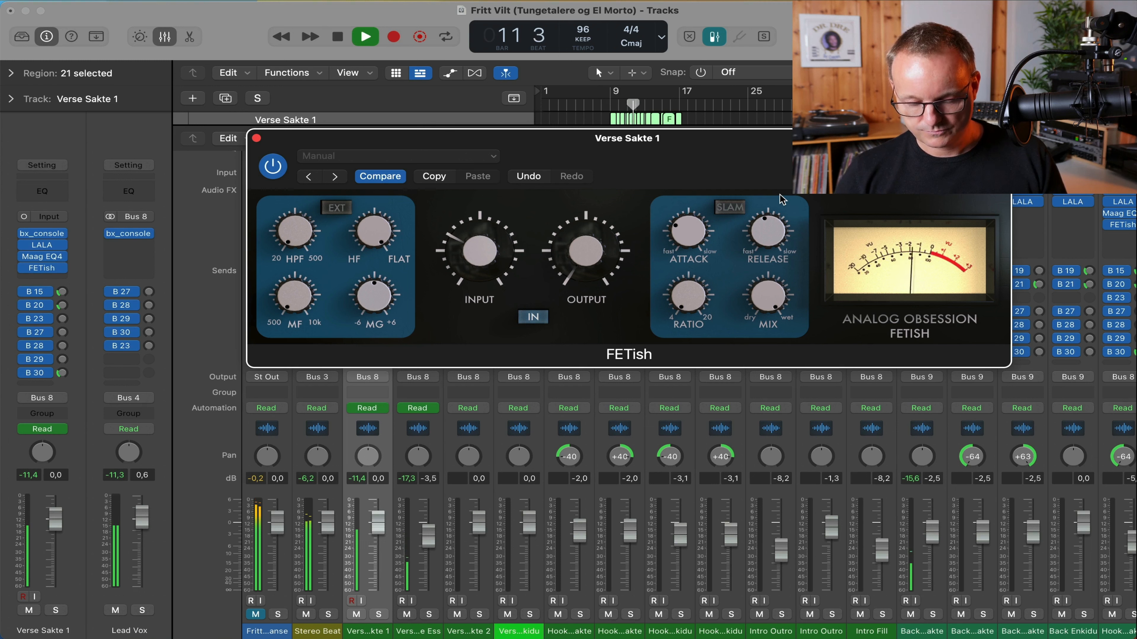
pyautogui.press('space')
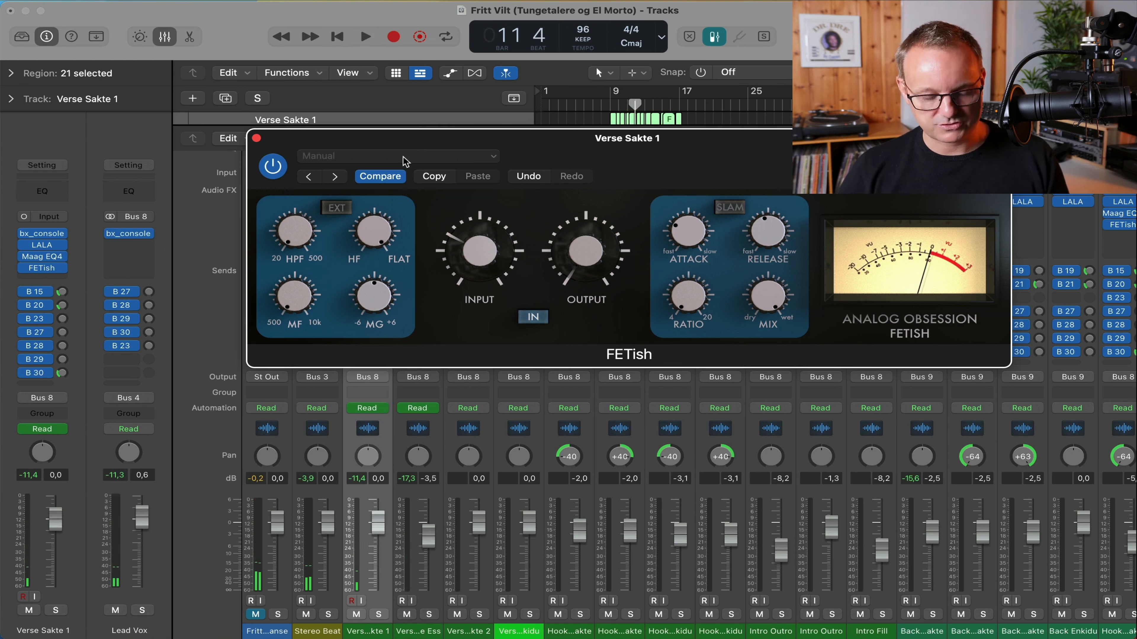
pyautogui.click(257, 138)
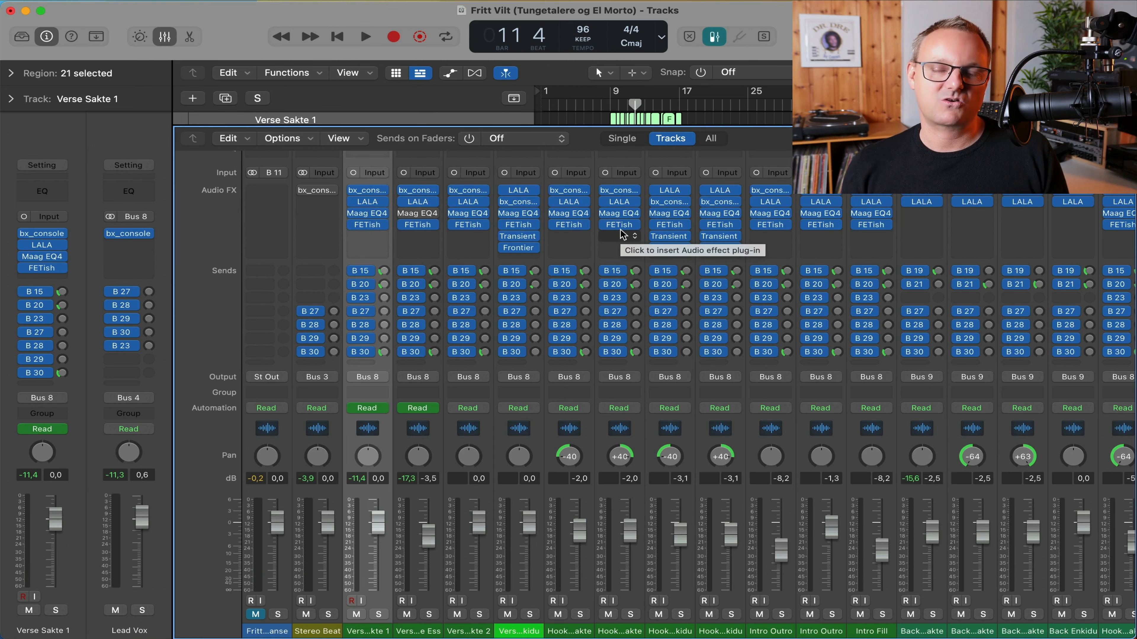
# Return to the Tracks area with taller lanes and a closer horizontal zoom on the verse regions.
pyautogui.press('x')
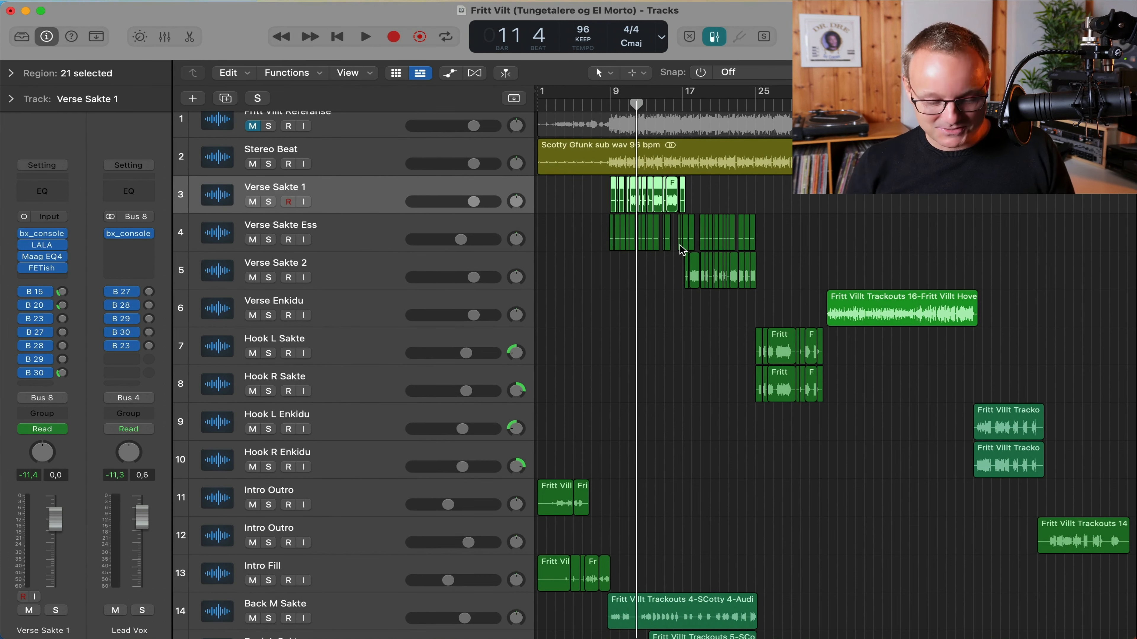
pyautogui.press('super+Down')
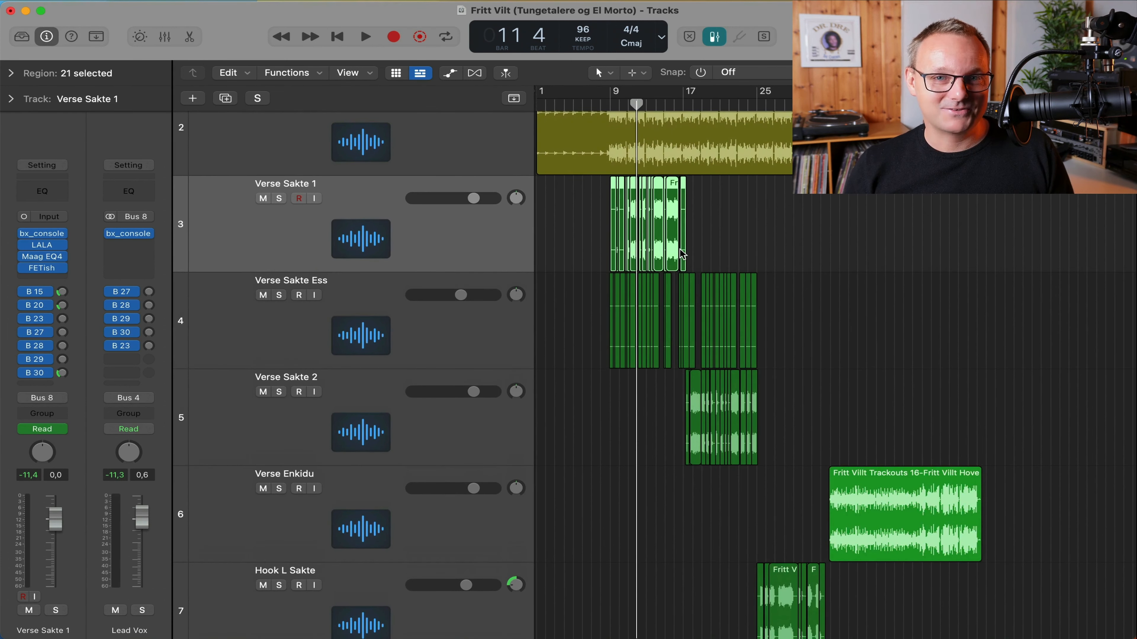
pyautogui.press('super+Right')
pyautogui.press('super+Right')
pyautogui.press('super+Right')
pyautogui.press('super+Right')
pyautogui.press('super+Right')
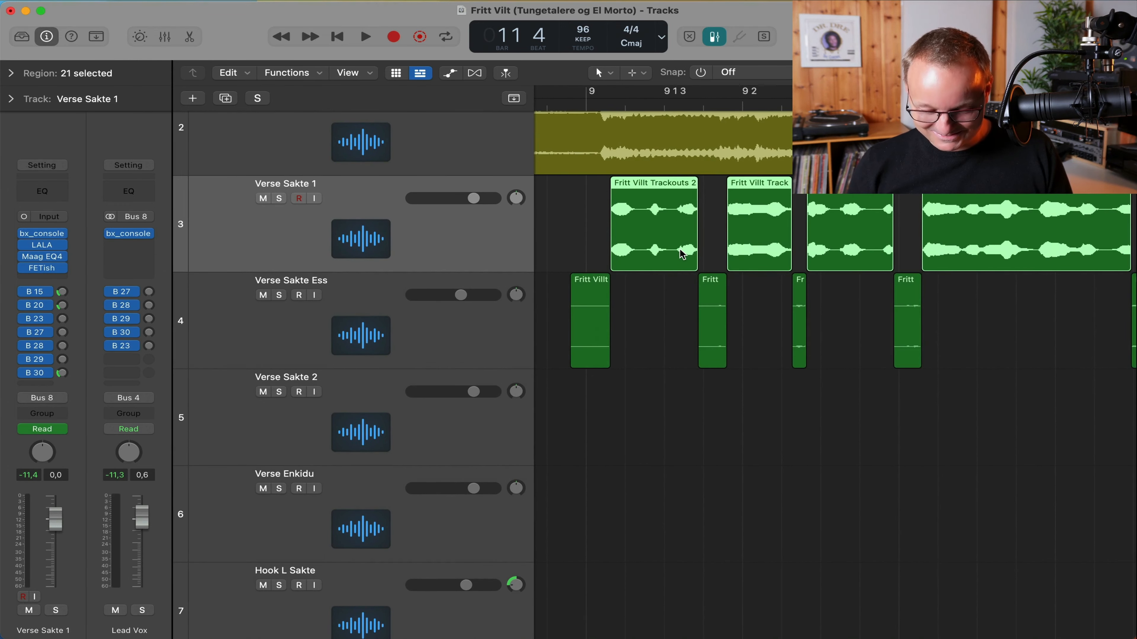
pyautogui.press('super+Right')
# Move the first Verse Sakte Ess region onto Verse Sakte 1 and show its region parameters.
pyautogui.moveTo(583, 314); pyautogui.dragTo(583, 267)
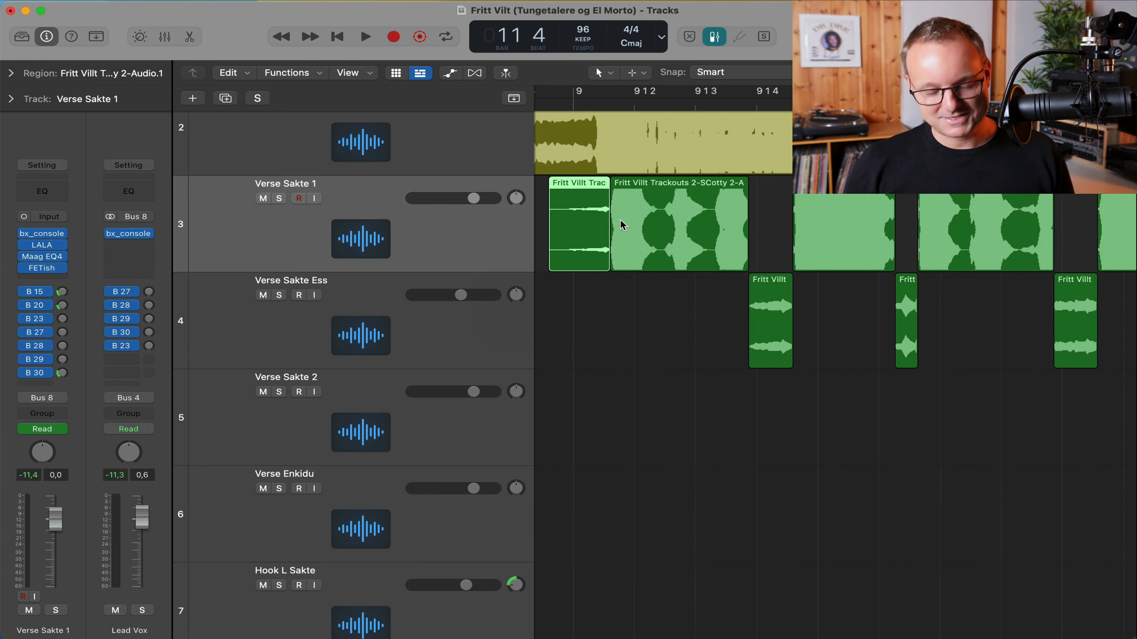
pyautogui.click(11, 74)
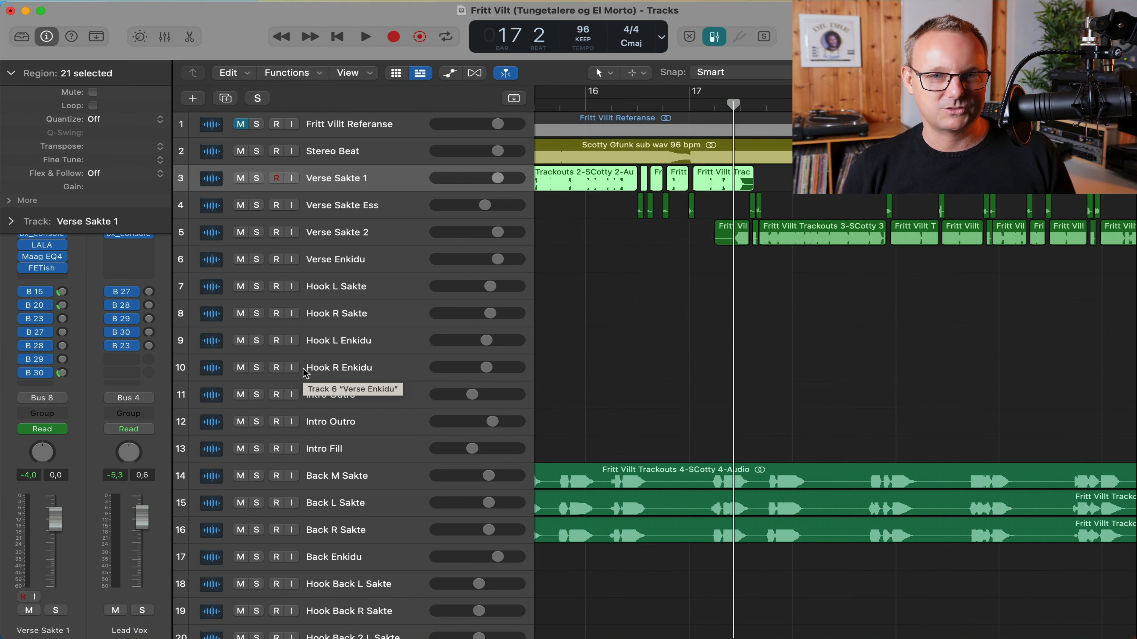
# Select the Verse Enkidu track and region and play the second verse around bar 35.
pyautogui.press('super+Down')
pyautogui.press('super+Left')
pyautogui.press('super+Left')
pyautogui.press('super+Left')
pyautogui.press('super+Left')
pyautogui.press('super+Left')
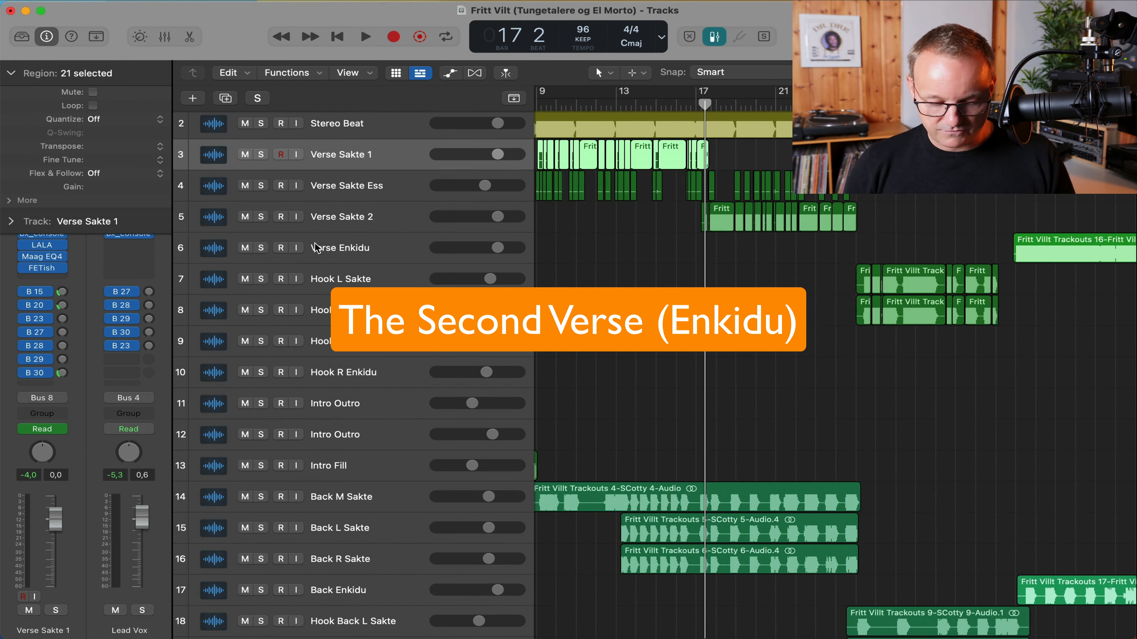
pyautogui.click(376, 216)
pyautogui.click(1128, 238)
pyautogui.press('super+Left')
pyautogui.press('super+Left')
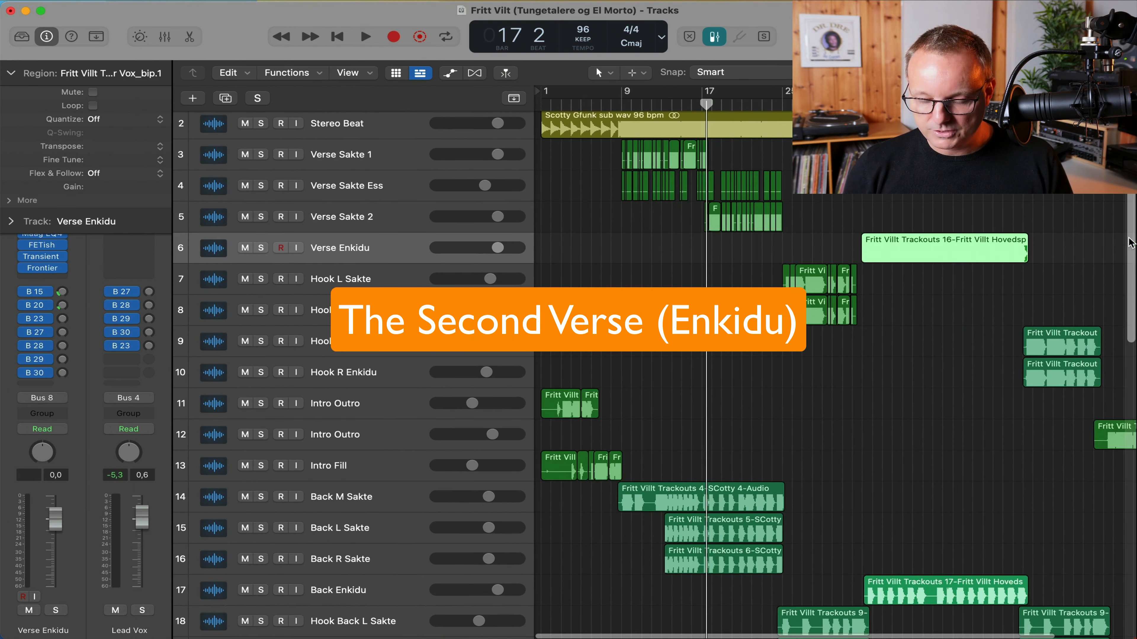
pyautogui.press('super+Down')
pyautogui.press('super+Down')
pyautogui.press('super+Down')
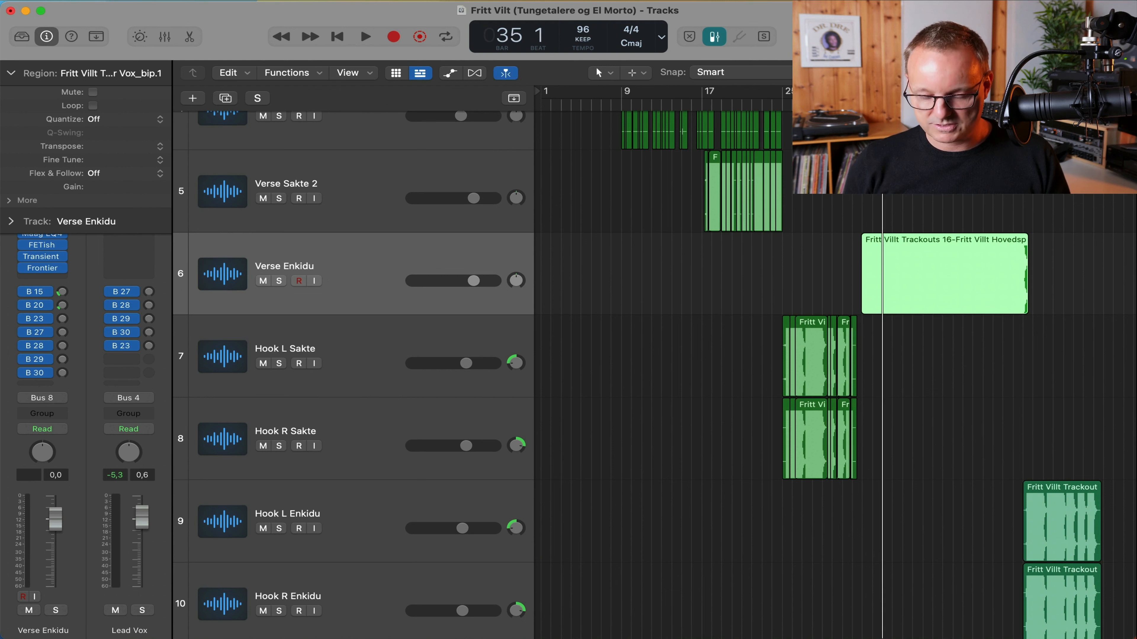
pyautogui.press('space')
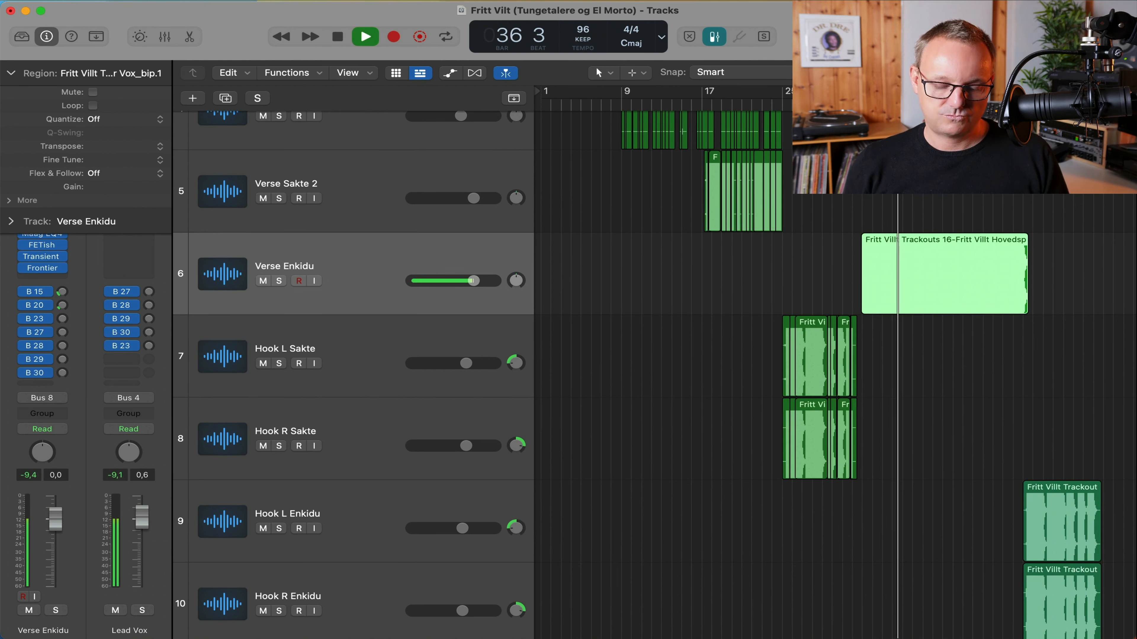
pyautogui.press('space')
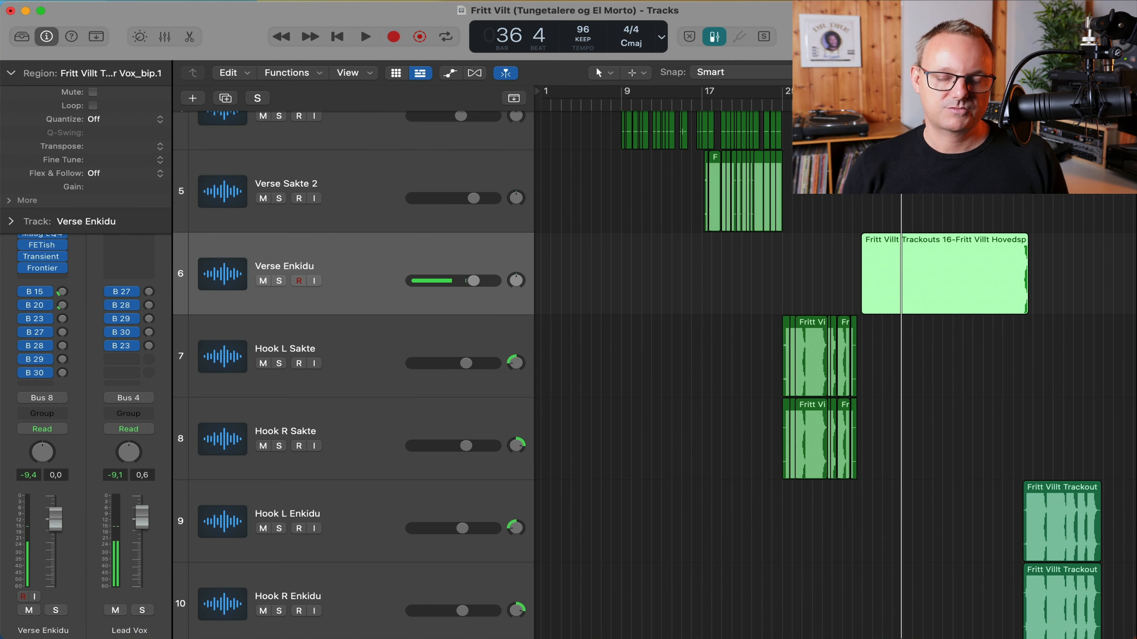
# Collapse the Region inspector and zoom to fit the Verse Sakte 1 region.
pyautogui.click(12, 75)
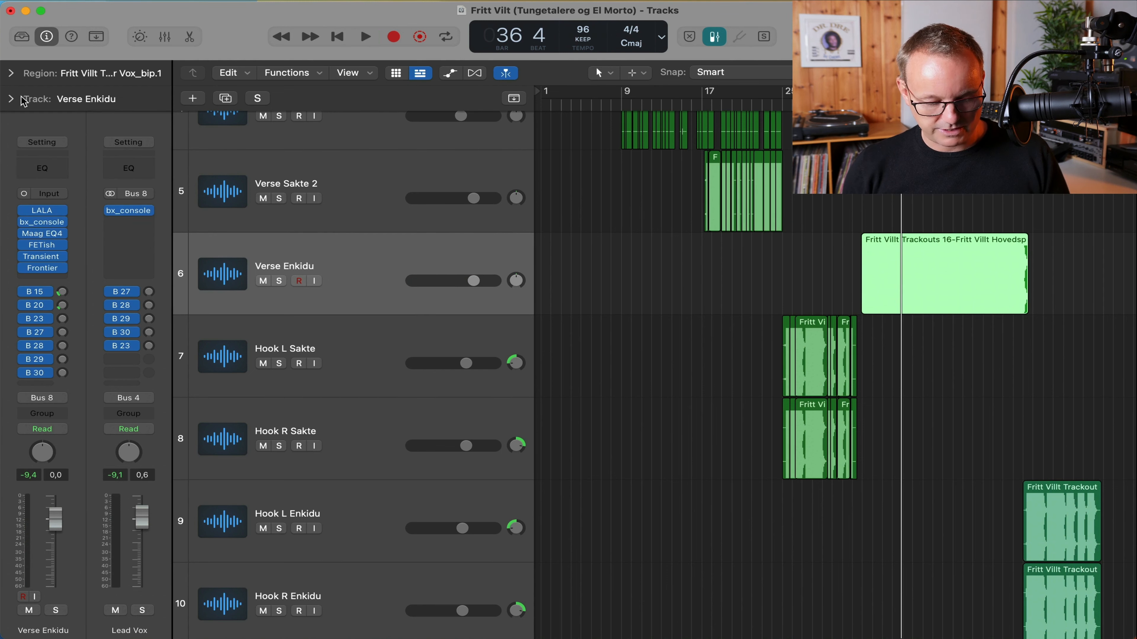
pyautogui.press('z')
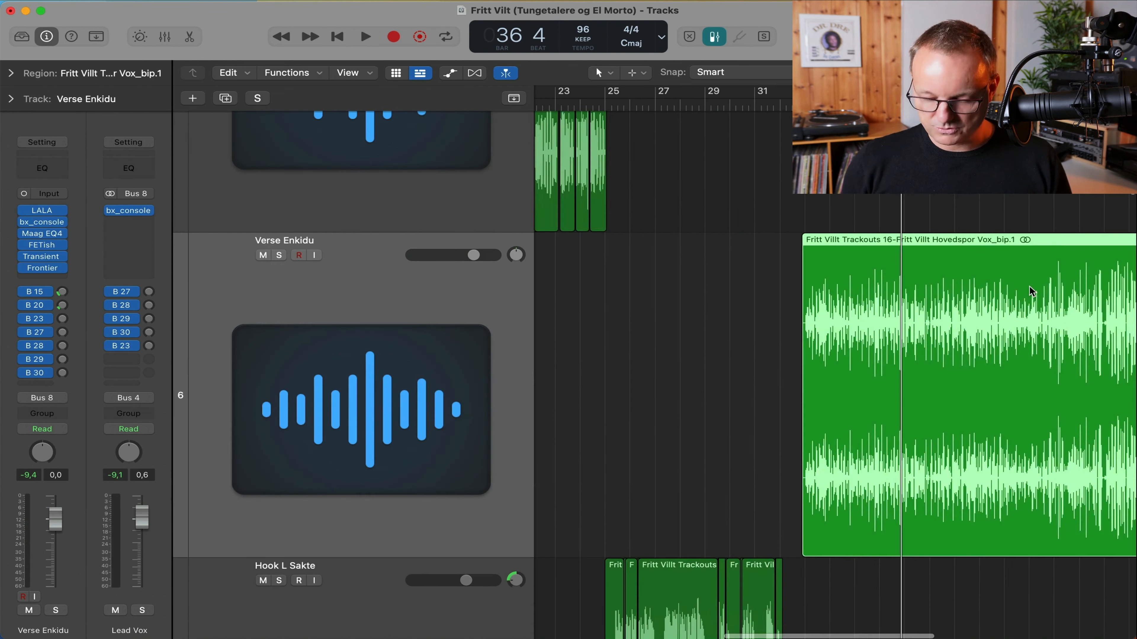
pyautogui.hscroll(6, 1029, 286)
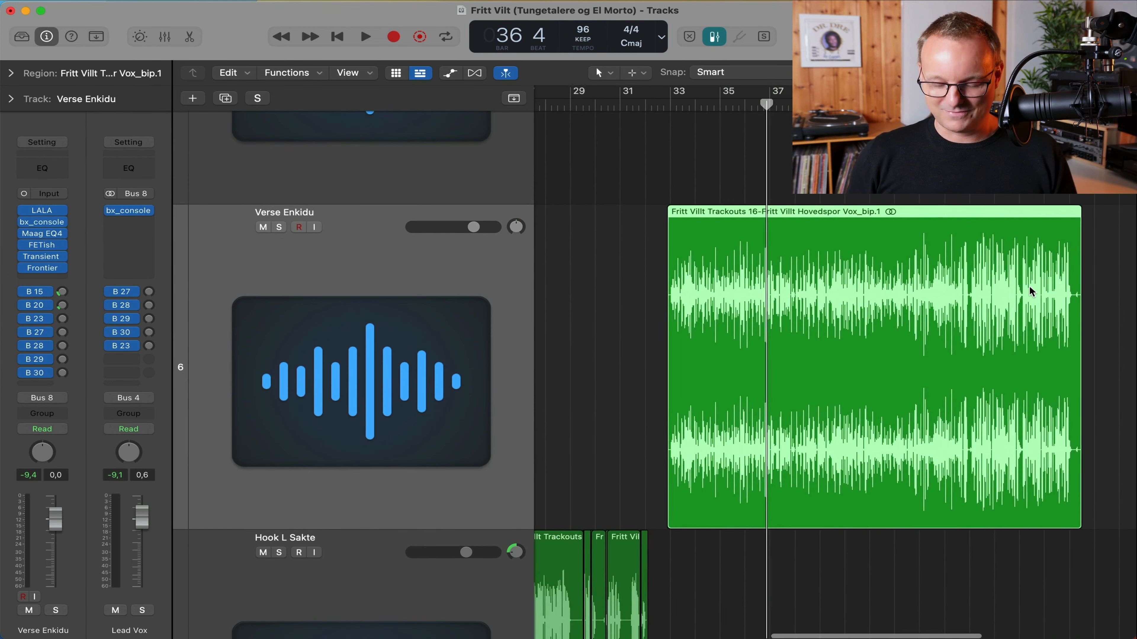
pyautogui.scroll(2, 1030, 286)
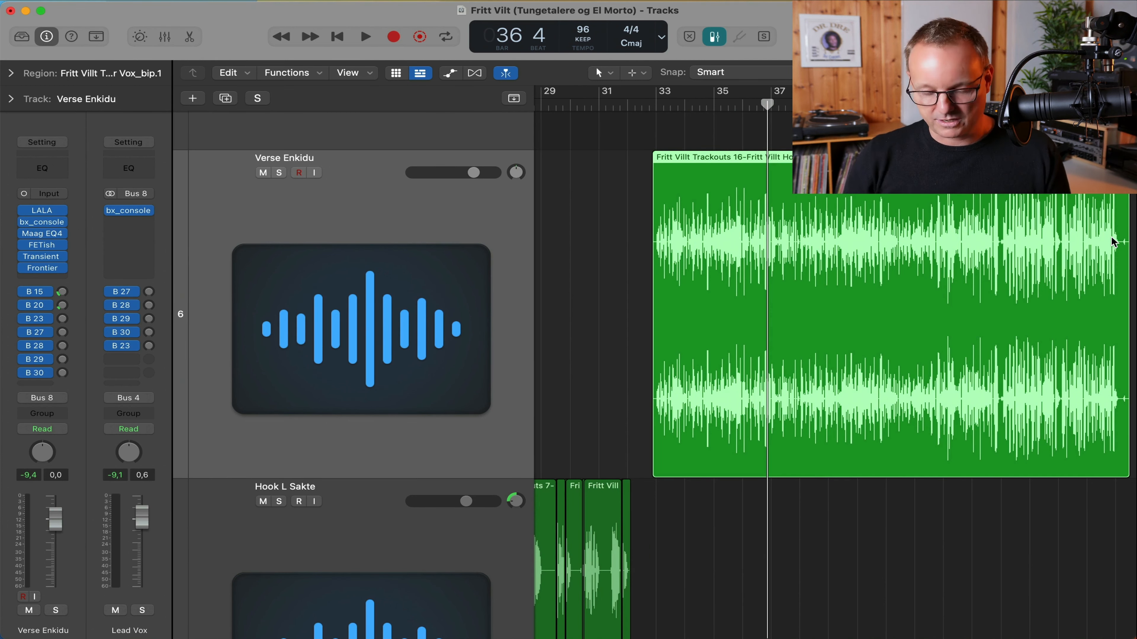
pyautogui.scroll(10, 1114, 242)
pyautogui.hscroll(-10, 1113, 242)
pyautogui.scroll(1, 1114, 241)
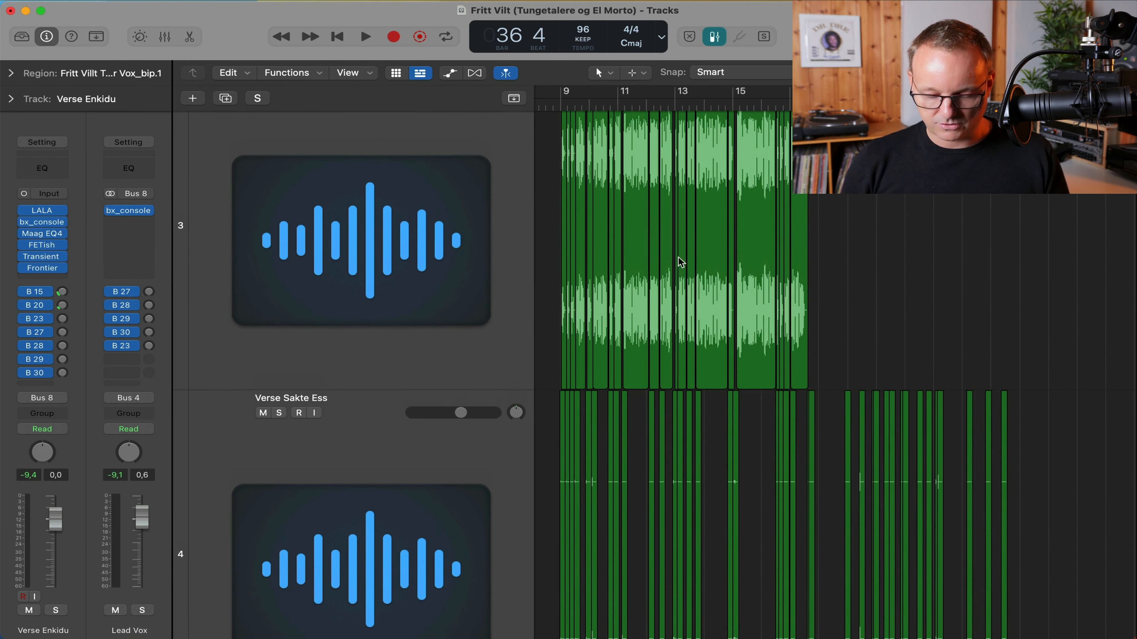
pyautogui.click(723, 368)
pyautogui.press('z')
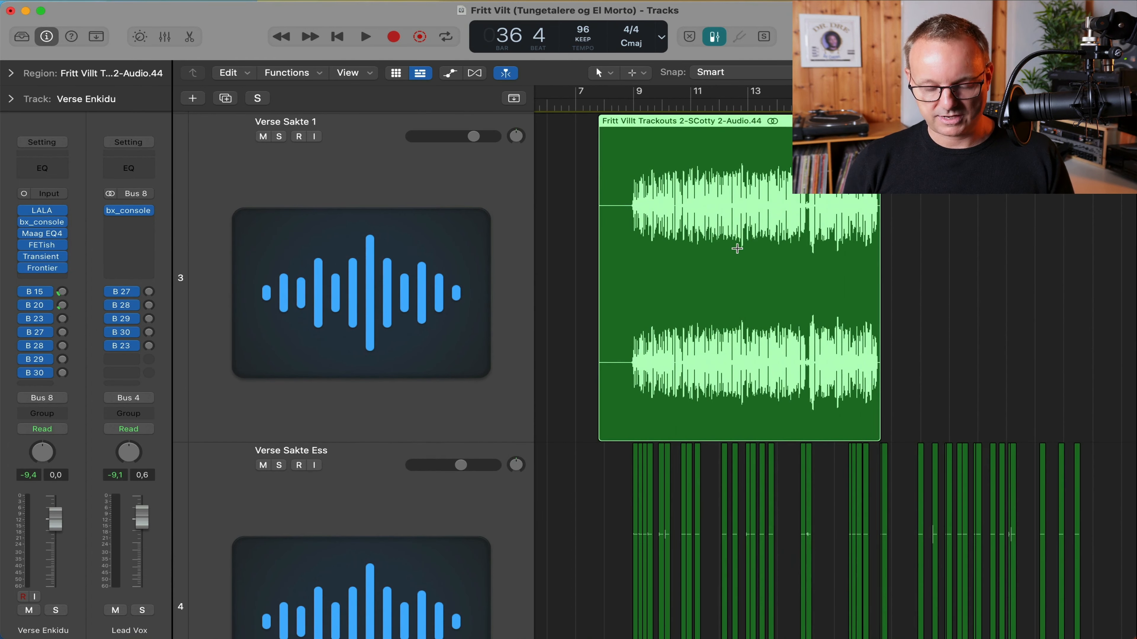
# Reselect the Verse Enkidu region and open its LALA leveling amplifier.
pyautogui.hscroll(5, 954, 270)
pyautogui.scroll(-10, 953, 270)
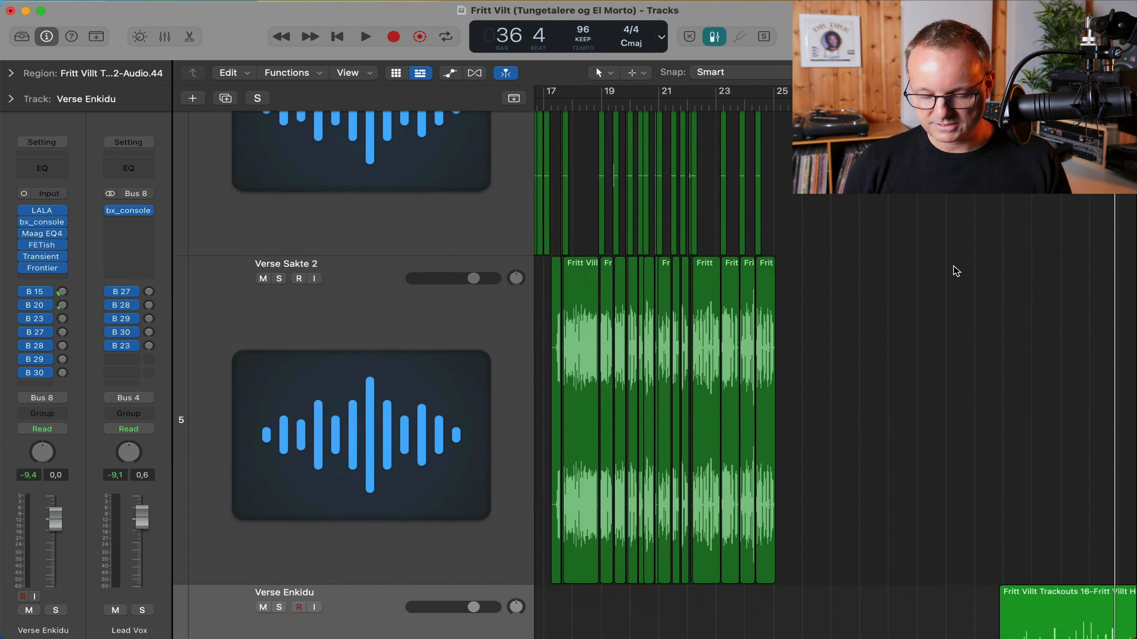
pyautogui.scroll(-7, 953, 270)
pyautogui.hscroll(6, 953, 270)
pyautogui.scroll(-2, 954, 272)
pyautogui.click(427, 354)
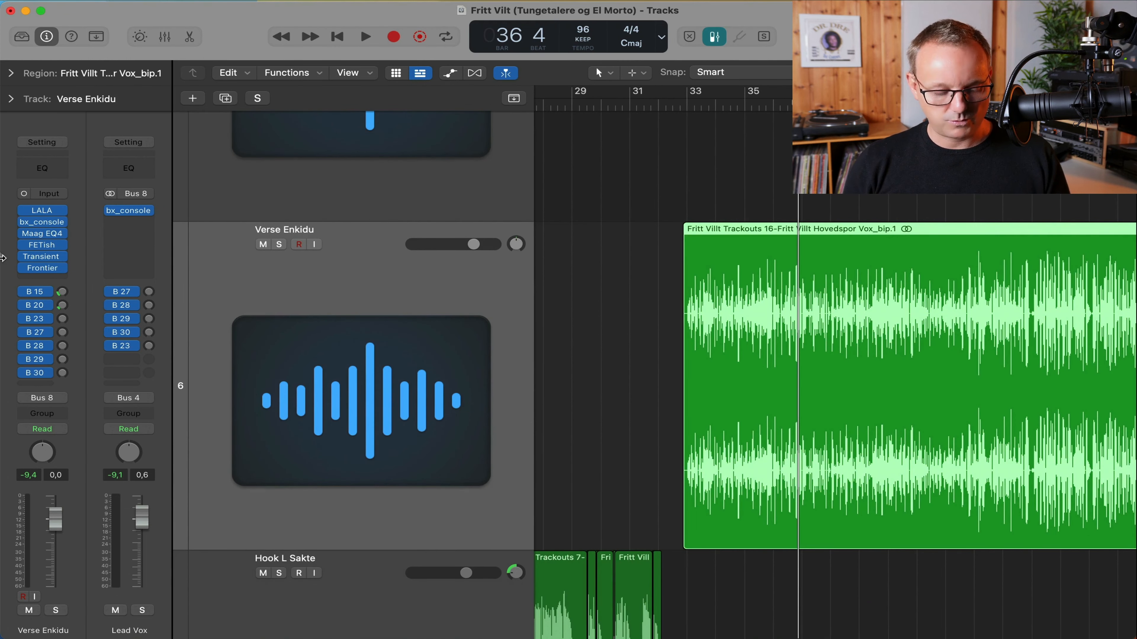
pyautogui.click(42, 210)
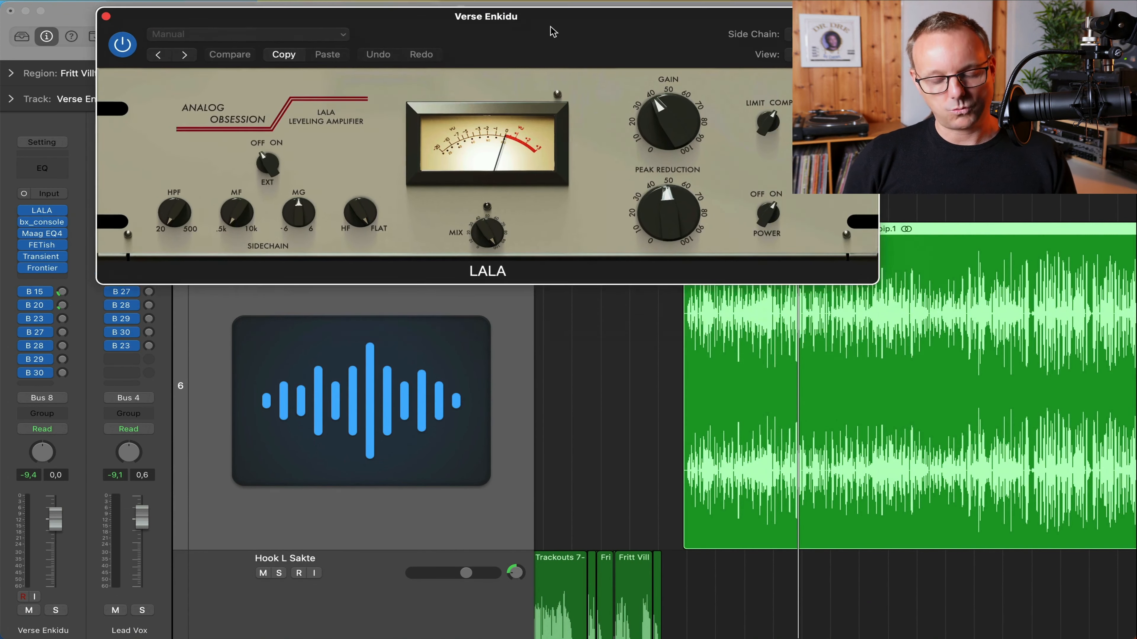
# Reposition the LALA window and listen to its compression on Verse Enkidu.
pyautogui.moveTo(553, 32); pyautogui.dragTo(464, 11)
pyautogui.press('space')
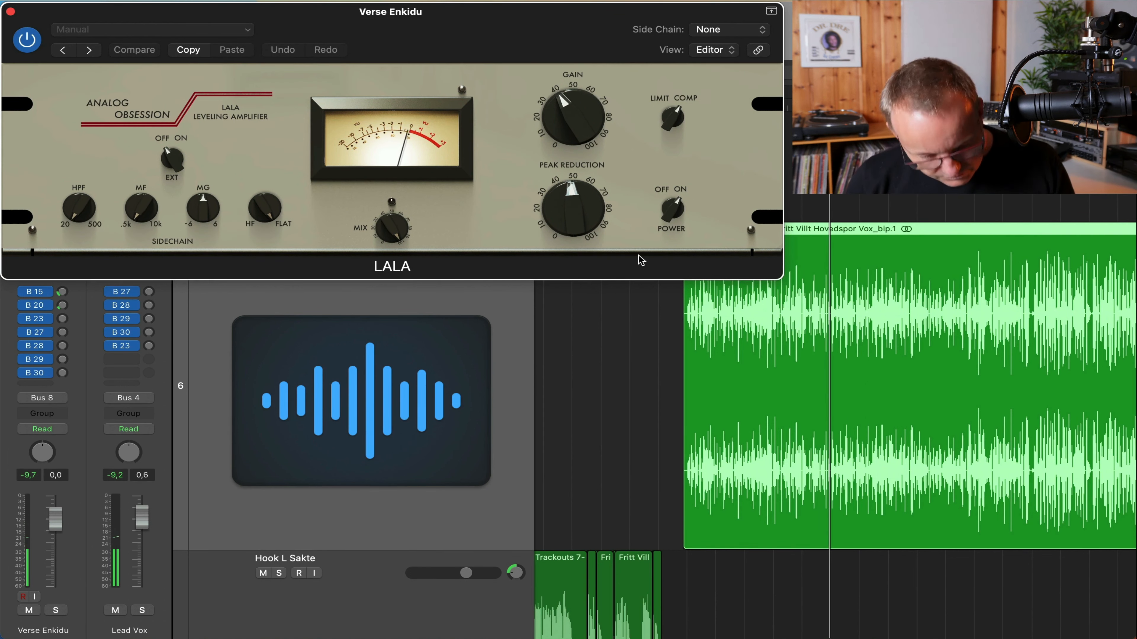
pyautogui.click(11, 13)
# Audition Verse Enkidu through the bx_console channel strip during playback.
pyautogui.click(47, 221)
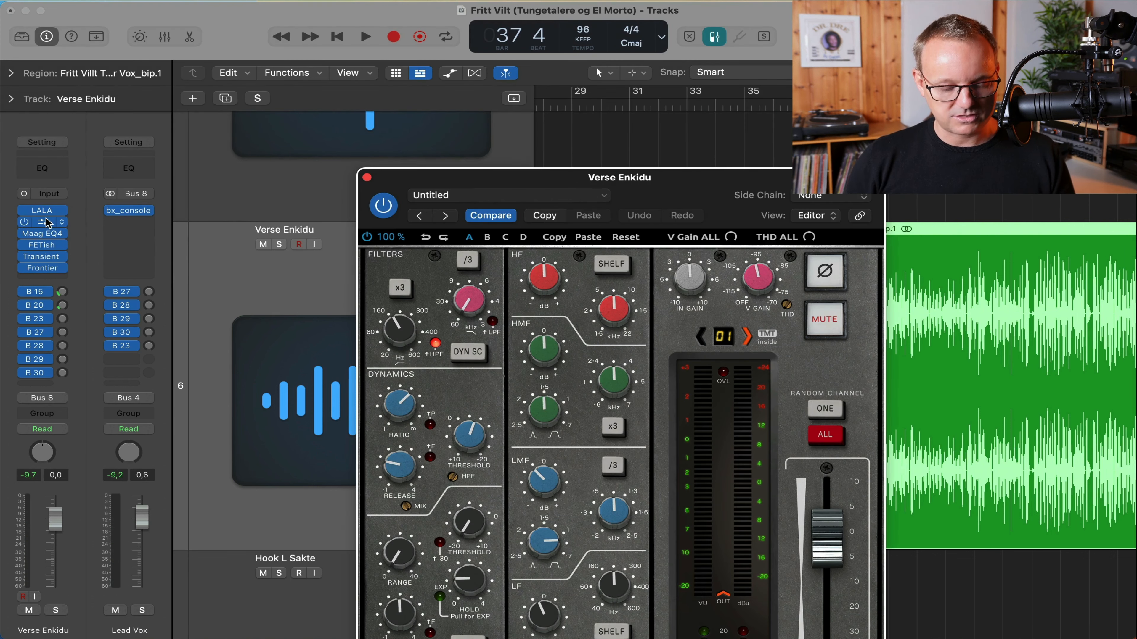
pyautogui.moveTo(694, 183); pyautogui.dragTo(615, 69)
pyautogui.press('space')
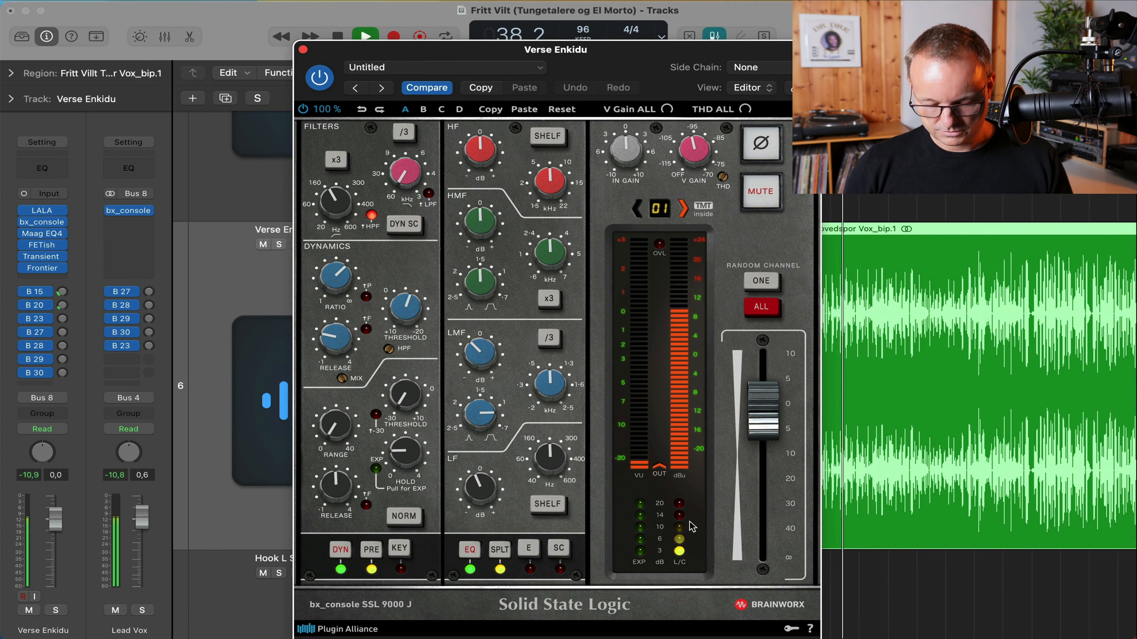
pyautogui.press('space')
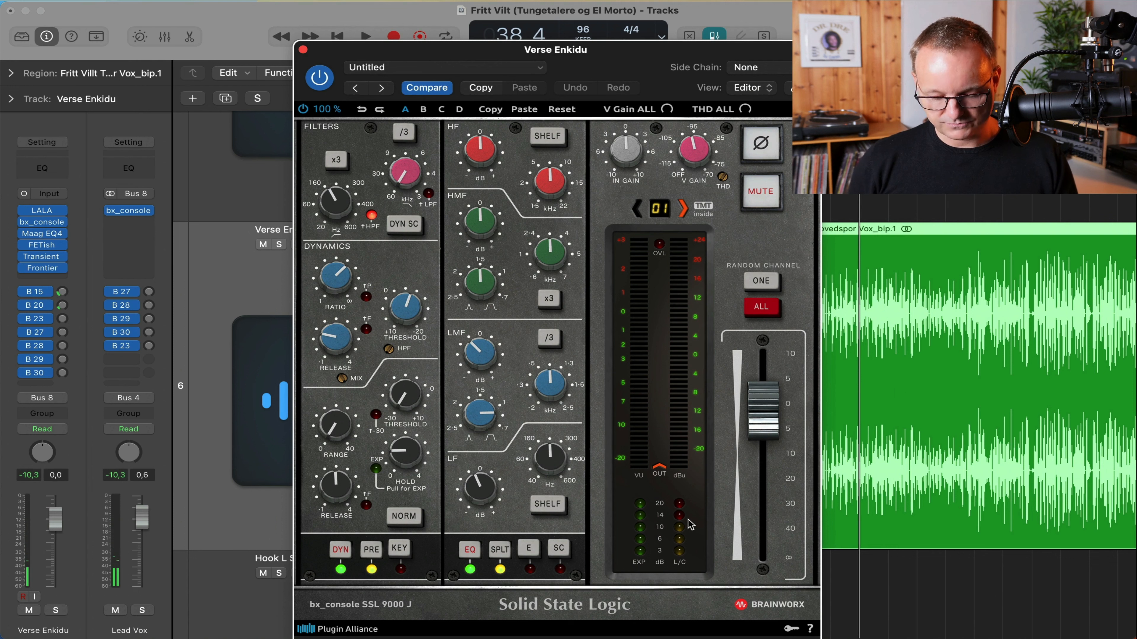
pyautogui.press('space')
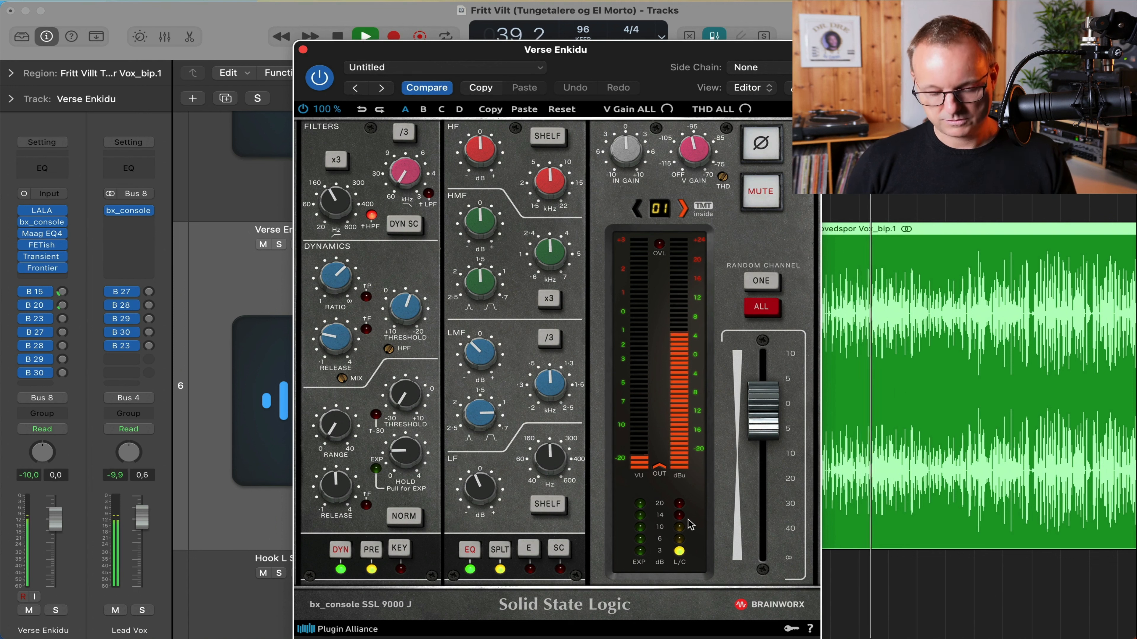
pyautogui.press('space')
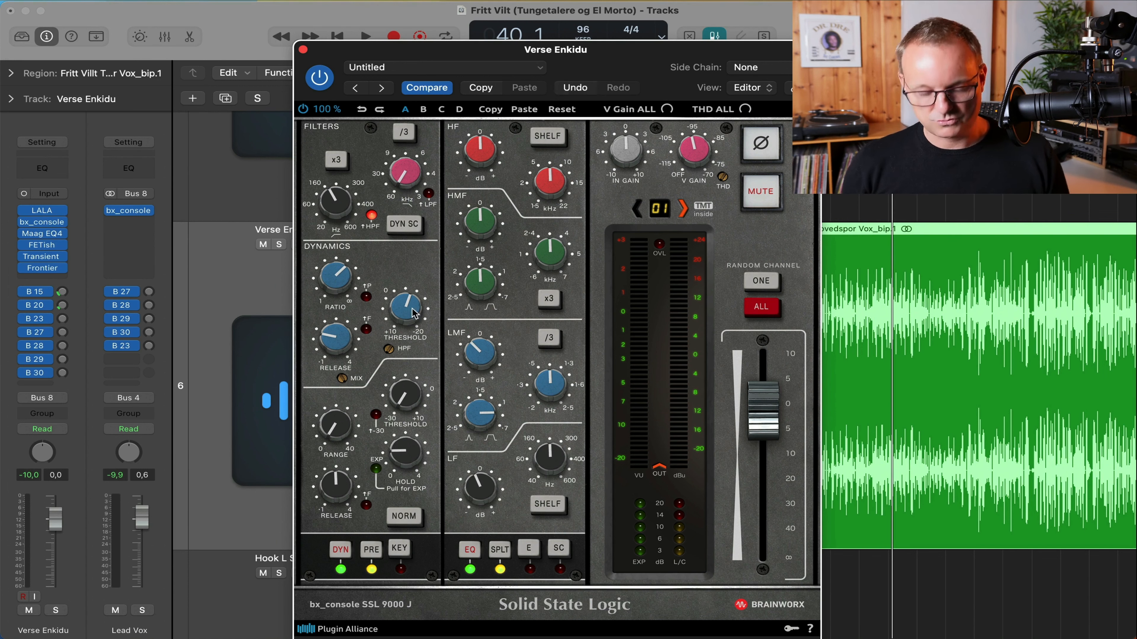
pyautogui.click(303, 49)
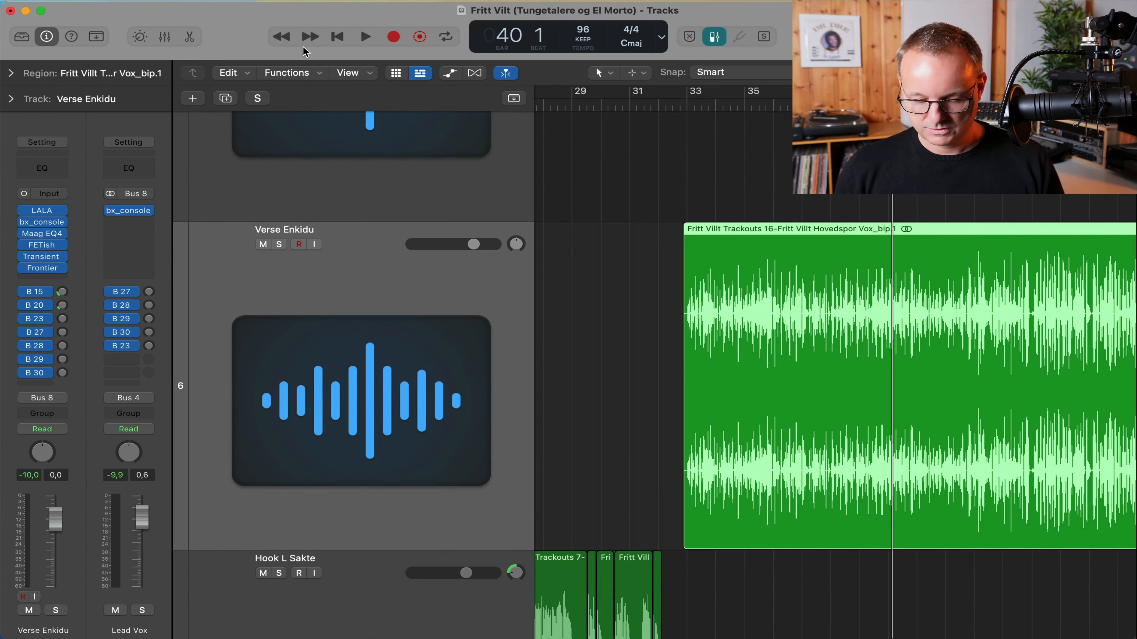
# Check the Maag EQ4 Air Band, then hear the FETish compression up to bar 45.
pyautogui.press('space')
pyautogui.press('space')
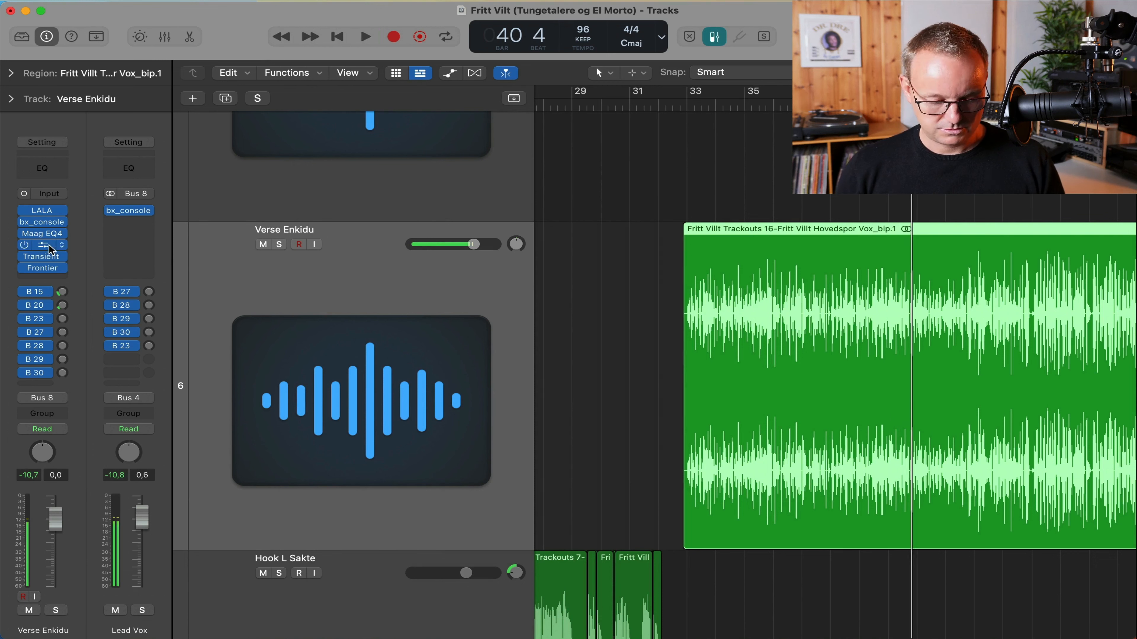
pyautogui.click(42, 233)
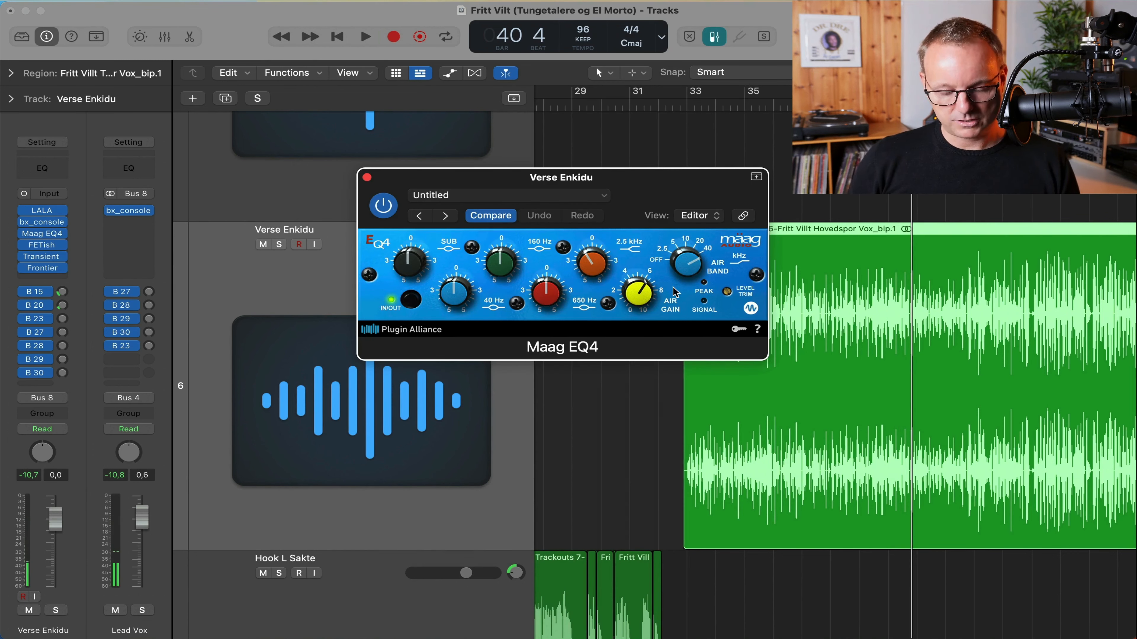
pyautogui.click(694, 259)
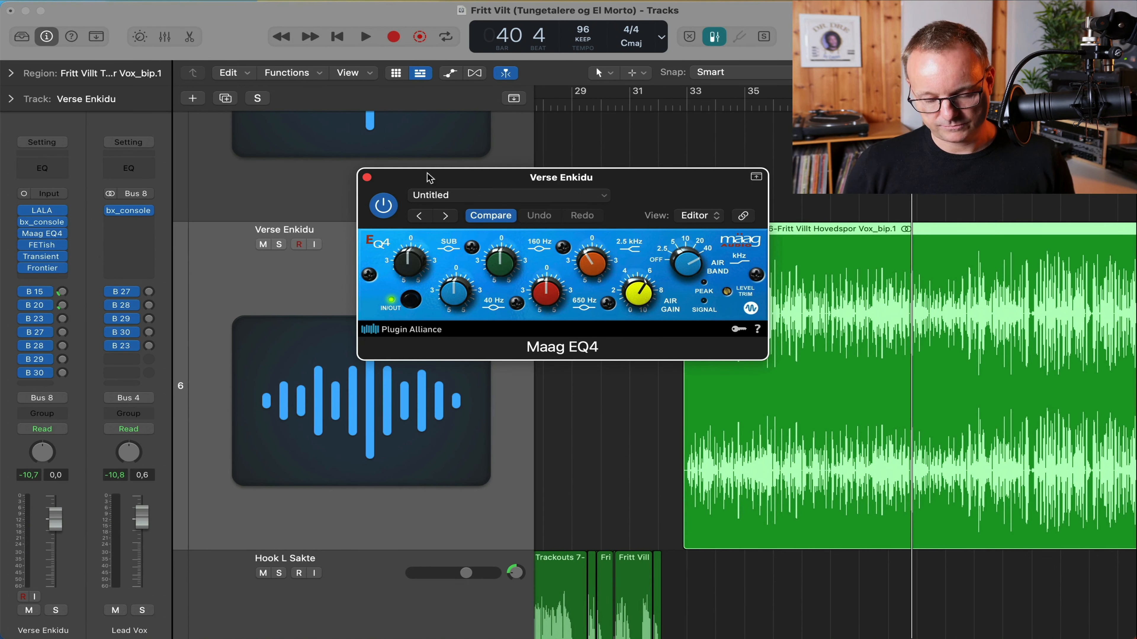
pyautogui.click(367, 177)
pyautogui.click(41, 245)
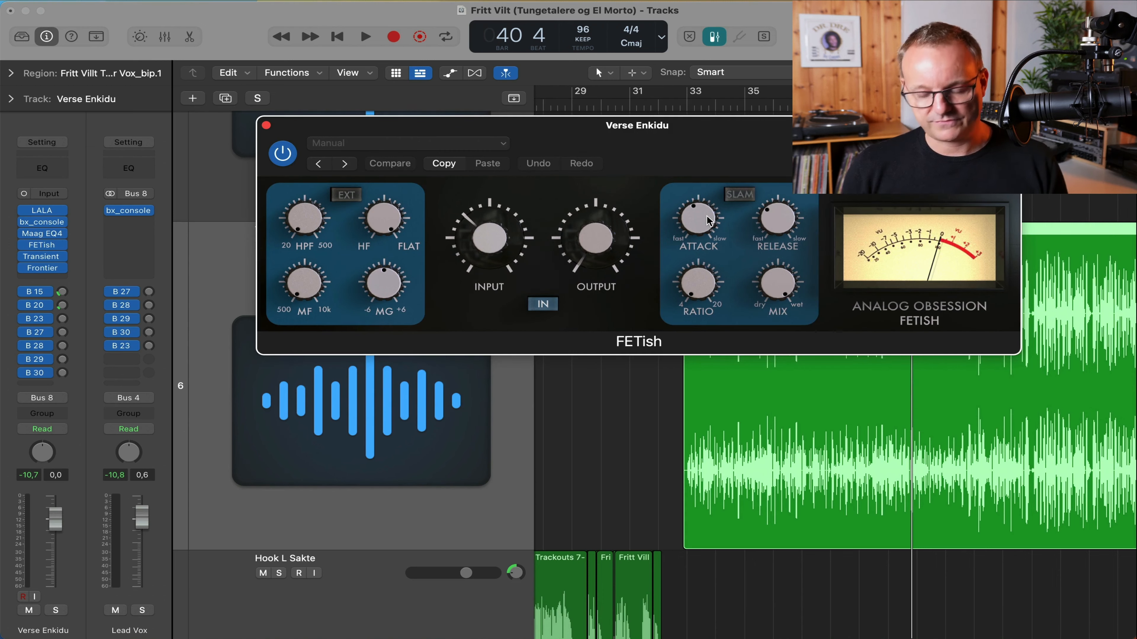
pyautogui.press('space')
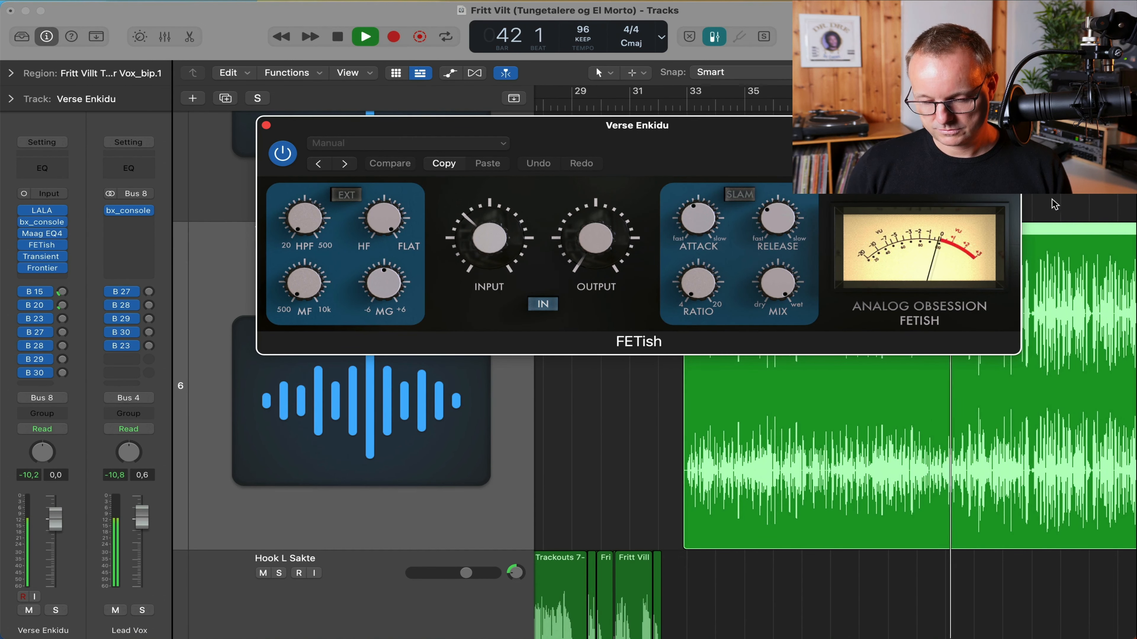
pyautogui.click(1039, 204)
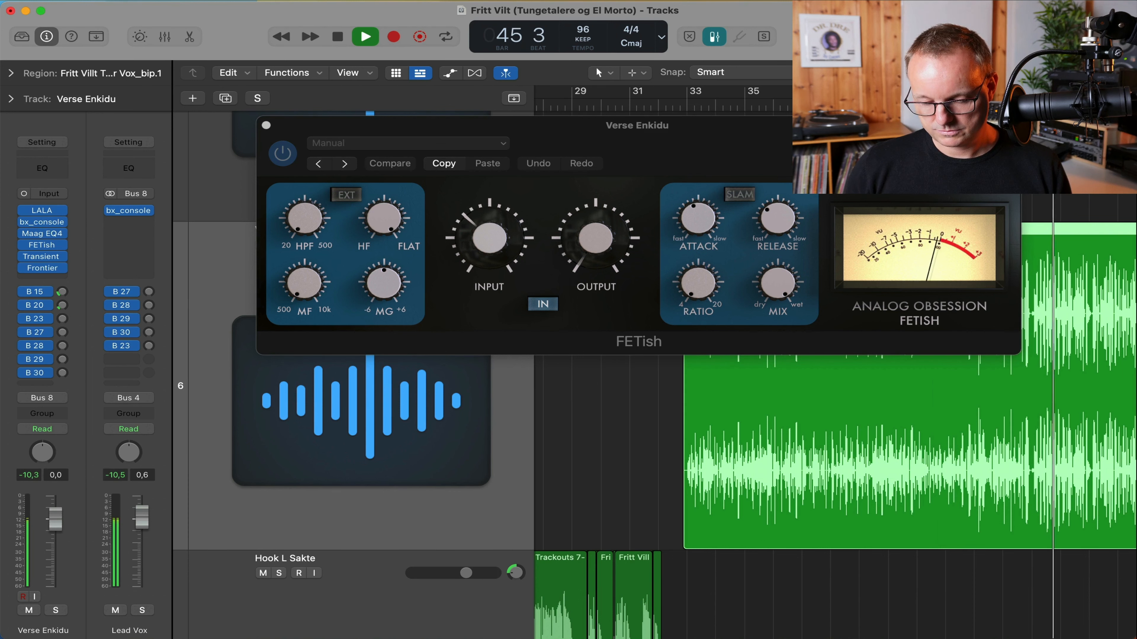
pyautogui.press('space')
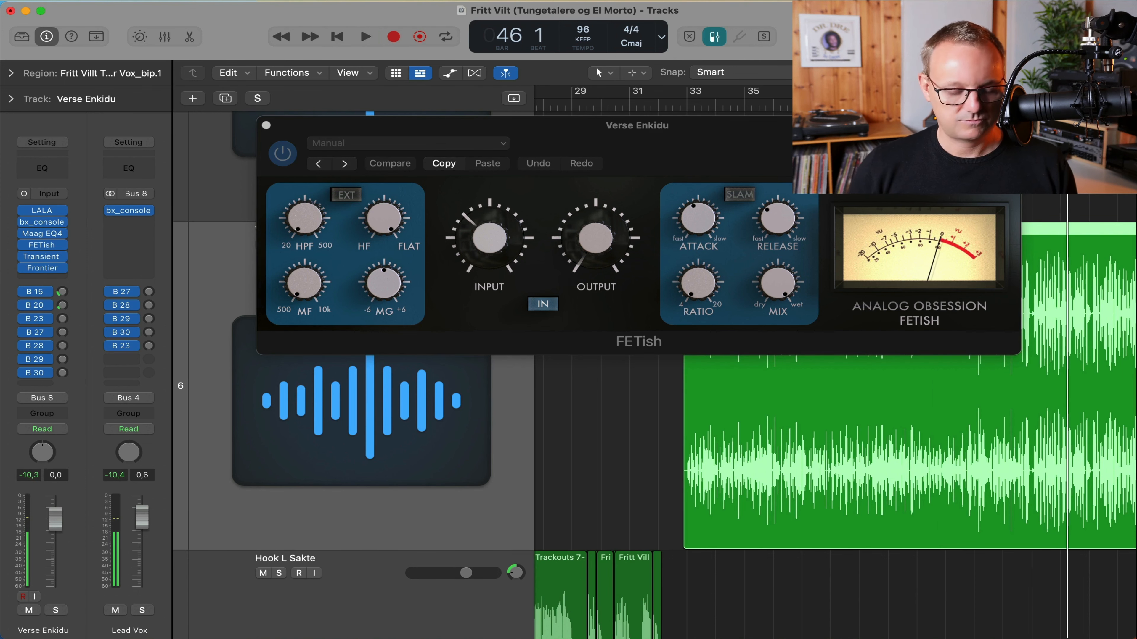
pyautogui.click(266, 125)
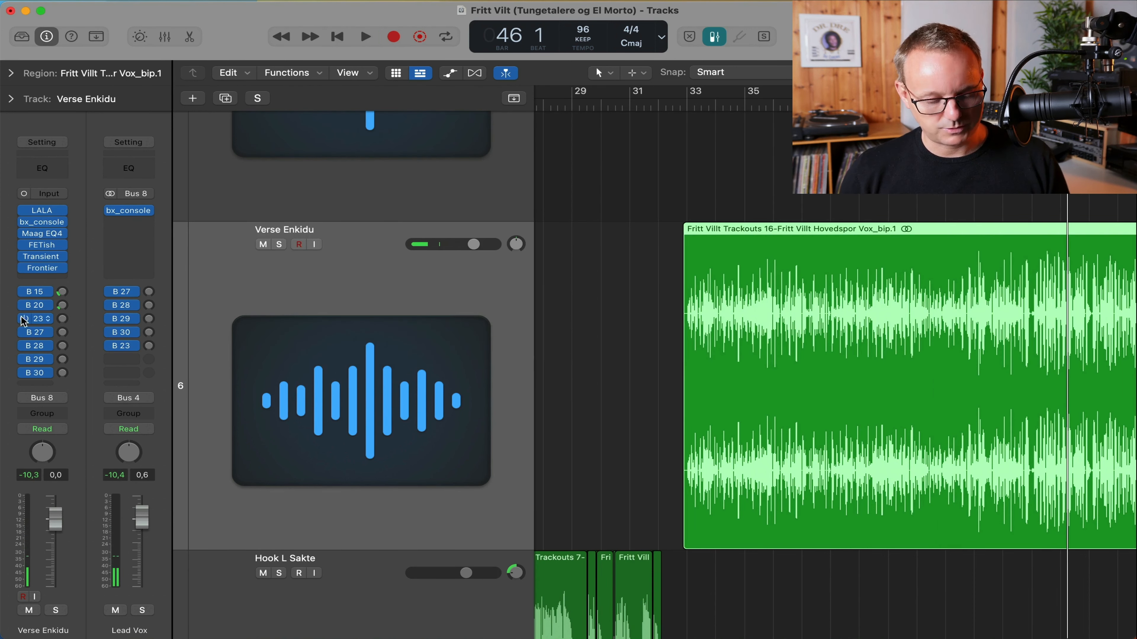
# Set the Transient Master Attack on Verse Enkidu to -38.0 %.
pyautogui.click(41, 256)
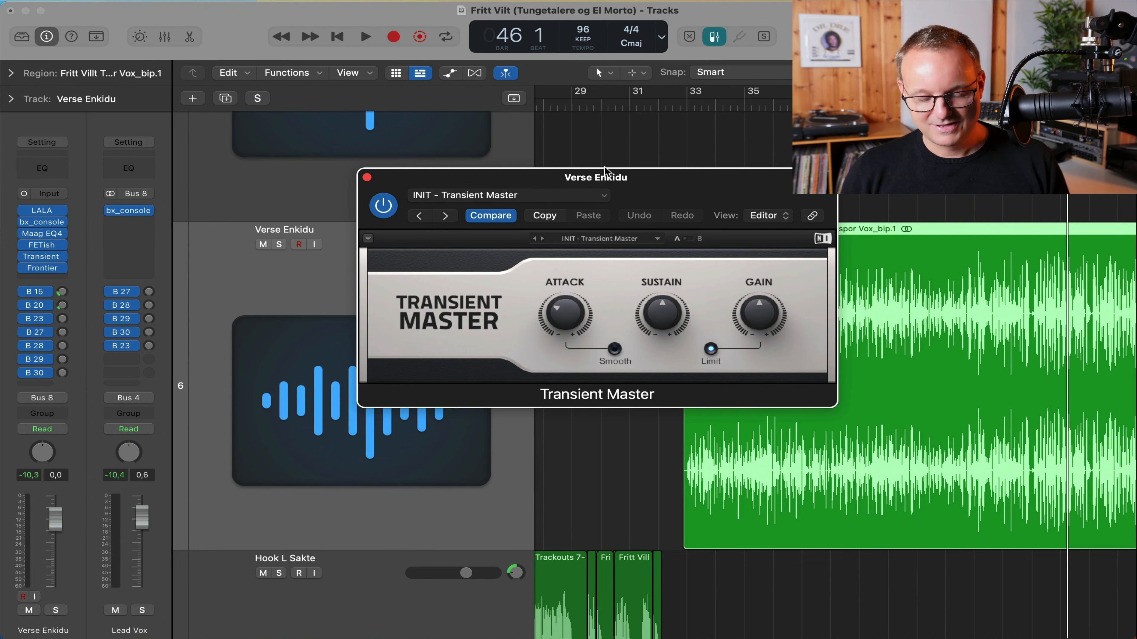
pyautogui.moveTo(624, 182); pyautogui.dragTo(494, 104)
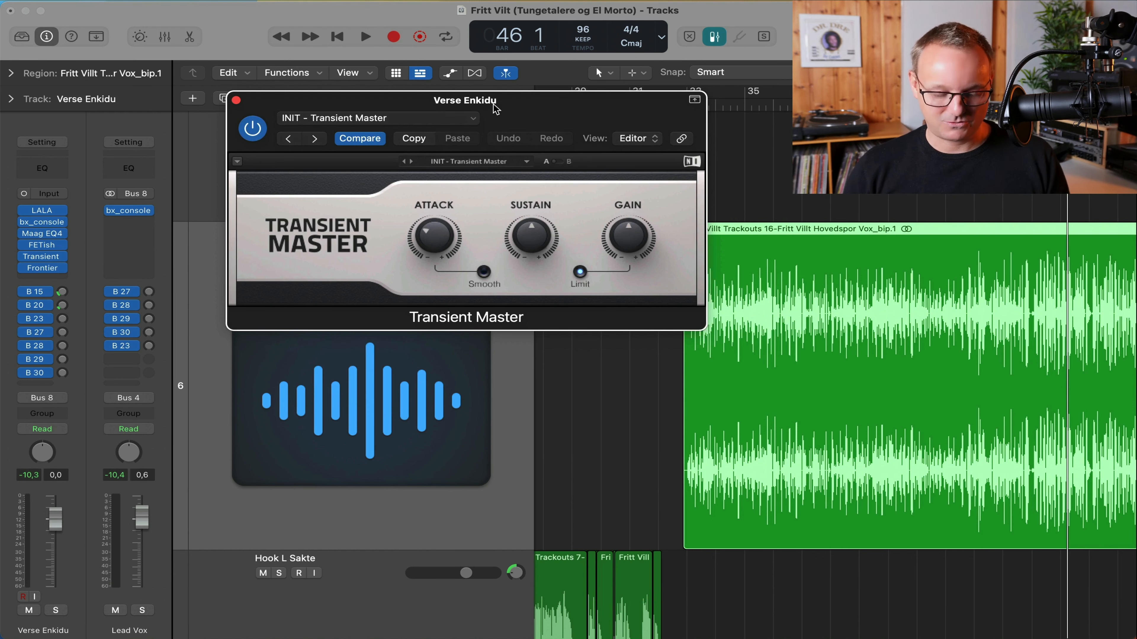
pyautogui.moveTo(530, 108); pyautogui.dragTo(523, 103)
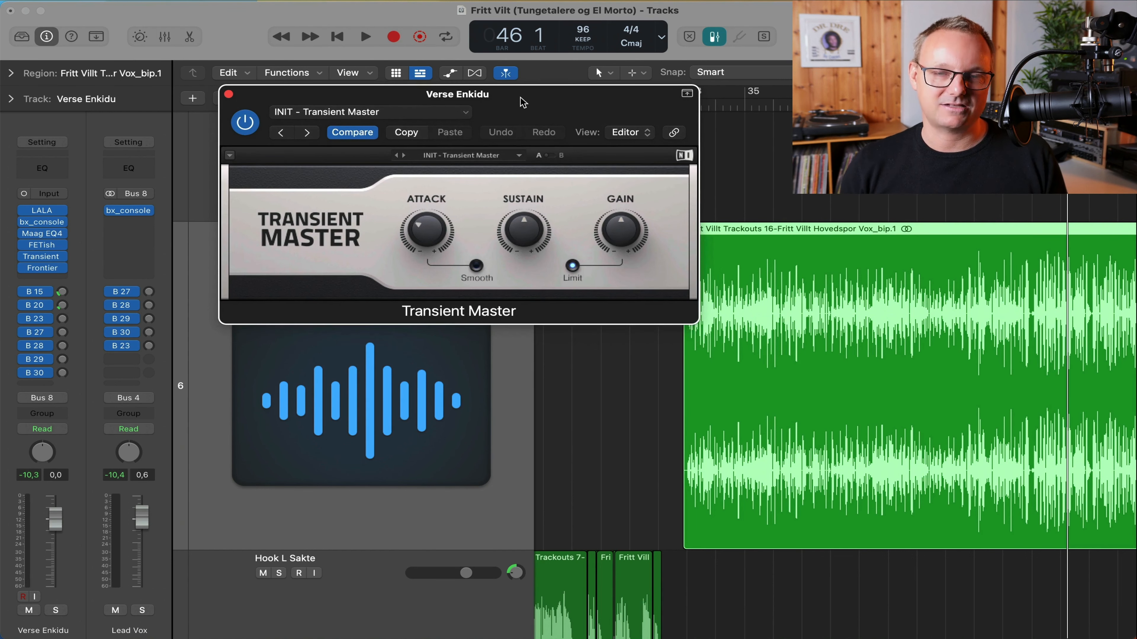
pyautogui.moveTo(426, 229); pyautogui.dragTo(426, 230)
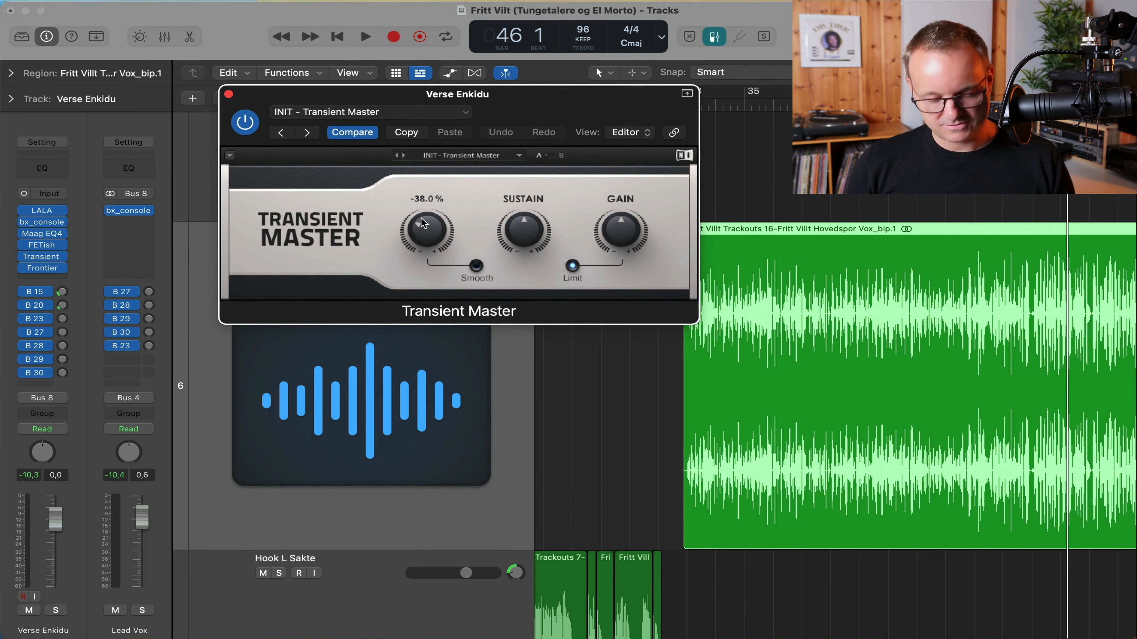
pyautogui.click(229, 94)
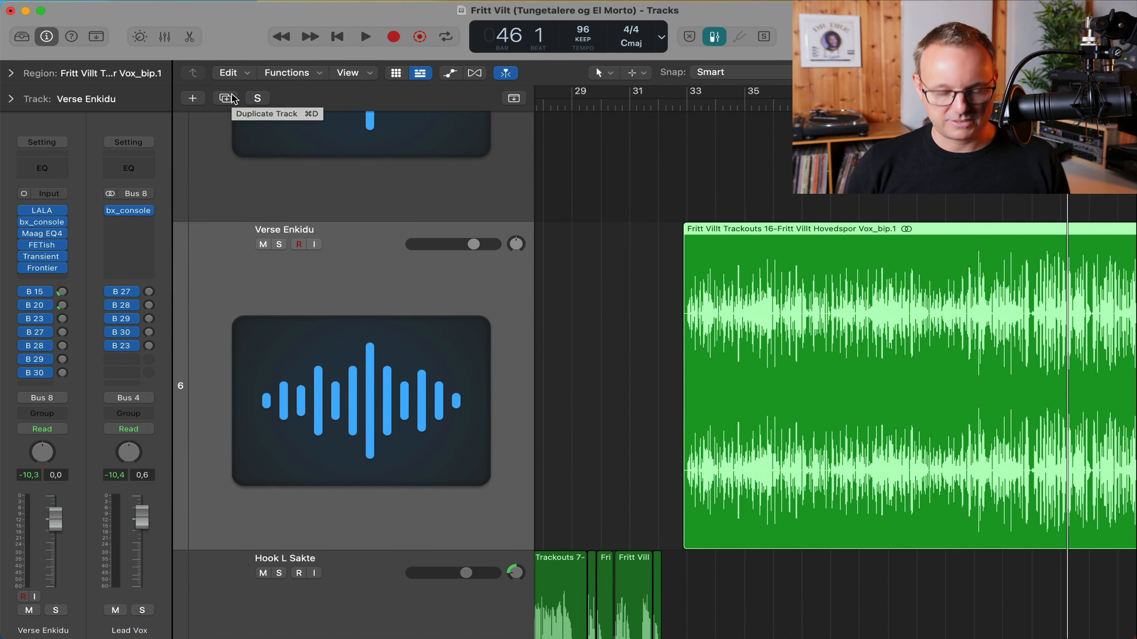
# Audition the Frontier limiter, then glance at the LALA and FETish inserts.
pyautogui.click(48, 269)
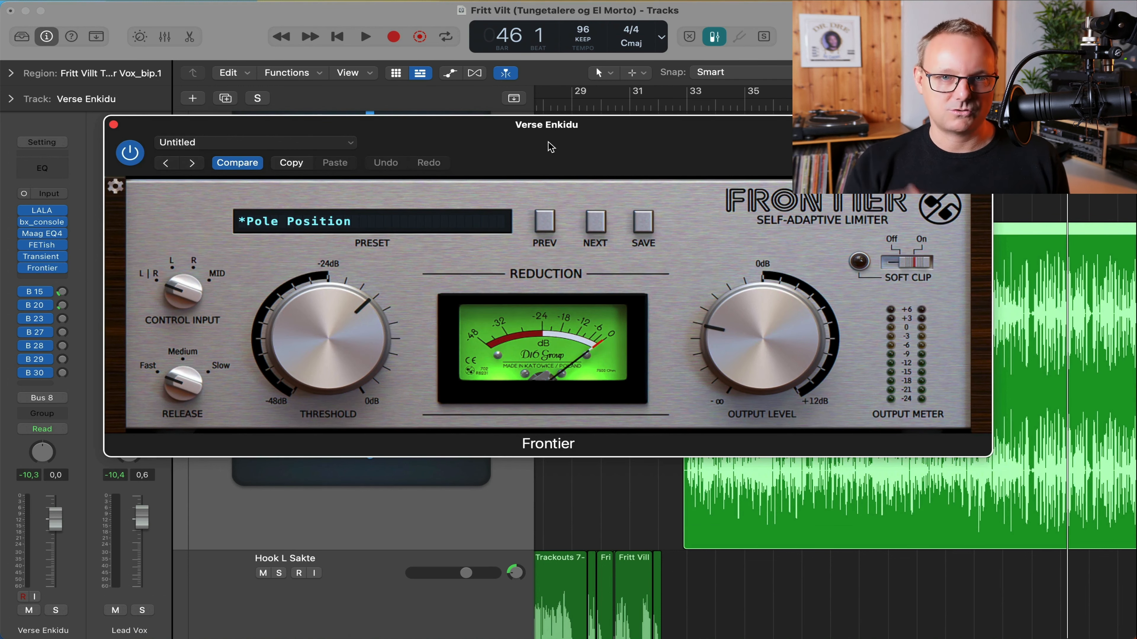
pyautogui.press('space')
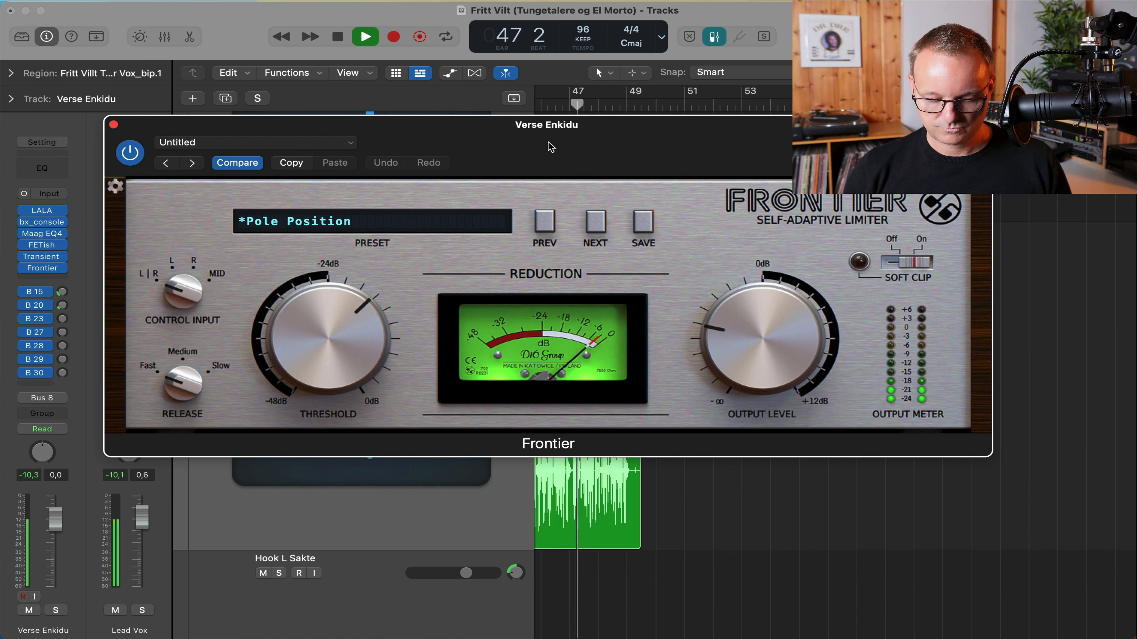
pyautogui.press('space')
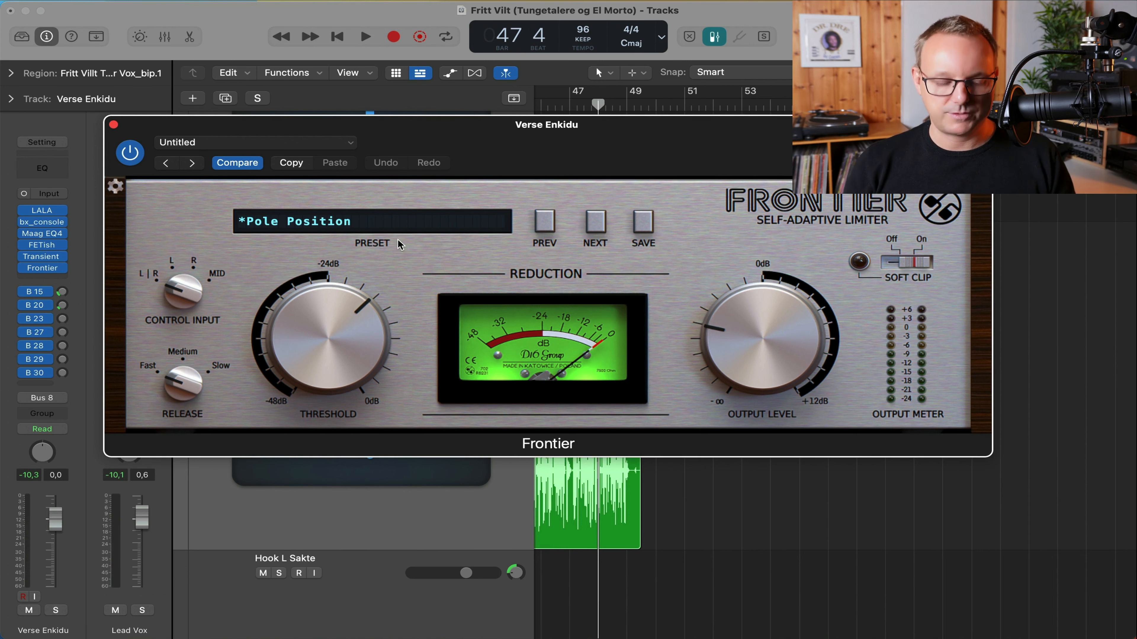
pyautogui.click(113, 124)
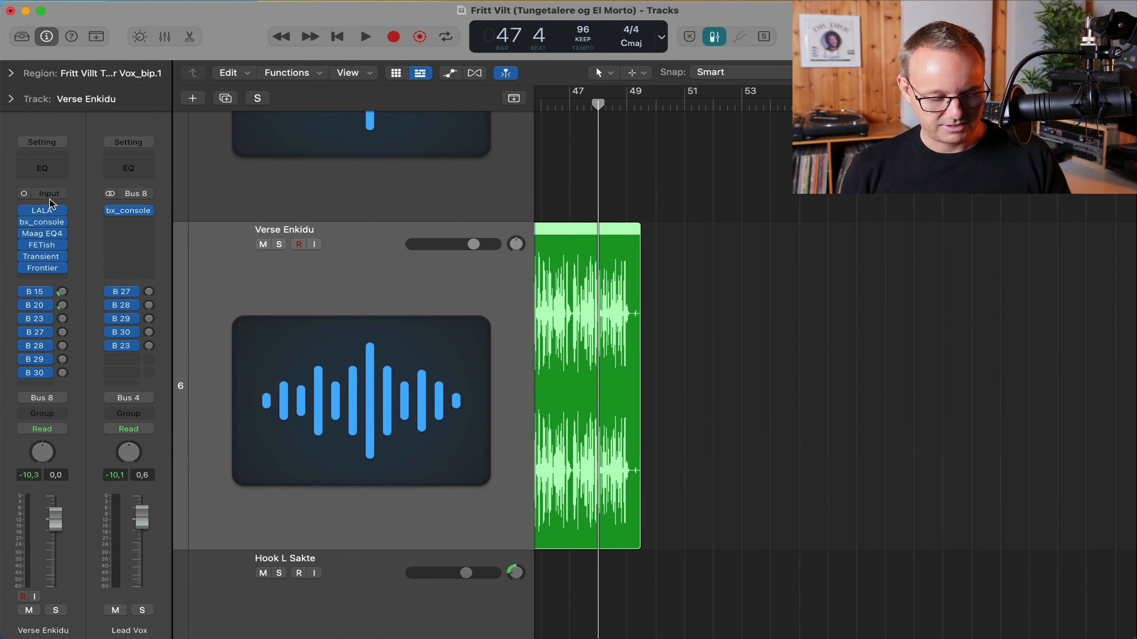
pyautogui.click(43, 212)
pyautogui.click(11, 11)
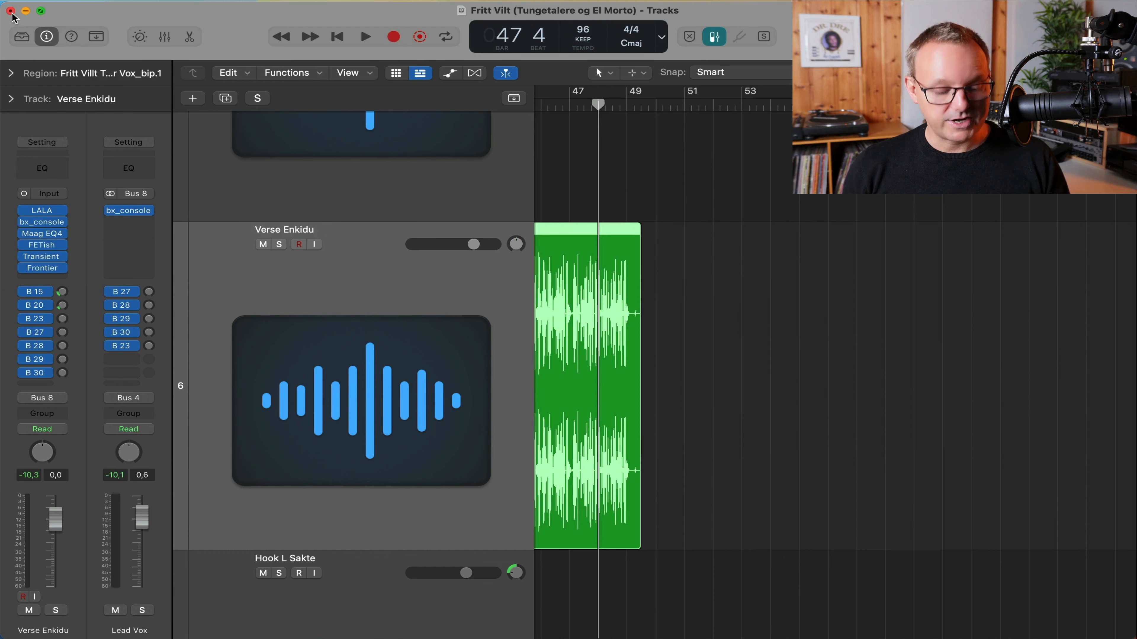
pyautogui.click(42, 245)
pyautogui.click(268, 125)
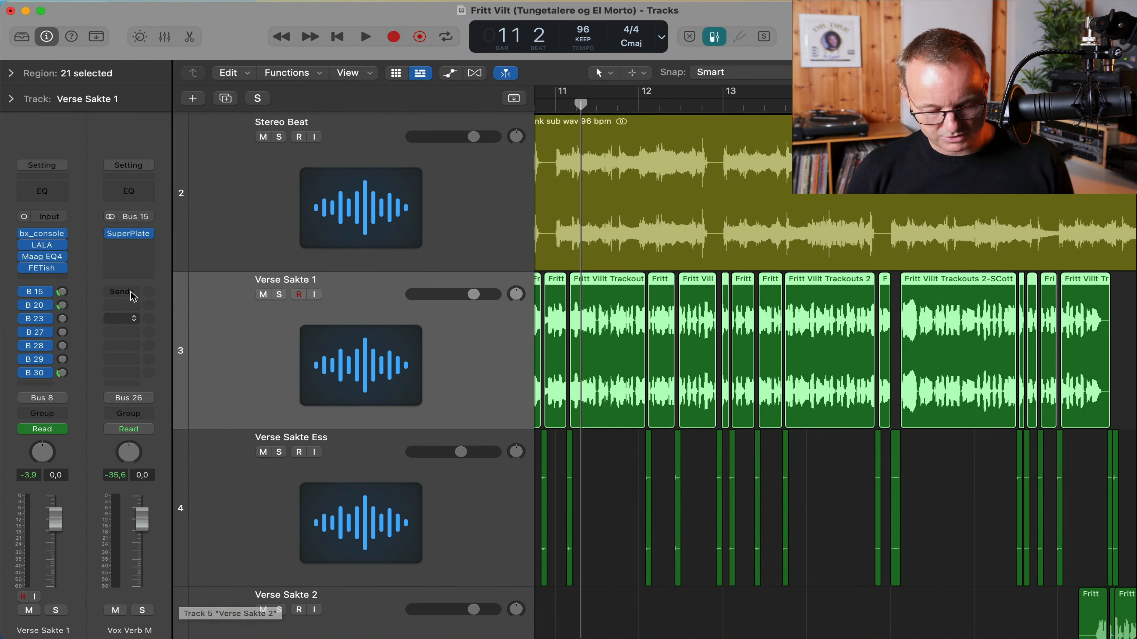
# Open Vox Verb M's SuperPlate reverb in its full graphical view, moved aside.
pyautogui.click(129, 235)
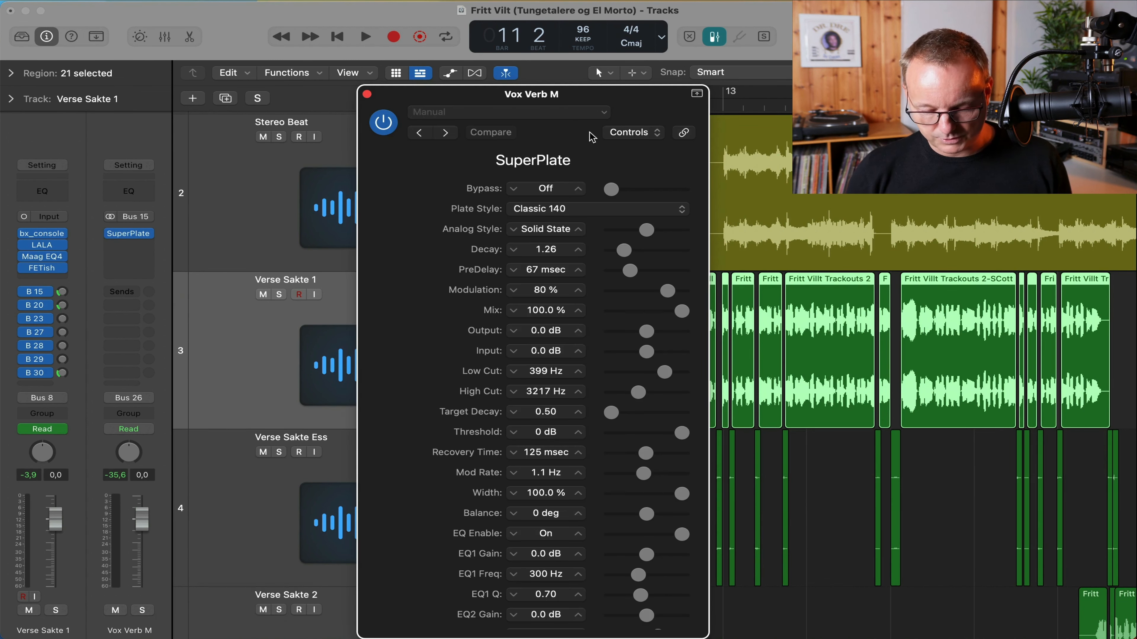
pyautogui.click(650, 137)
pyautogui.click(638, 139)
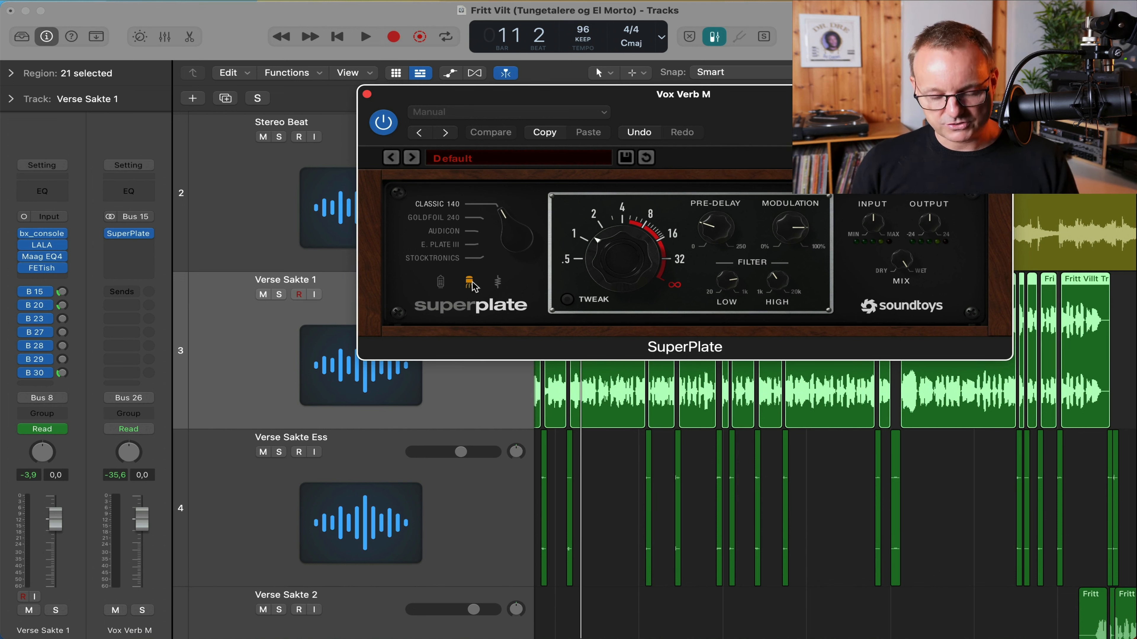
pyautogui.moveTo(440, 97); pyautogui.dragTo(914, 331)
# Solo Verse Sakte 1, adjust its B 15 reverb send during playback, and close SuperPlate.
pyautogui.click(274, 295)
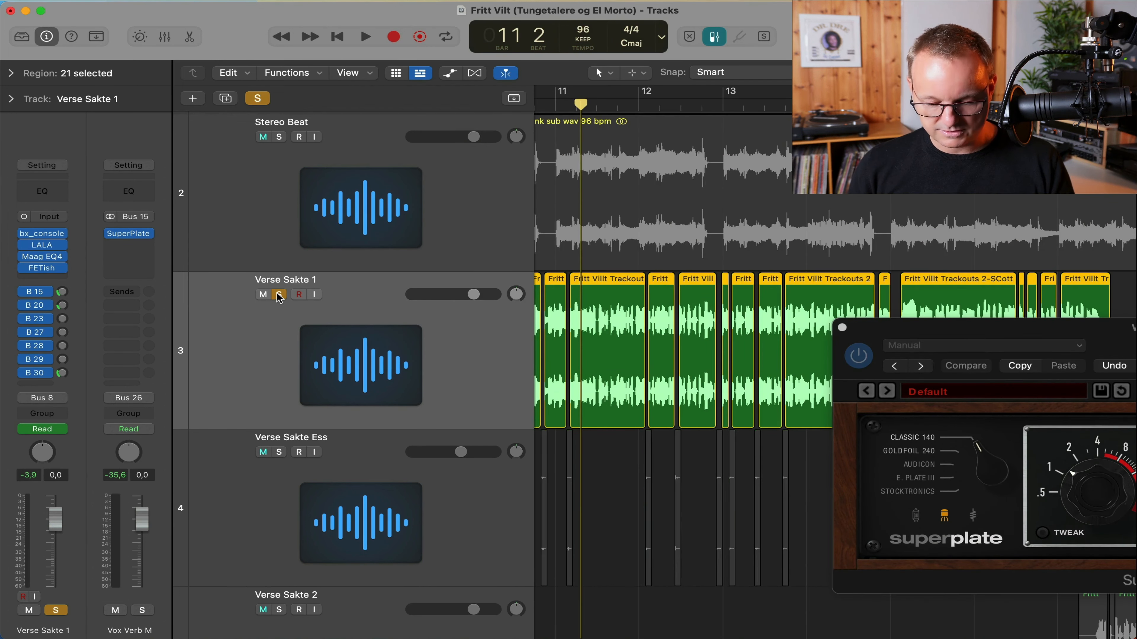
pyautogui.press('space')
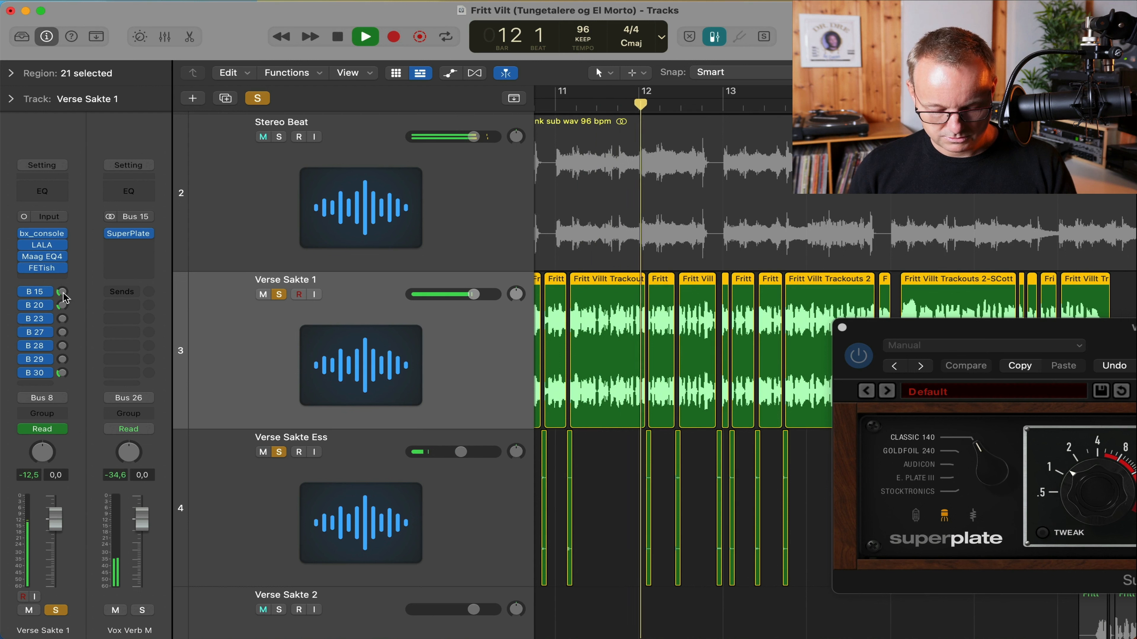
pyautogui.moveTo(62, 292)
pyautogui.mouseDown()
pyautogui.moveTo(67, 220)
pyautogui.moveTo(55, 295)
pyautogui.mouseUp()
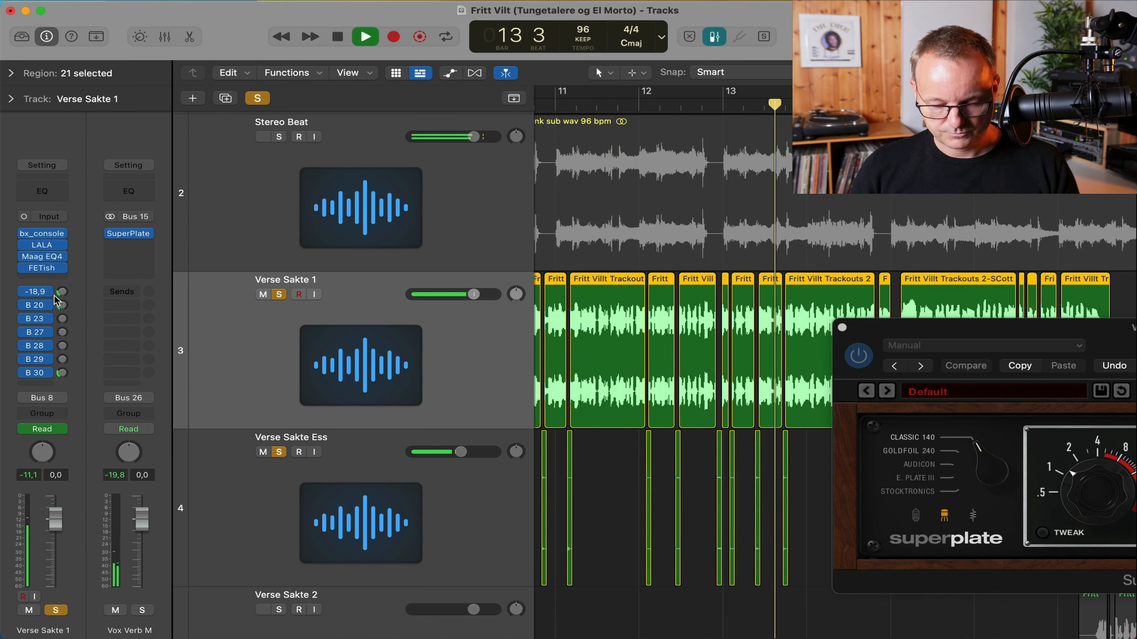
pyautogui.press('space')
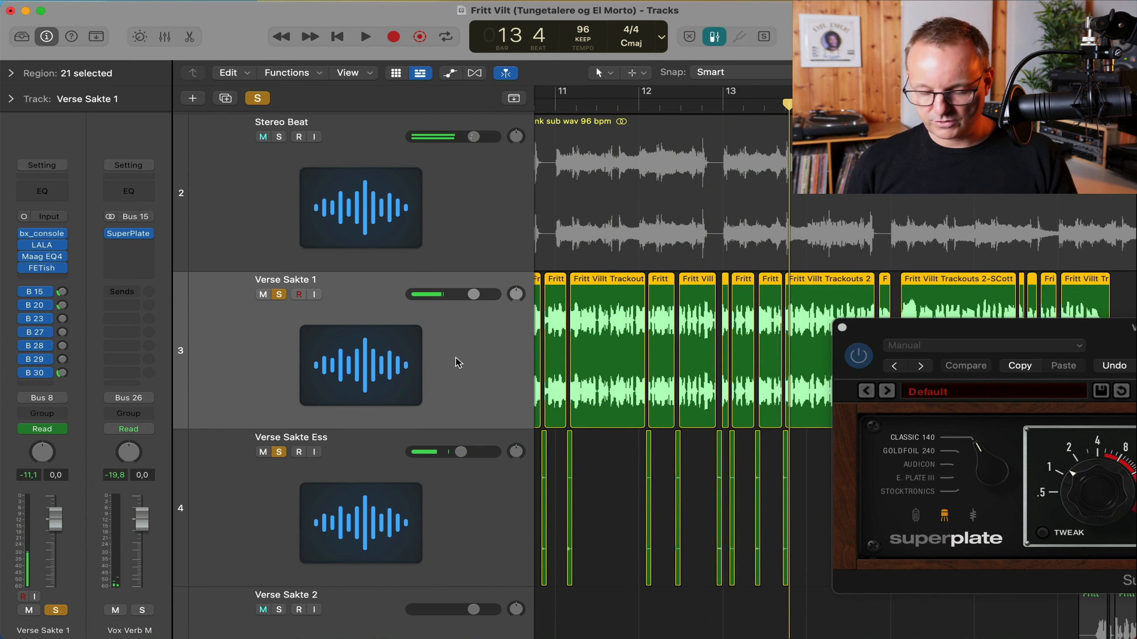
pyautogui.click(843, 327)
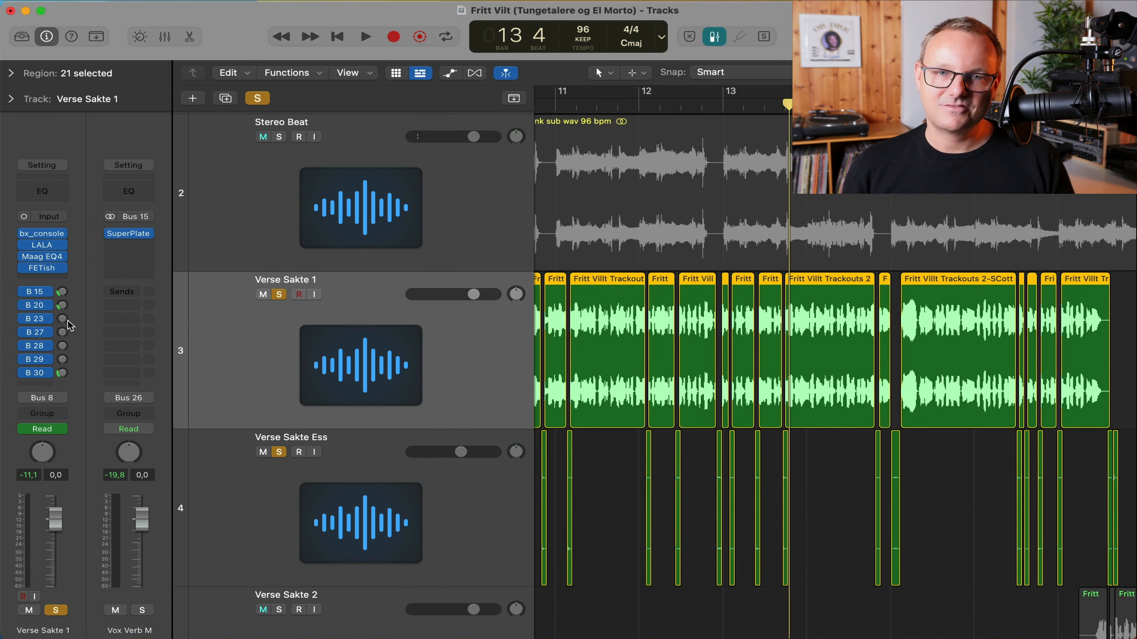
# Play the delay throw, nudge Verse Sakte 1's B 20 send to Vox Throw, then close EchoBoy Jr.
pyautogui.moveTo(752, 180); pyautogui.dragTo(517, 12)
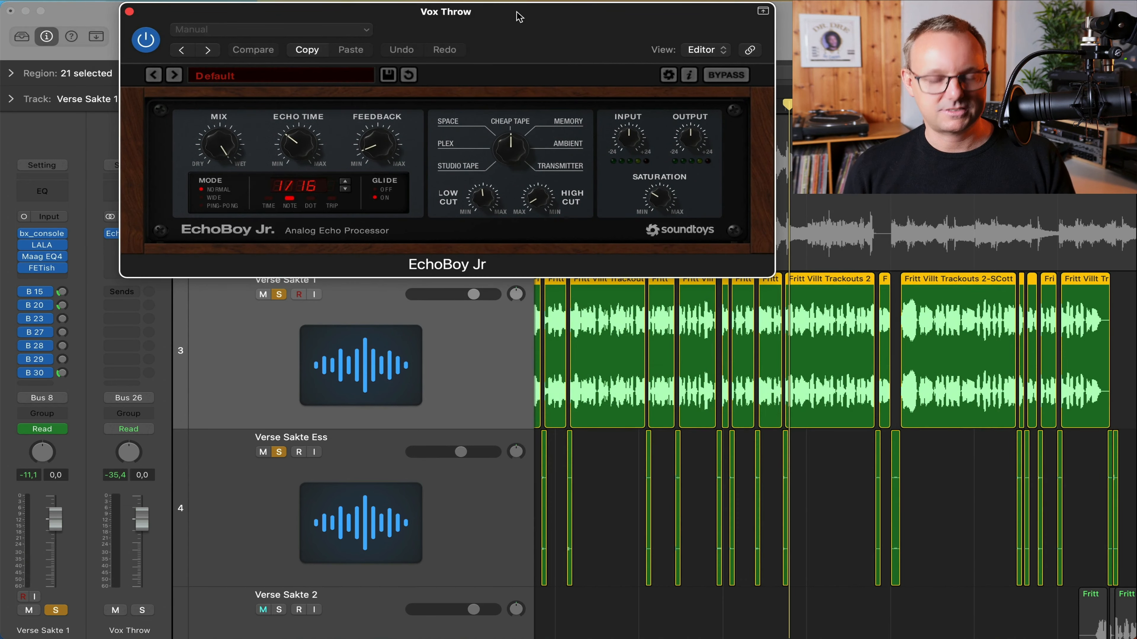
pyautogui.press('space')
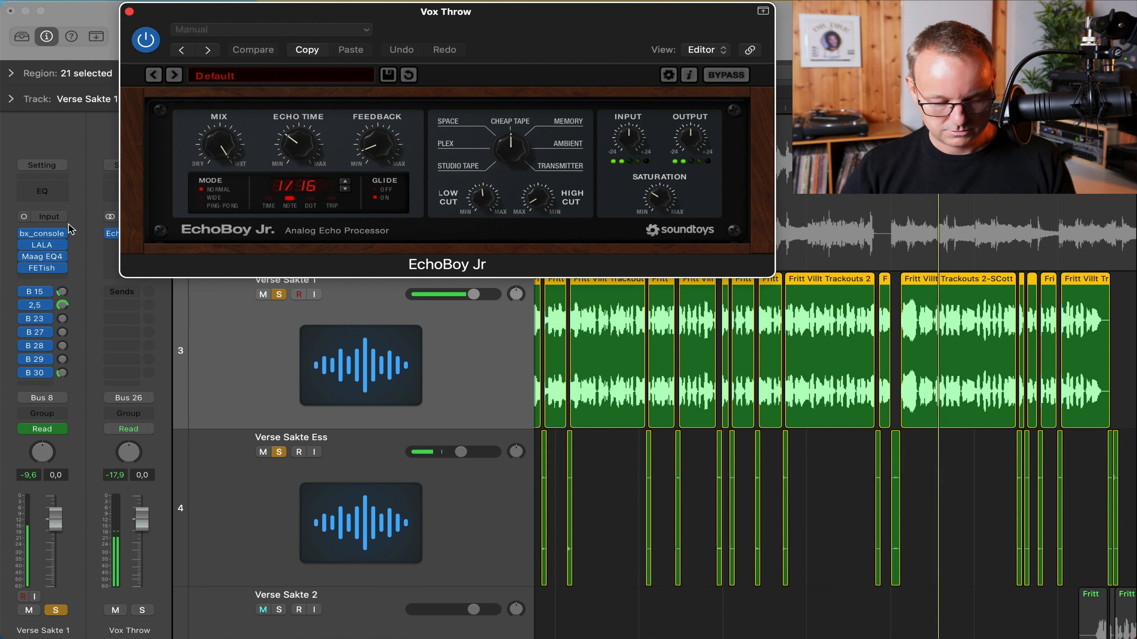
pyautogui.moveTo(62, 305); pyautogui.dragTo(55, 312)
pyautogui.press('space')
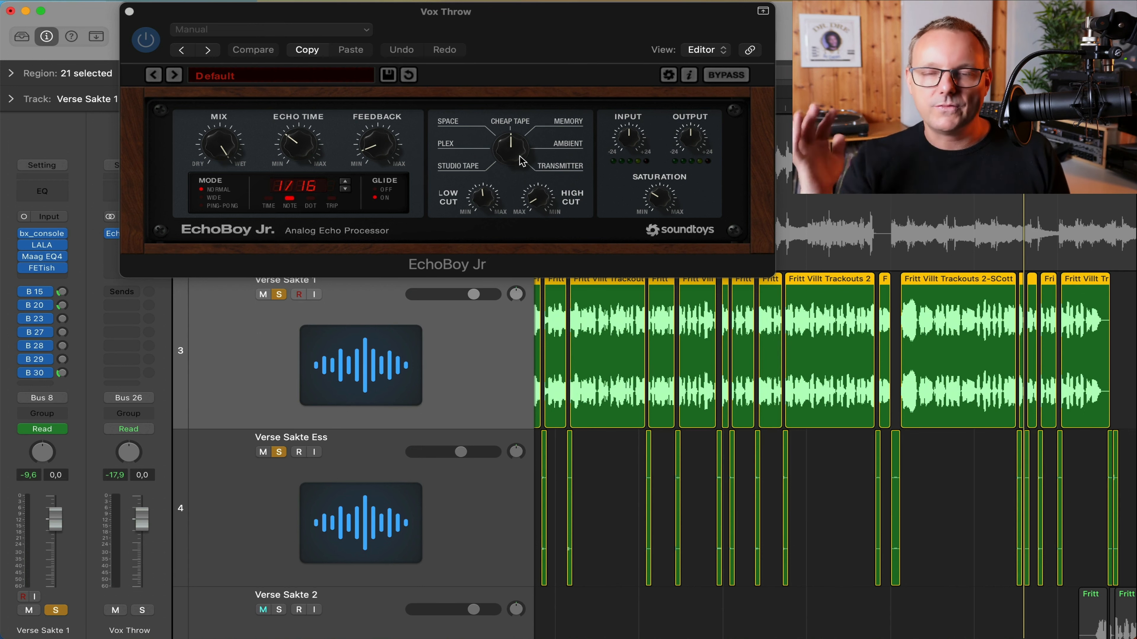
pyautogui.click(129, 12)
pyautogui.scroll(-5, 403, 234)
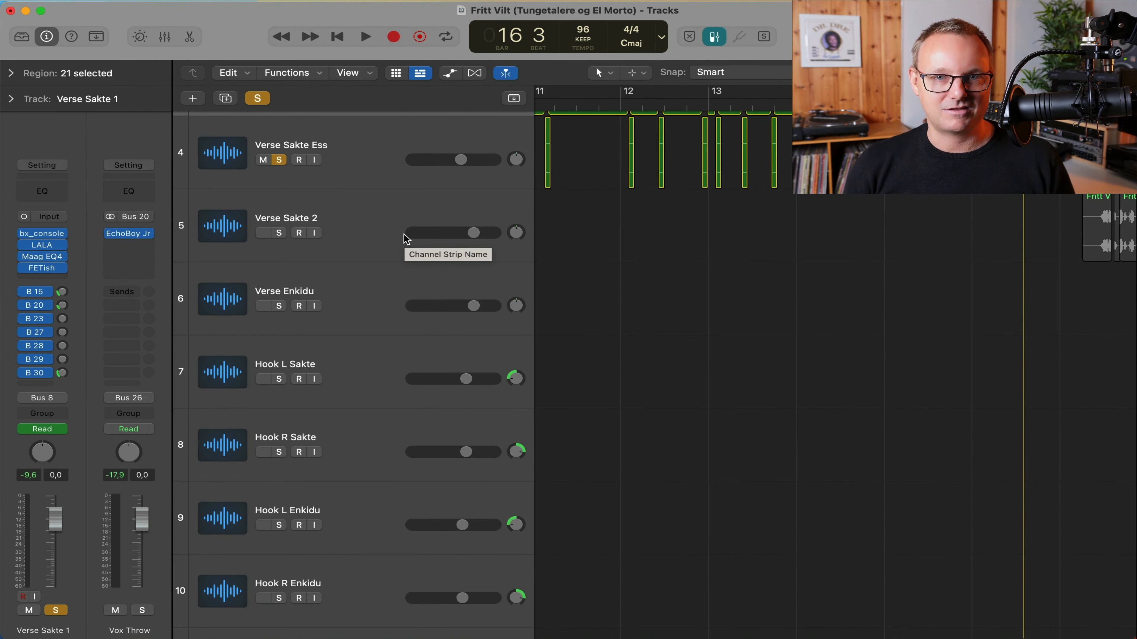
# Select Hook L Sakte and zoom the arrangement to fit the Hook regions.
pyautogui.scroll(-3, 405, 236)
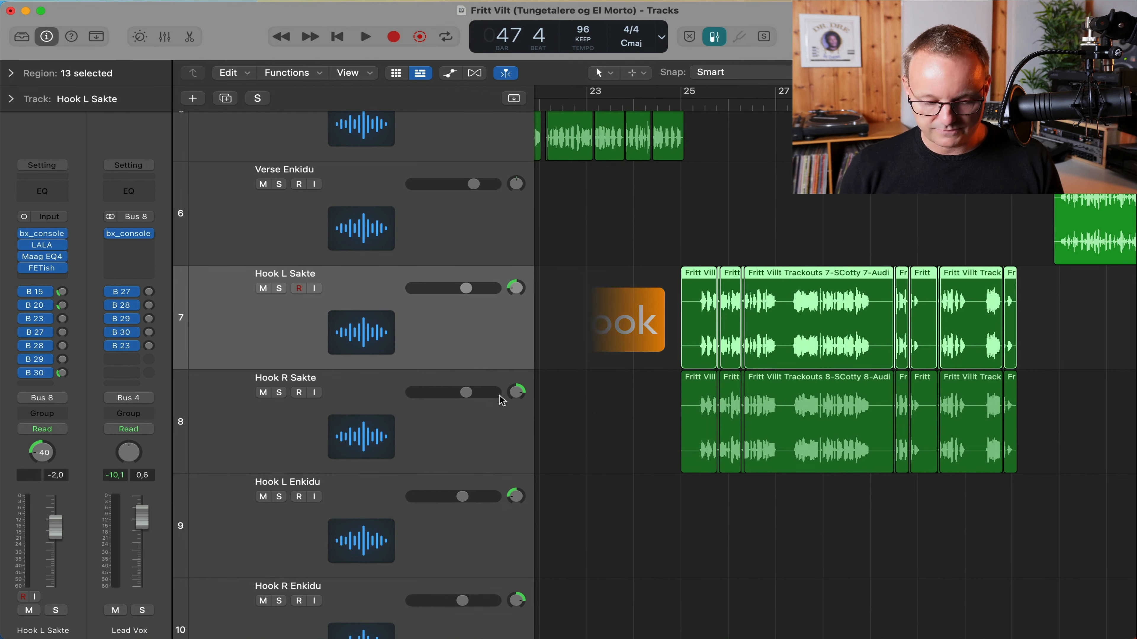
pyautogui.click(500, 423)
pyautogui.click(413, 322)
pyautogui.press('z')
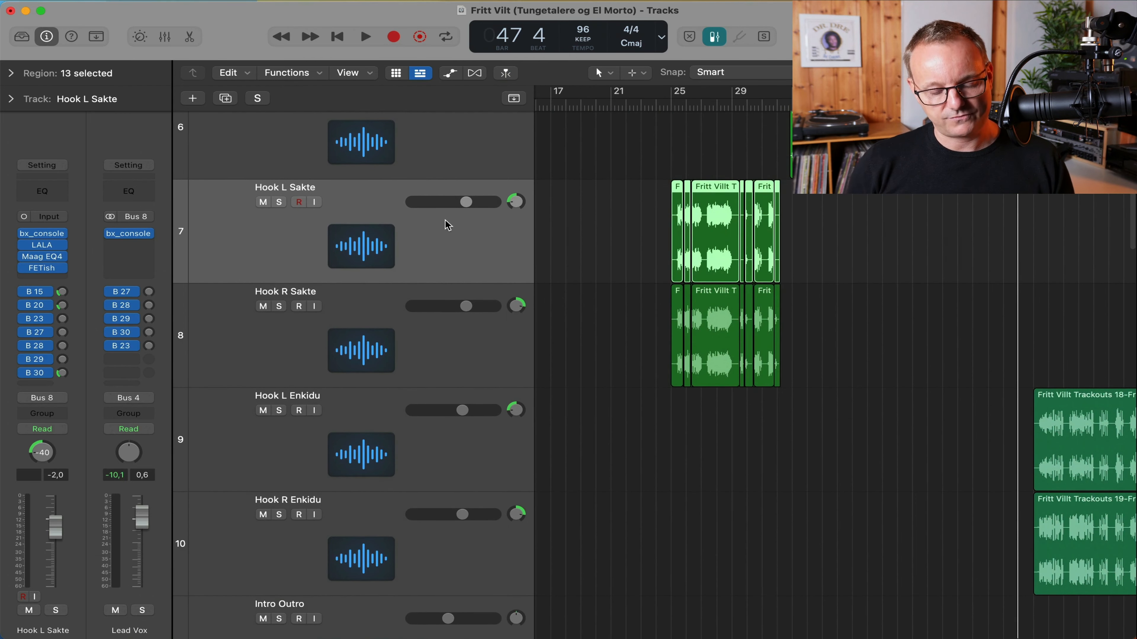
# Select Hook L Enkidu and start playback from bar 51.
pyautogui.click(495, 462)
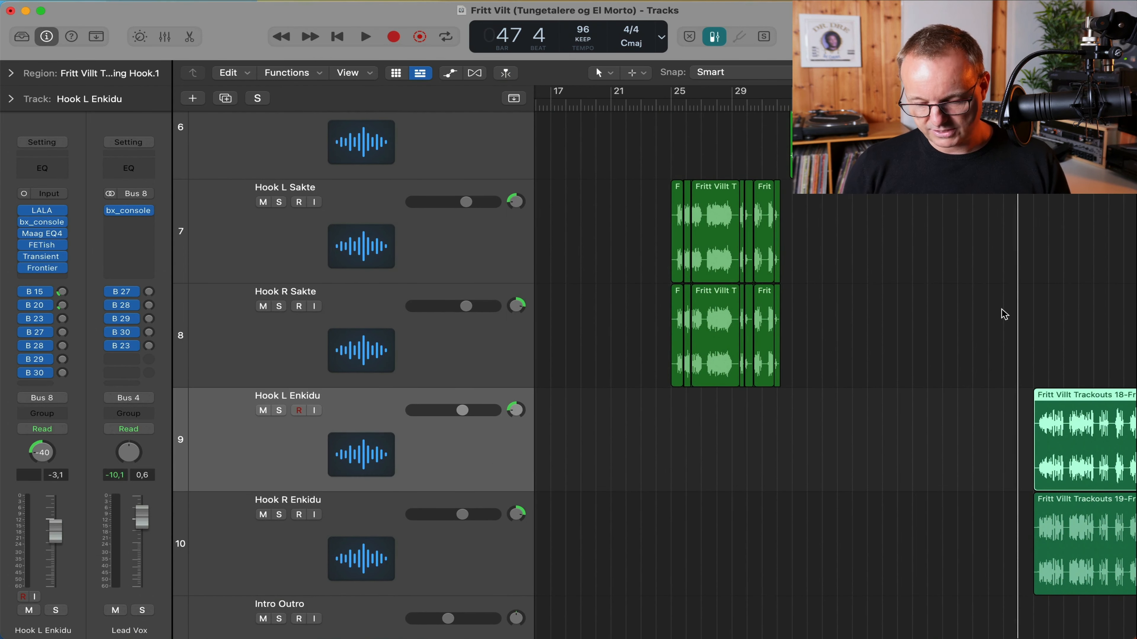
pyautogui.click(1071, 106)
pyautogui.press('space')
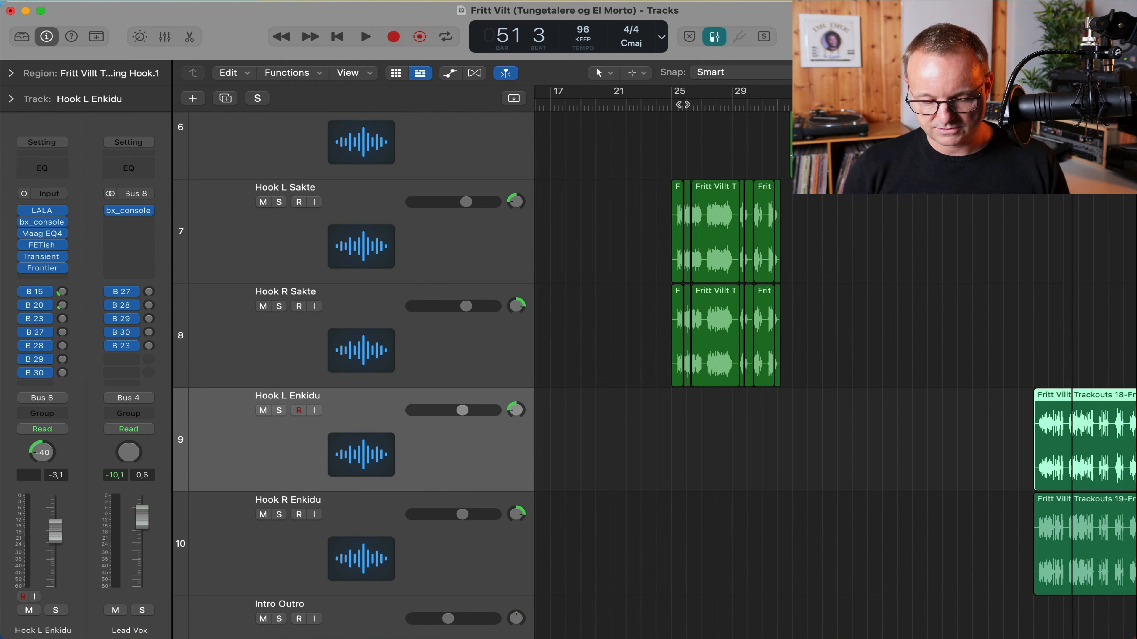
pyautogui.moveTo(678, 104); pyautogui.dragTo(671, 104)
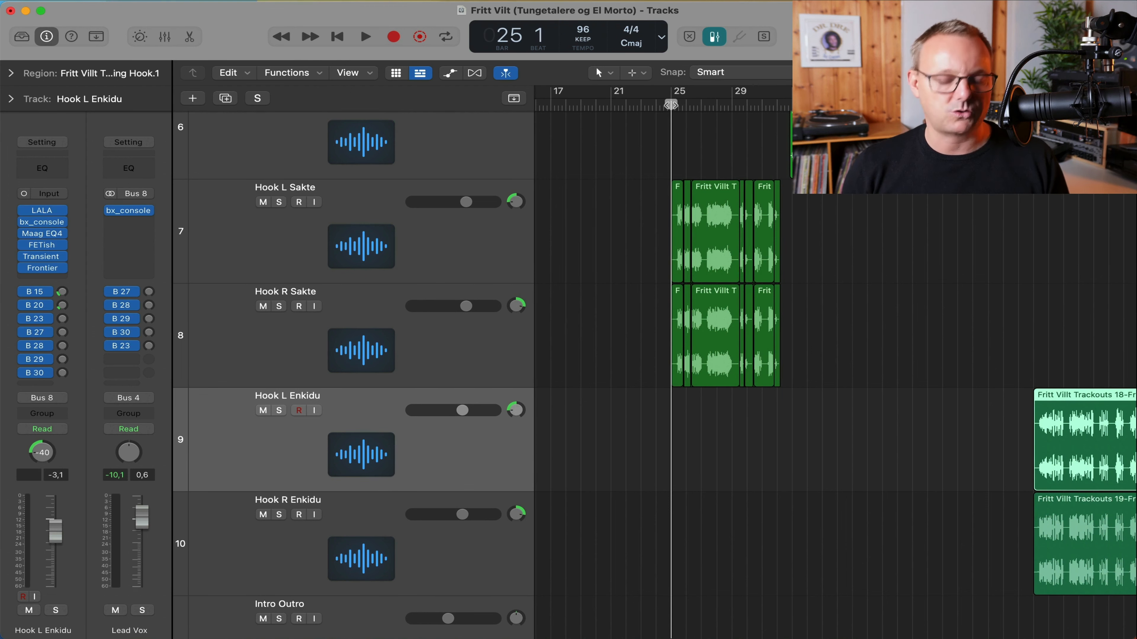
pyautogui.scroll(-3, 671, 376)
pyautogui.scroll(-18, 835, 377)
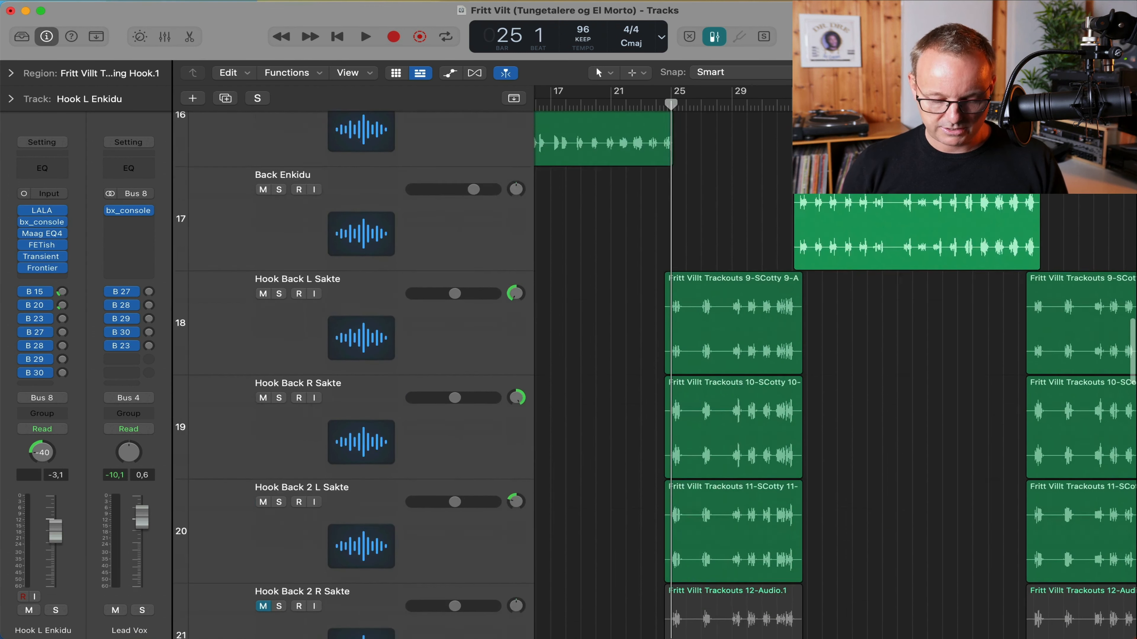
pyautogui.scroll(-3, 835, 377)
pyautogui.scroll(5, 835, 376)
pyautogui.hscroll(4, 835, 376)
pyautogui.hscroll(-8, 834, 376)
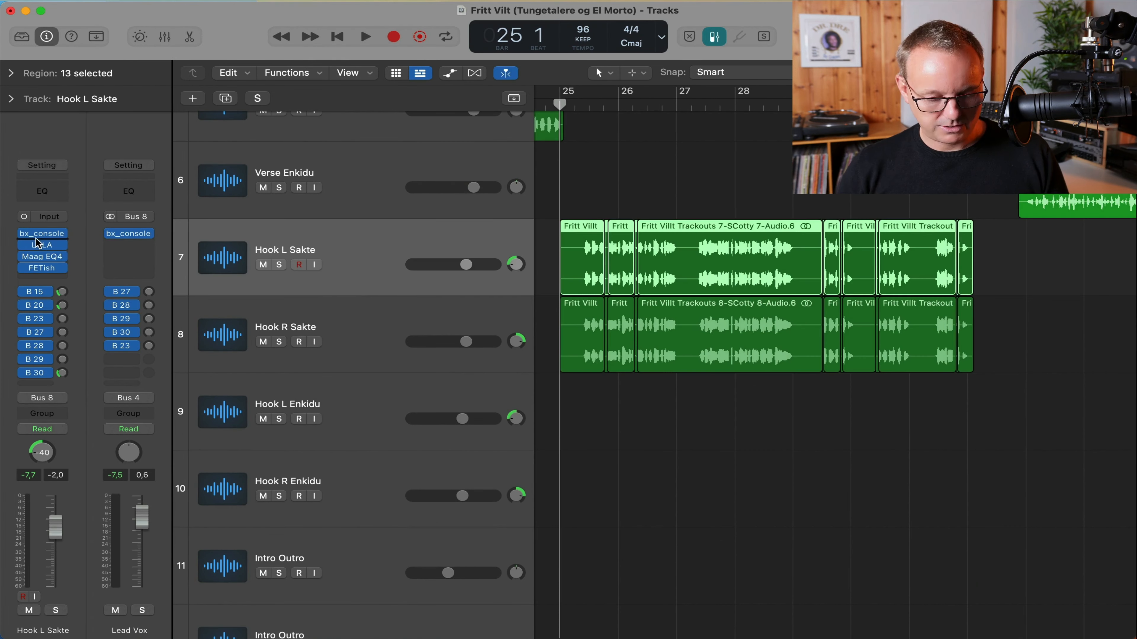
# Check Hook L Sakte's bx_console and Maag EQ4 plugins, closing each afterwards.
pyautogui.click(42, 239)
pyautogui.moveTo(433, 189); pyautogui.dragTo(388, 98)
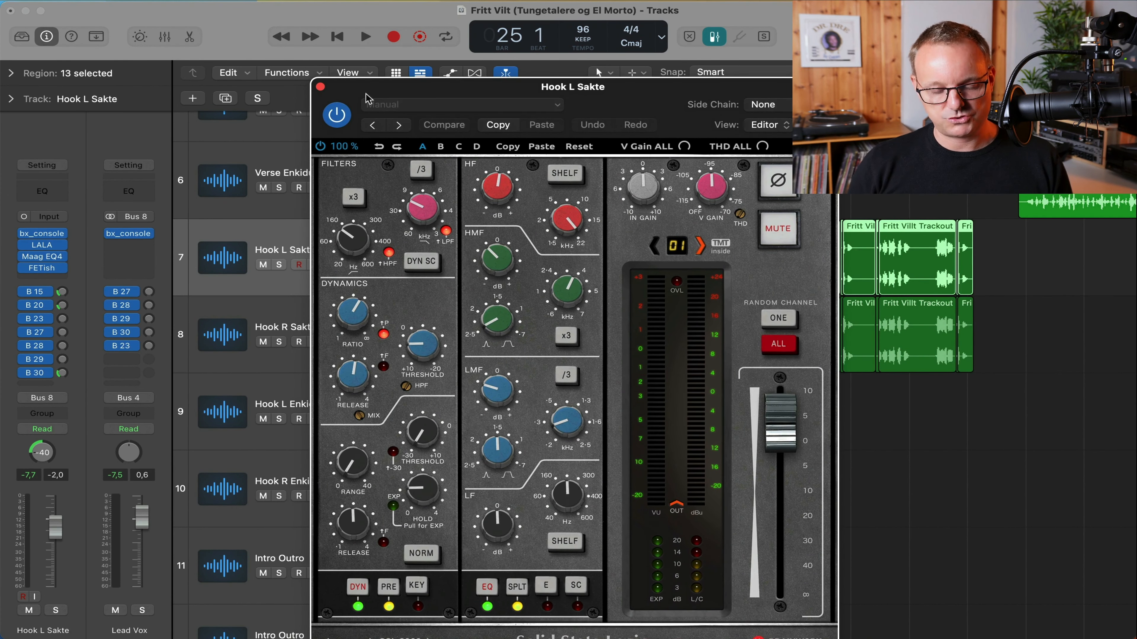
pyautogui.click(321, 87)
pyautogui.click(411, 315)
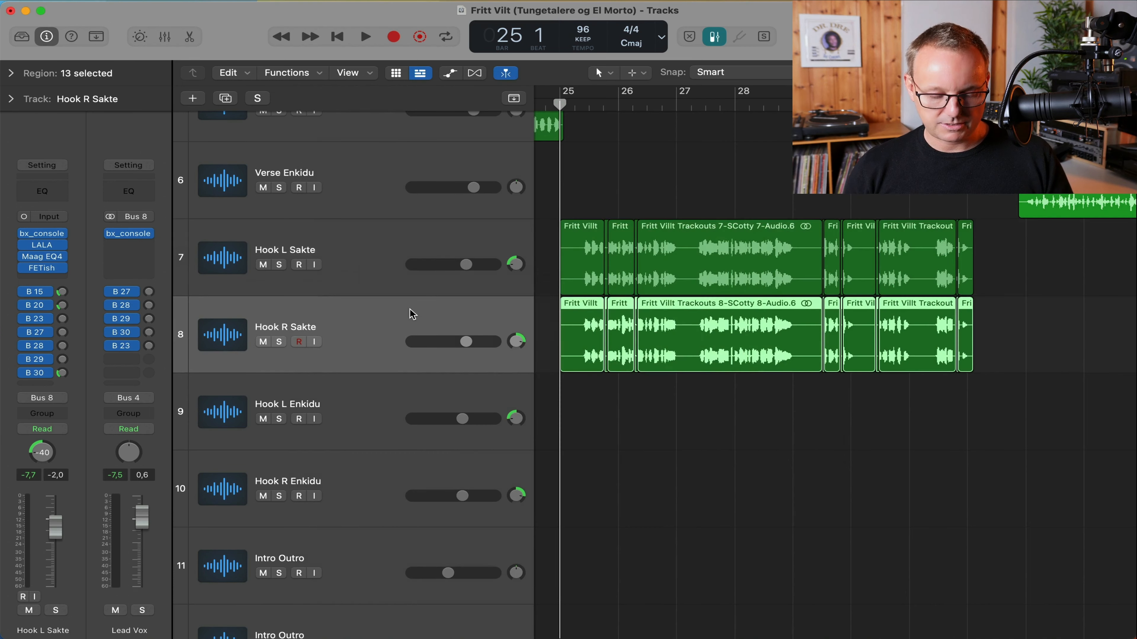
pyautogui.click(350, 233)
pyautogui.click(47, 257)
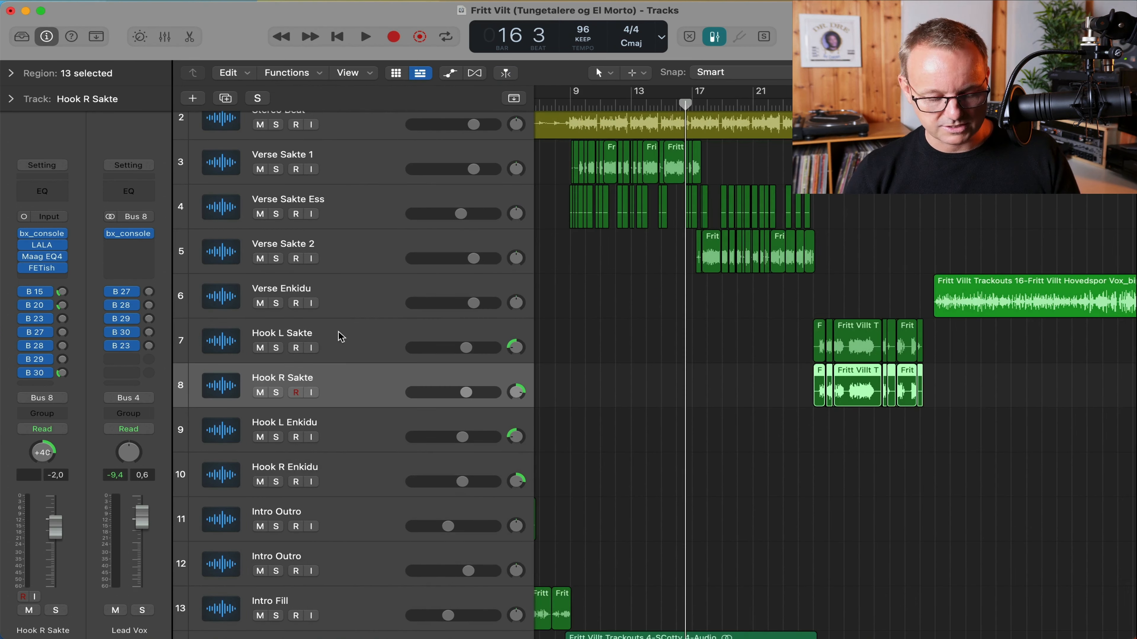
pyautogui.click(337, 334)
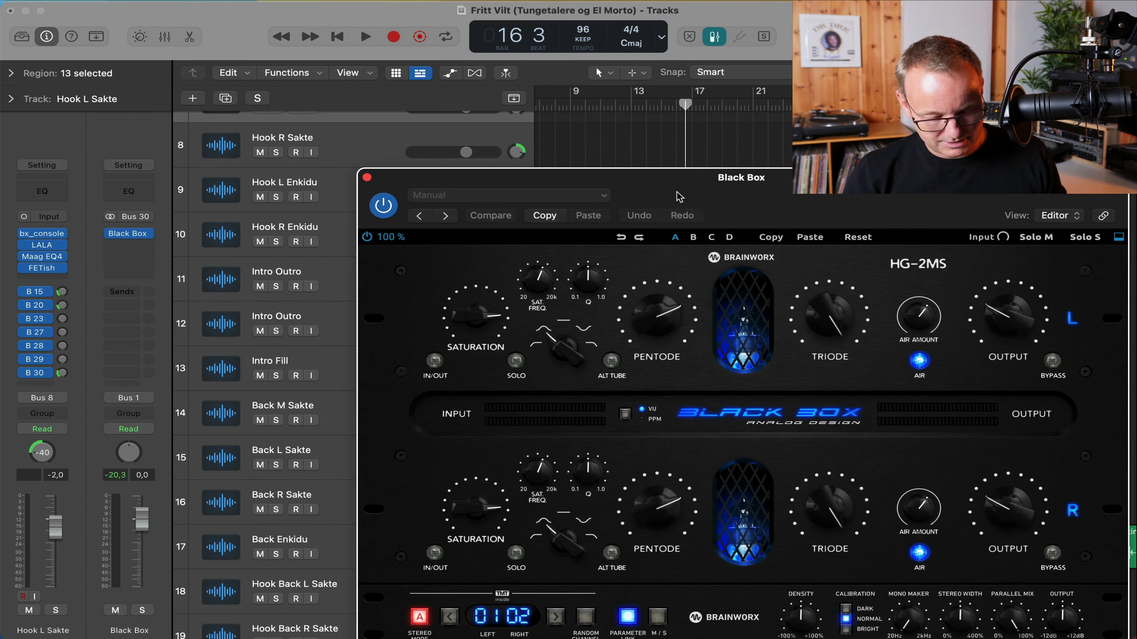
# Listen through the Black Box bus plugin, close it, and replay from bar 49.
pyautogui.moveTo(679, 197); pyautogui.dragTo(997, 181)
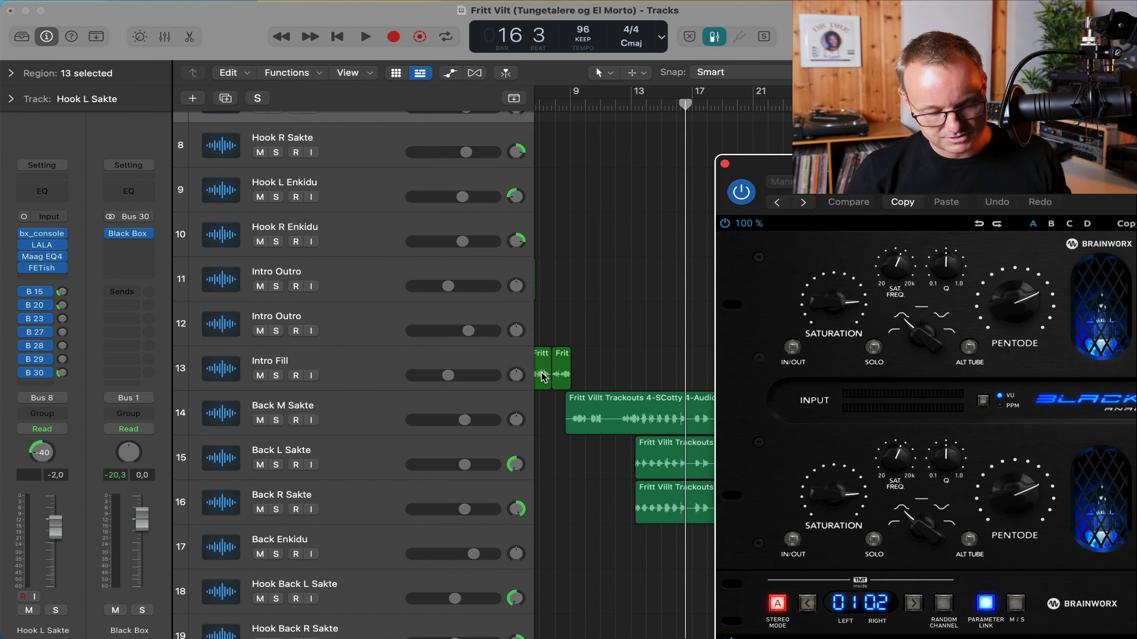
pyautogui.scroll(7, 576, 397)
pyautogui.hscroll(5, 576, 396)
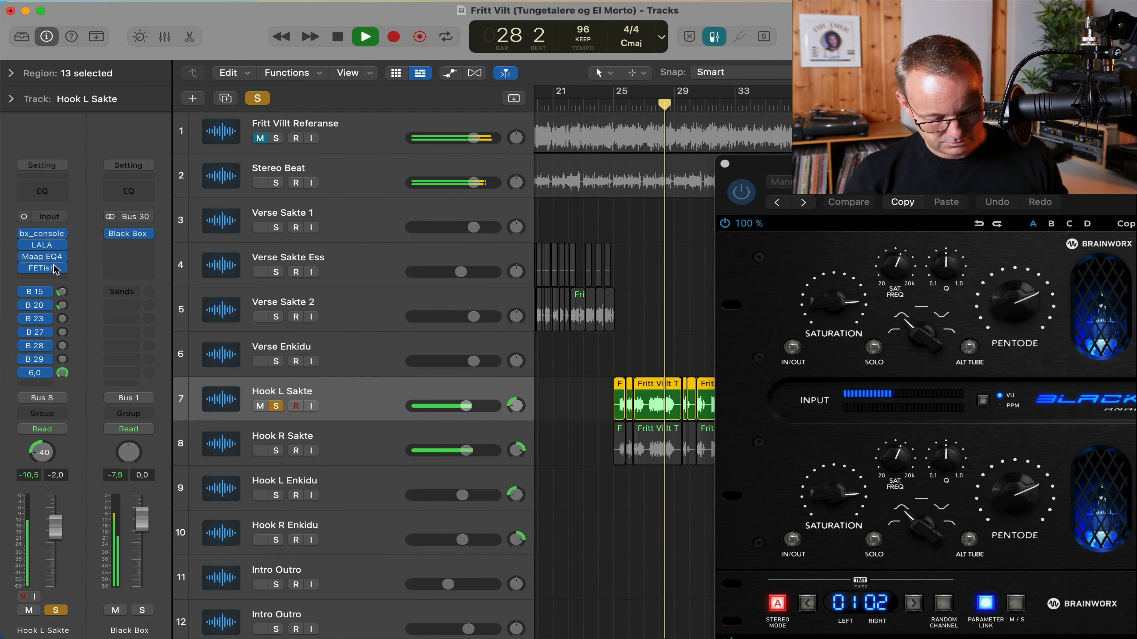
pyautogui.press('space')
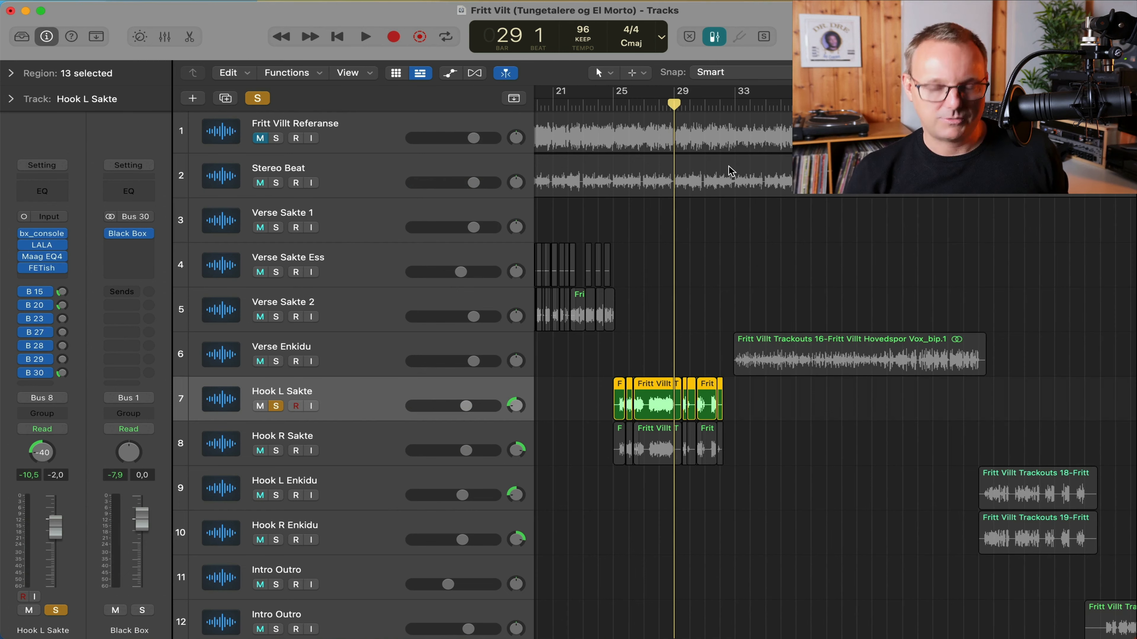
pyautogui.click(725, 164)
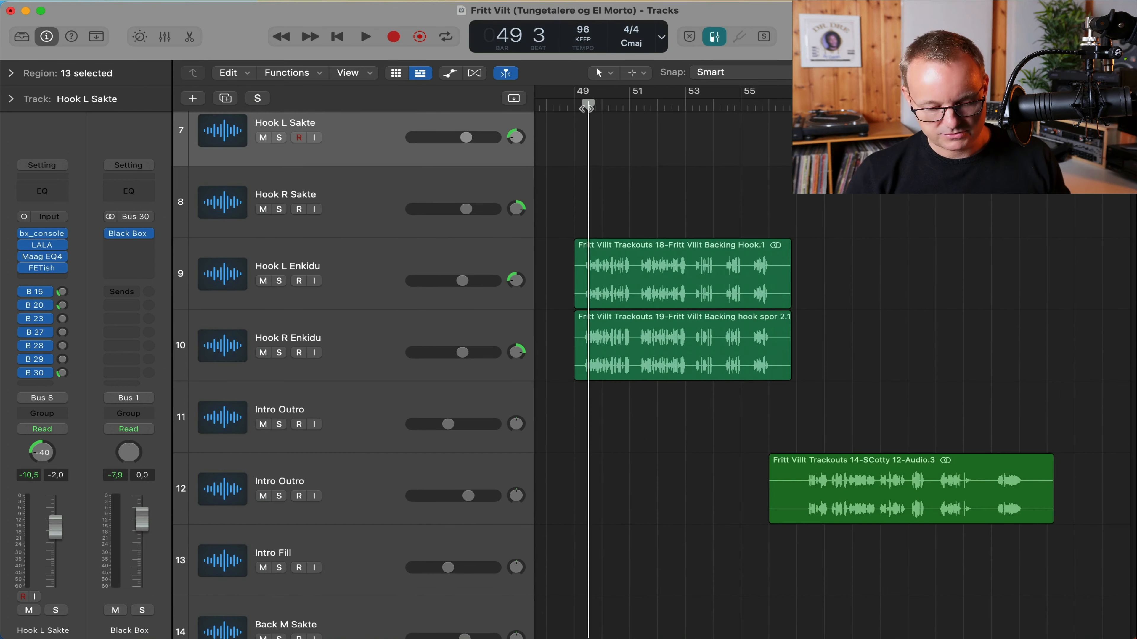
pyautogui.click(581, 107)
pyautogui.press('space')
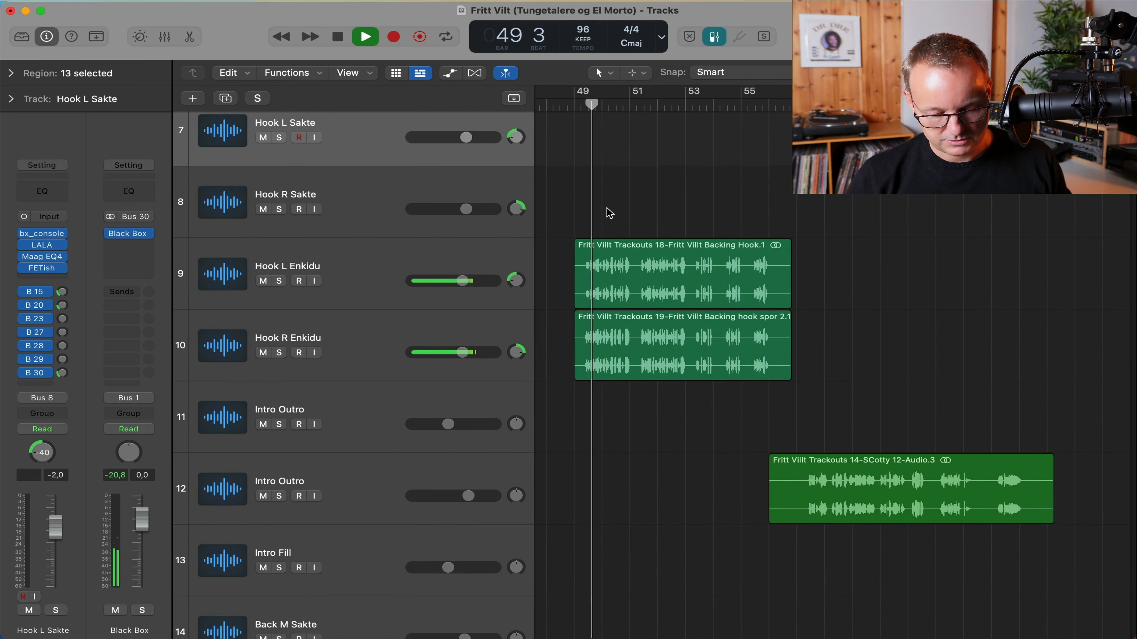
# Select the Hook L Enkidu track and stop playback.
pyautogui.click(400, 298)
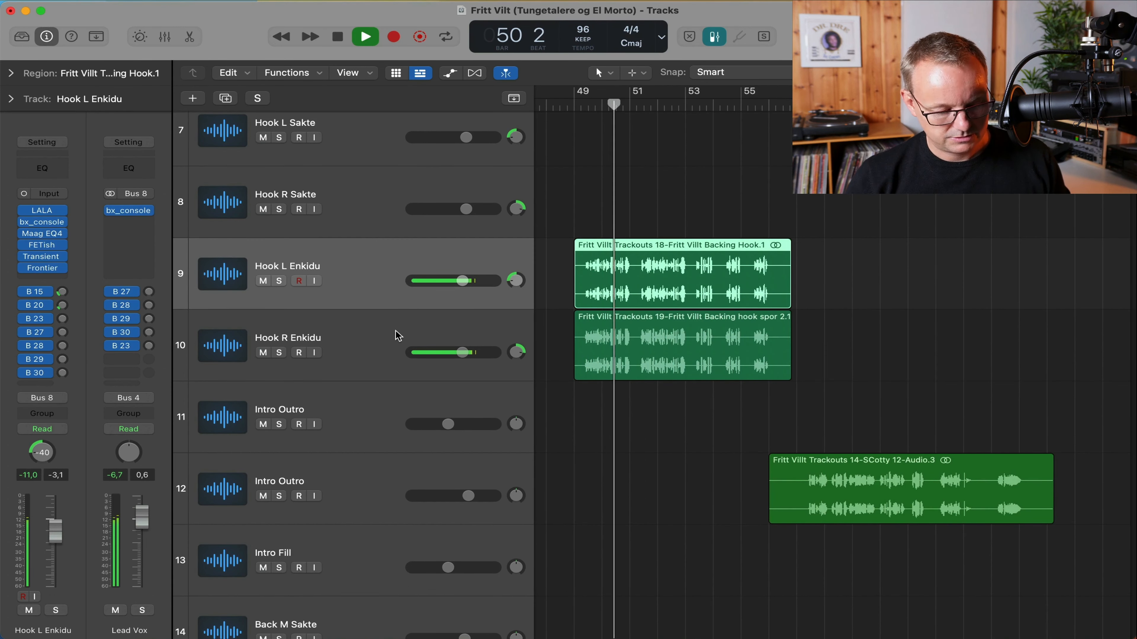
pyautogui.press('space')
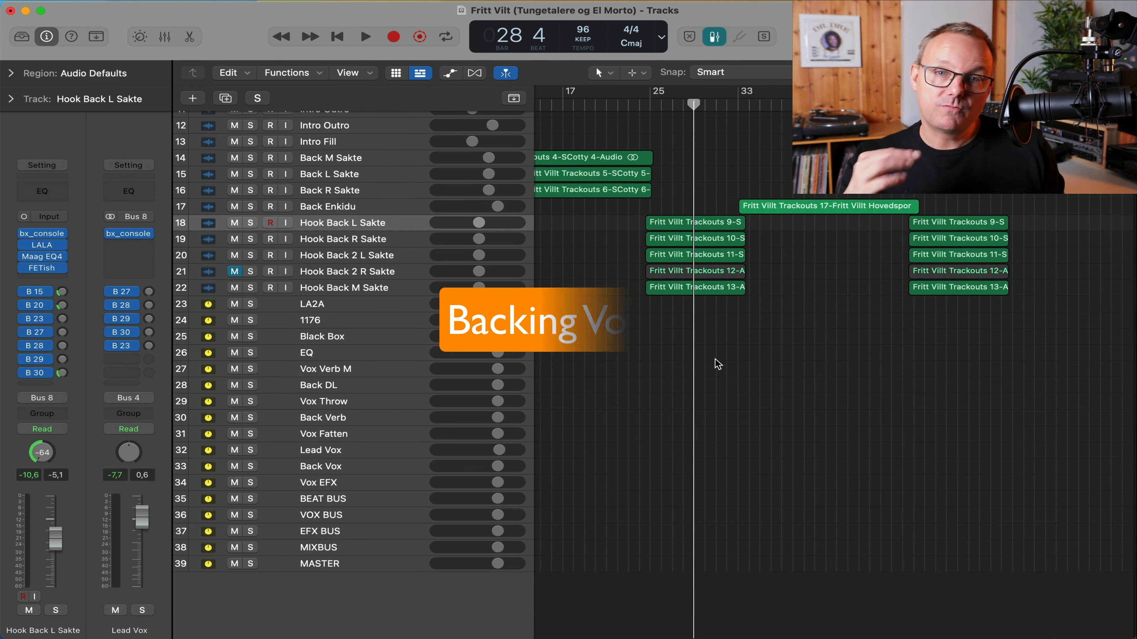
# Zoom in on the Back M Sakte region and play it from bar 13 to 15.
pyautogui.scroll(8, 715, 360)
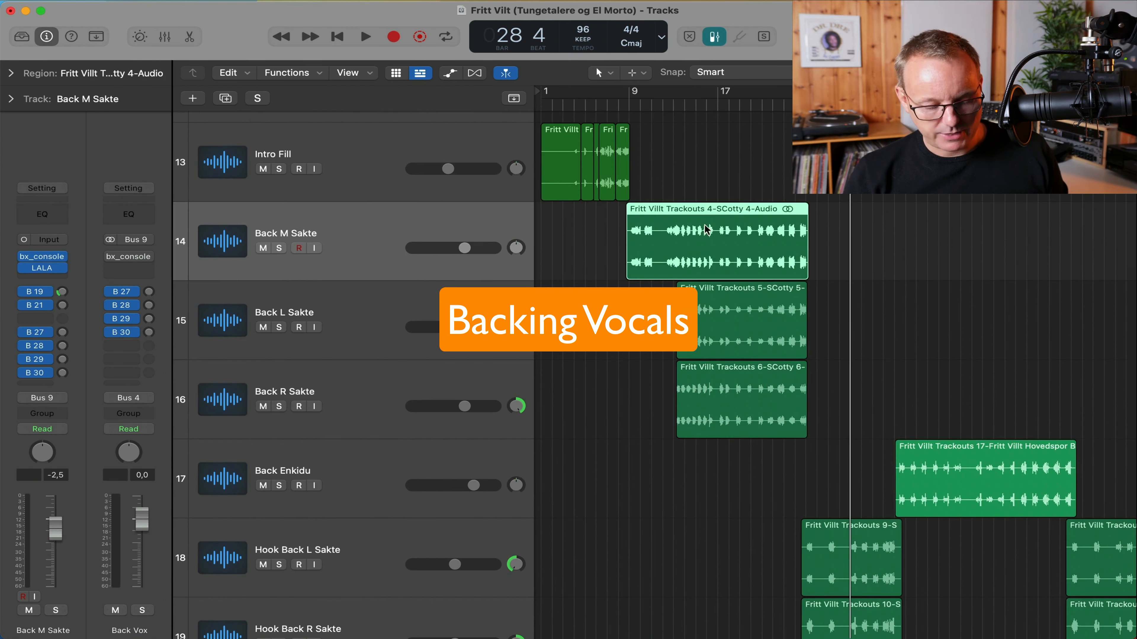
pyautogui.press('super+Right')
pyautogui.press('super+Right')
pyautogui.press('super+Right')
pyautogui.press('super+Right')
pyautogui.moveTo(743, 107); pyautogui.dragTo(703, 105)
pyautogui.press('space')
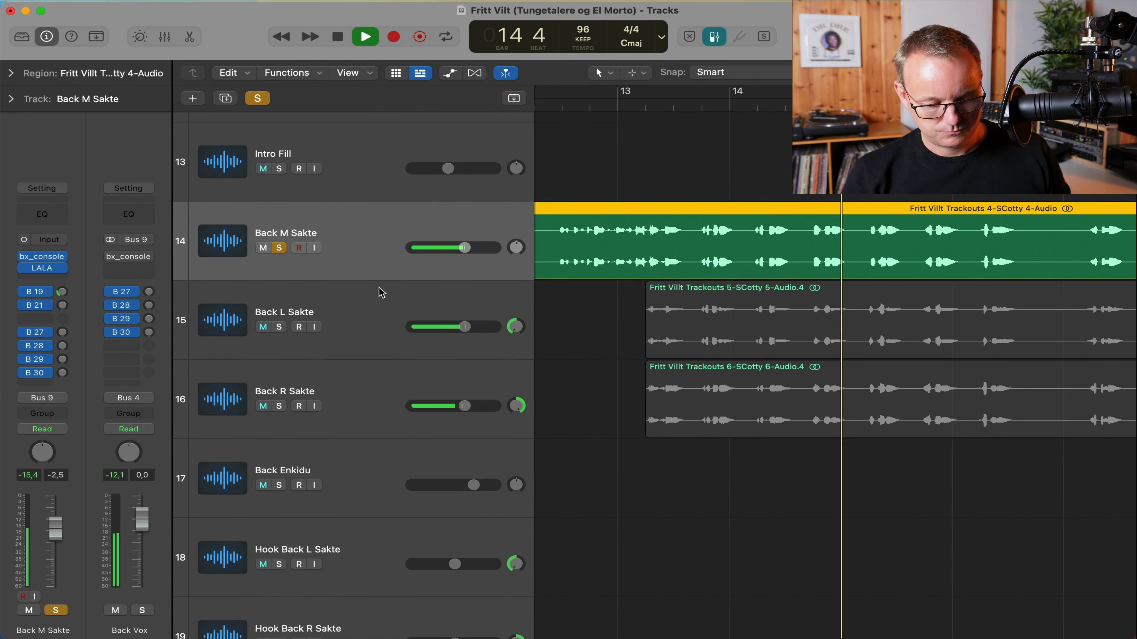
pyautogui.press('space')
# Check Back DL's EchoBoy Jr delay against its saved settings, then close it.
pyautogui.click(63, 293)
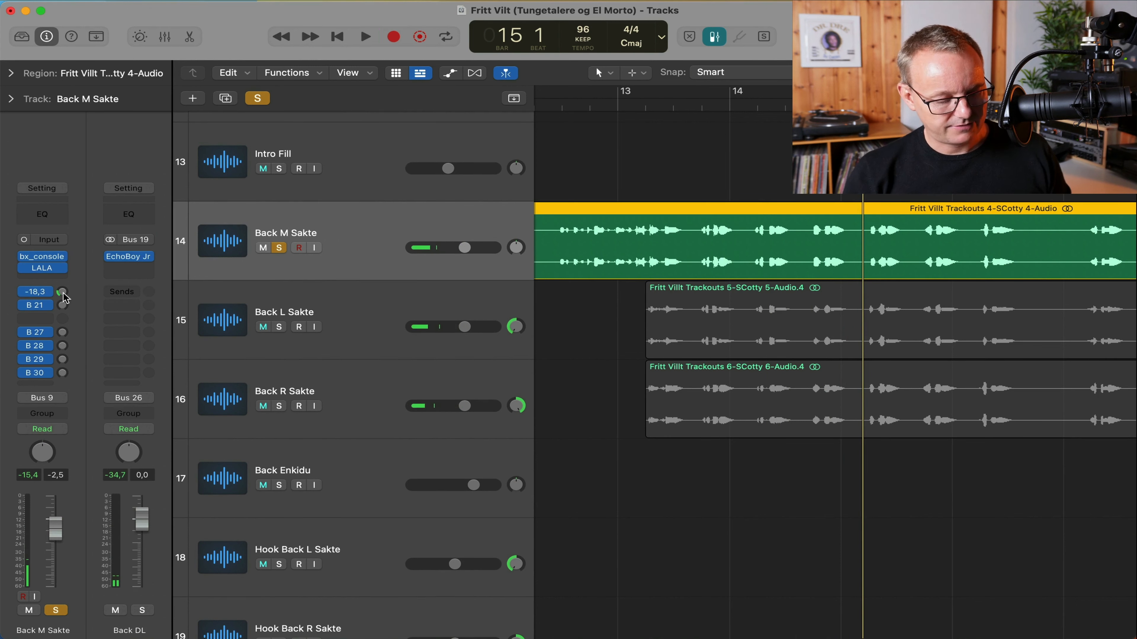
pyautogui.click(135, 257)
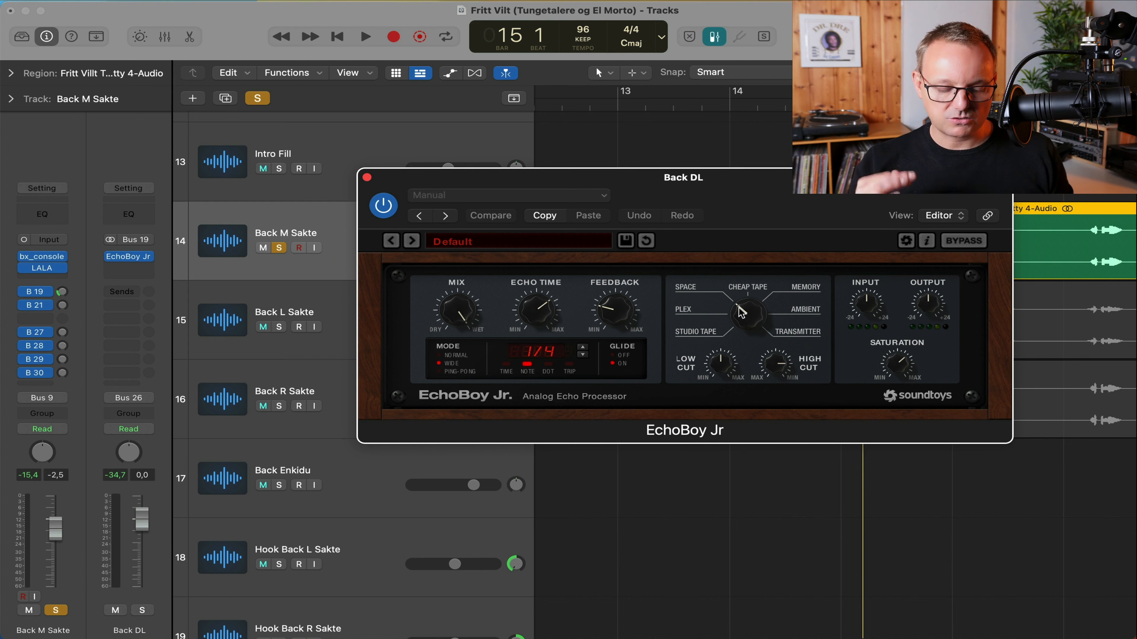
pyautogui.click(754, 316)
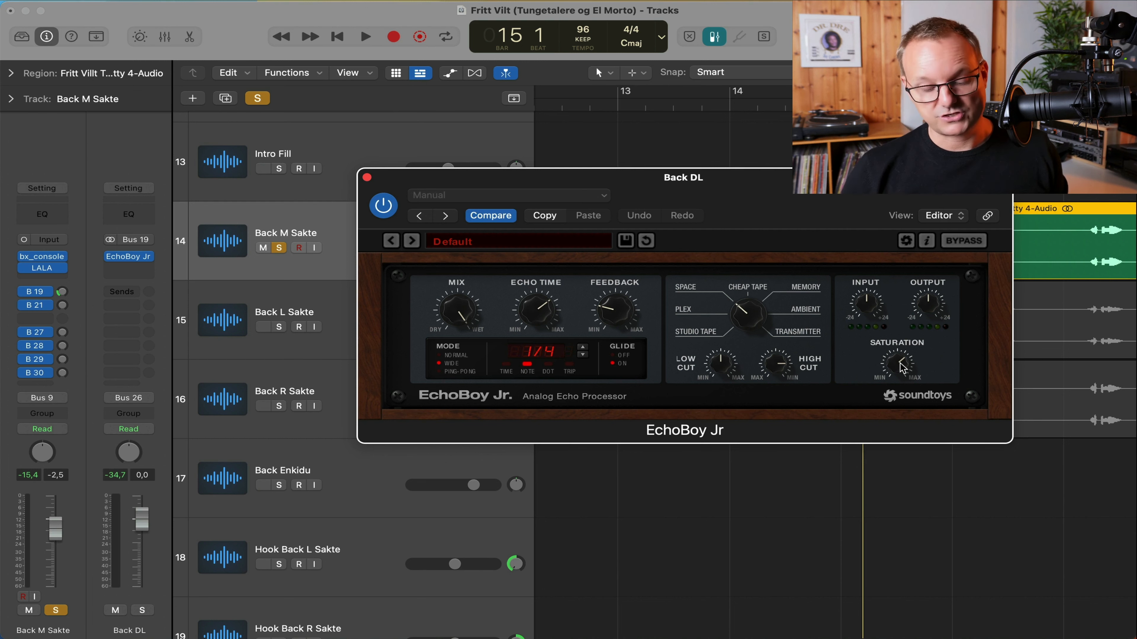
pyautogui.click(366, 177)
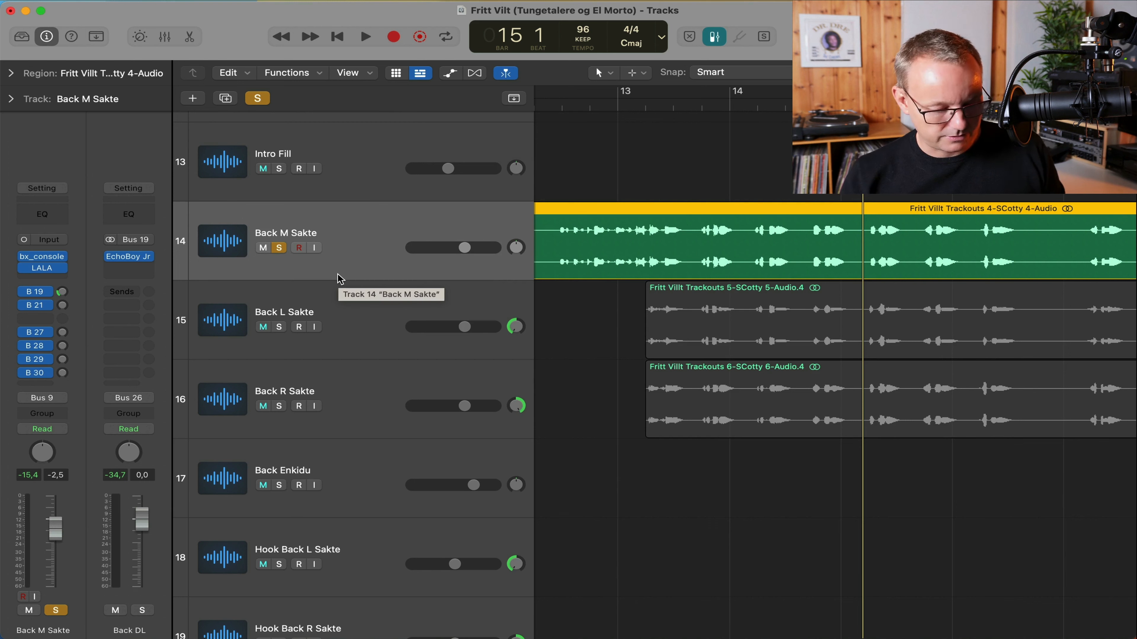
pyautogui.press('Down')
pyautogui.press('Down')
# Select Back L Sakte and open the Rev PLATE-140 reverb on the Back Verb bus.
pyautogui.click(380, 316)
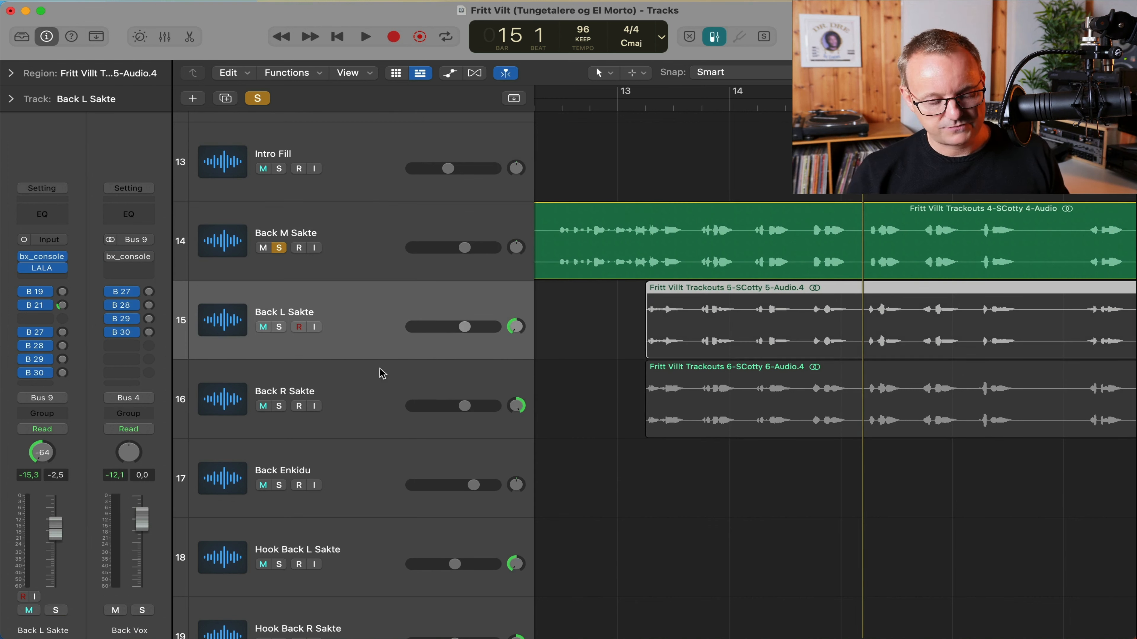
pyautogui.click(368, 379)
pyautogui.click(412, 311)
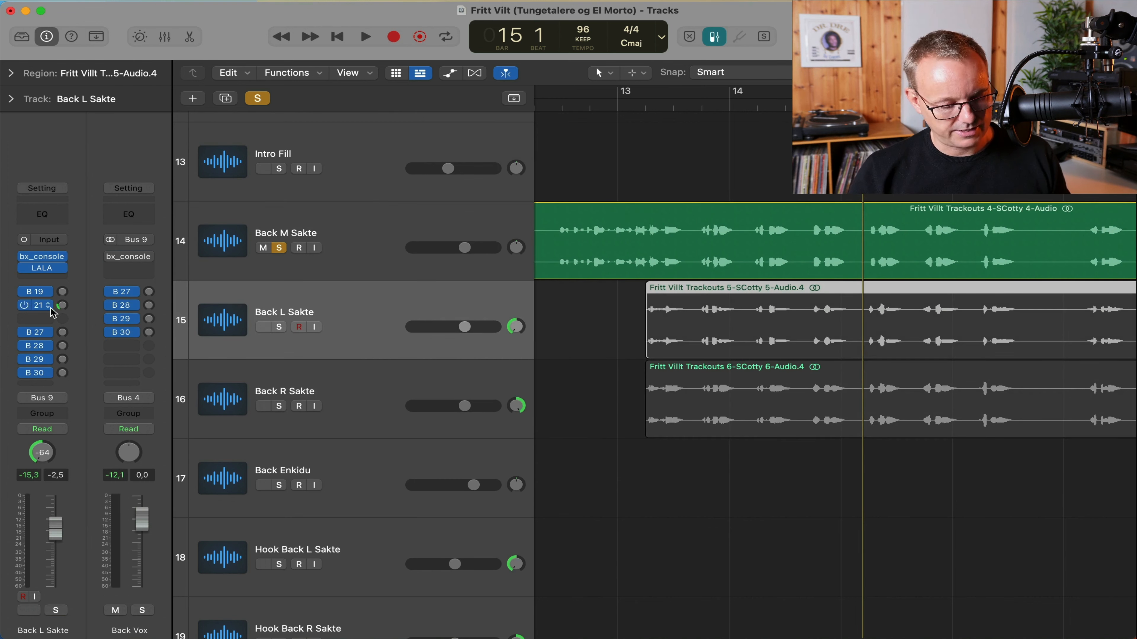
pyautogui.click(35, 305)
pyautogui.click(128, 256)
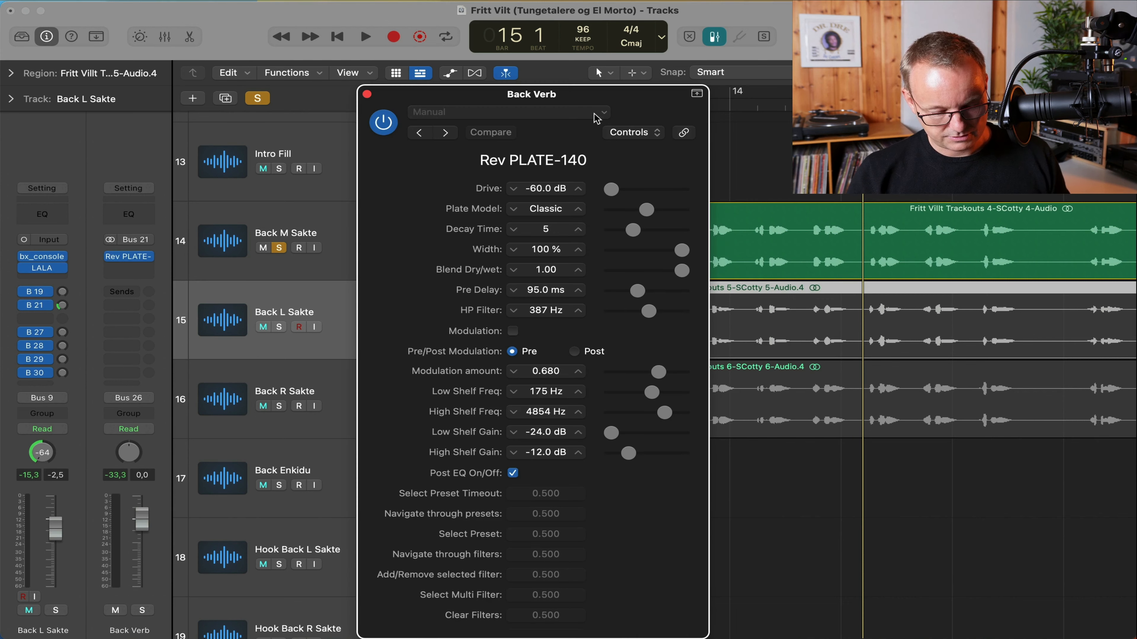
# Switch the reverb to its Editor view and expand the advanced lower panel.
pyautogui.click(658, 133)
pyautogui.click(658, 167)
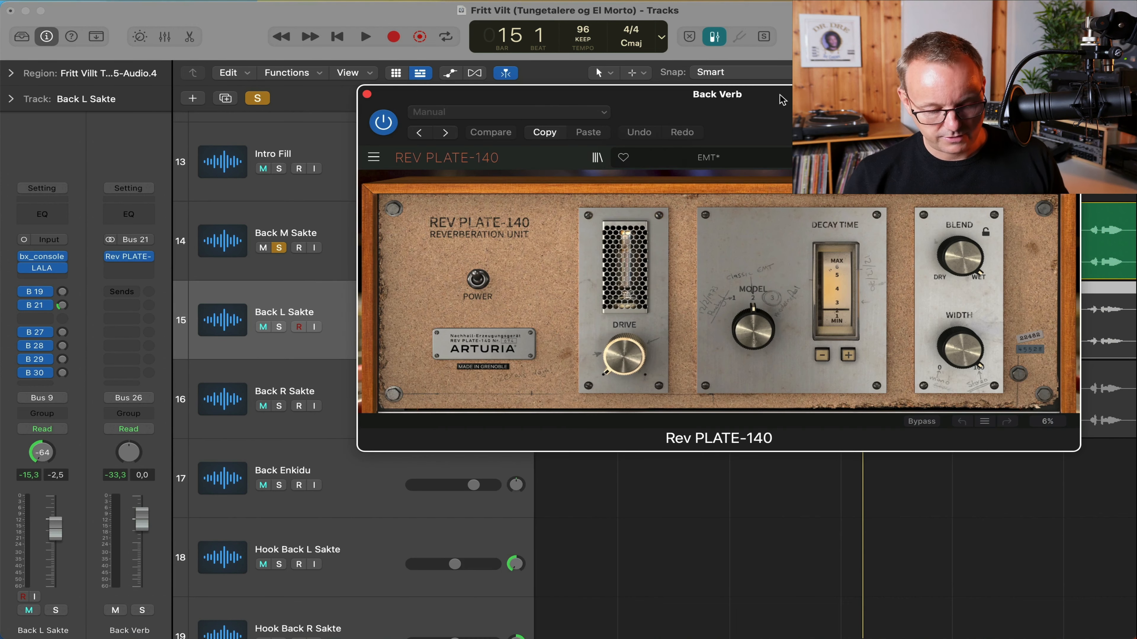
pyautogui.moveTo(782, 99); pyautogui.dragTo(684, 95)
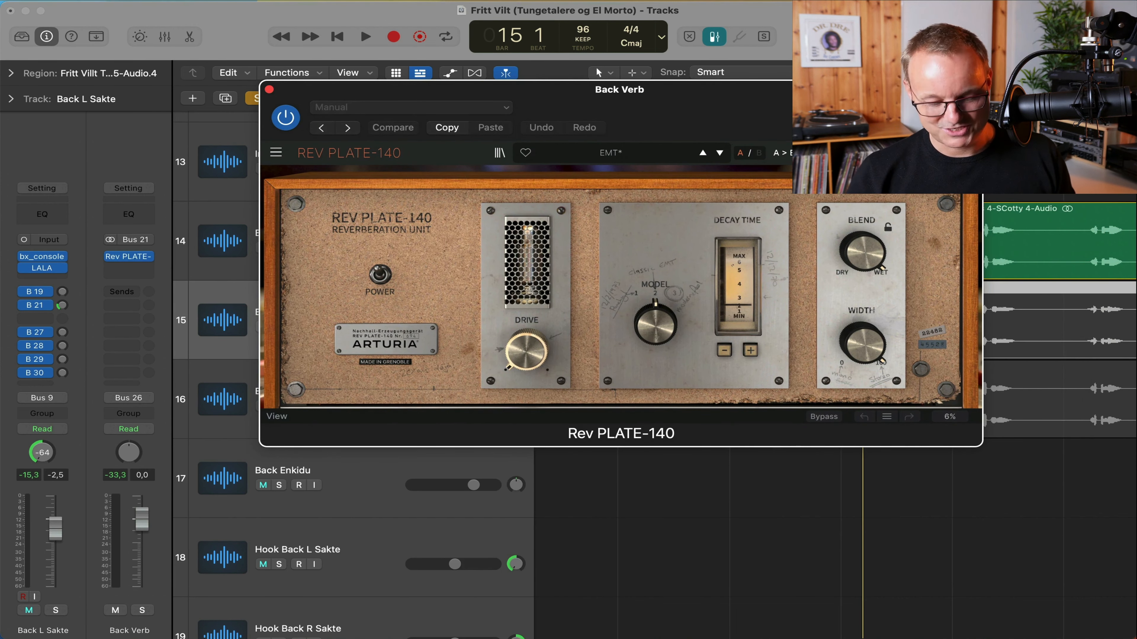
pyautogui.click(962, 152)
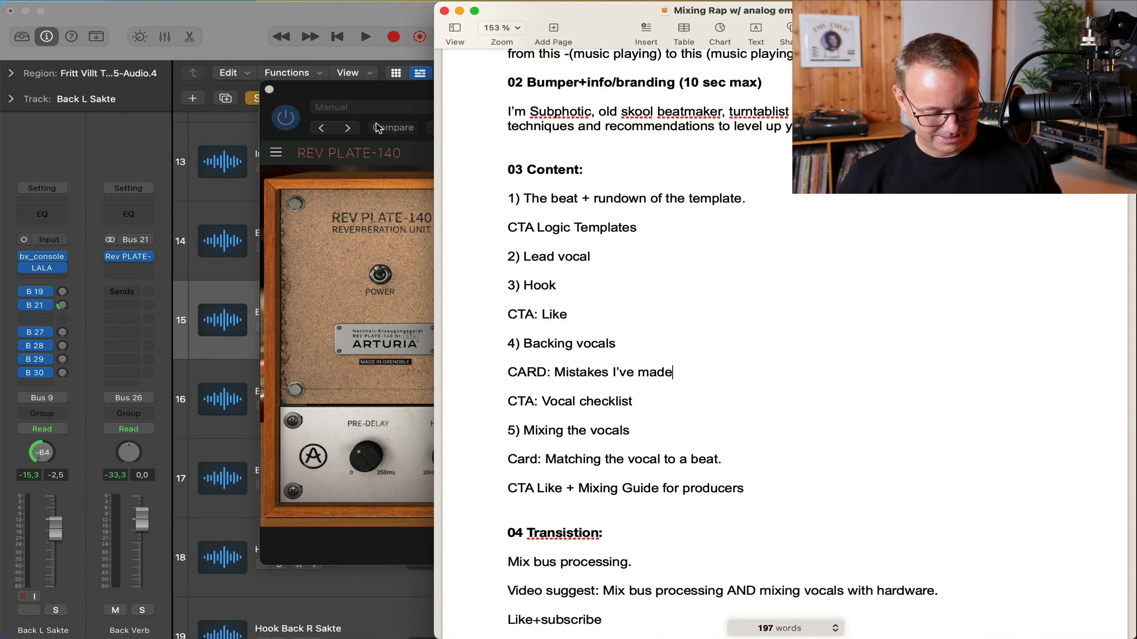
pyautogui.click(378, 127)
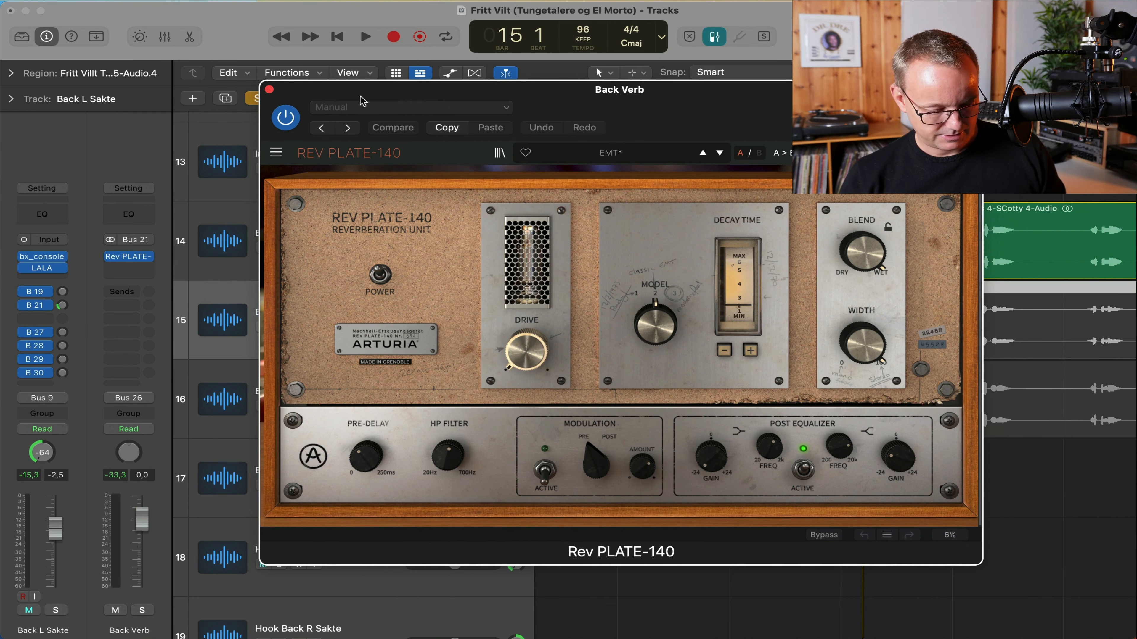
pyautogui.moveTo(363, 101); pyautogui.dragTo(687, 131)
pyautogui.click(356, 383)
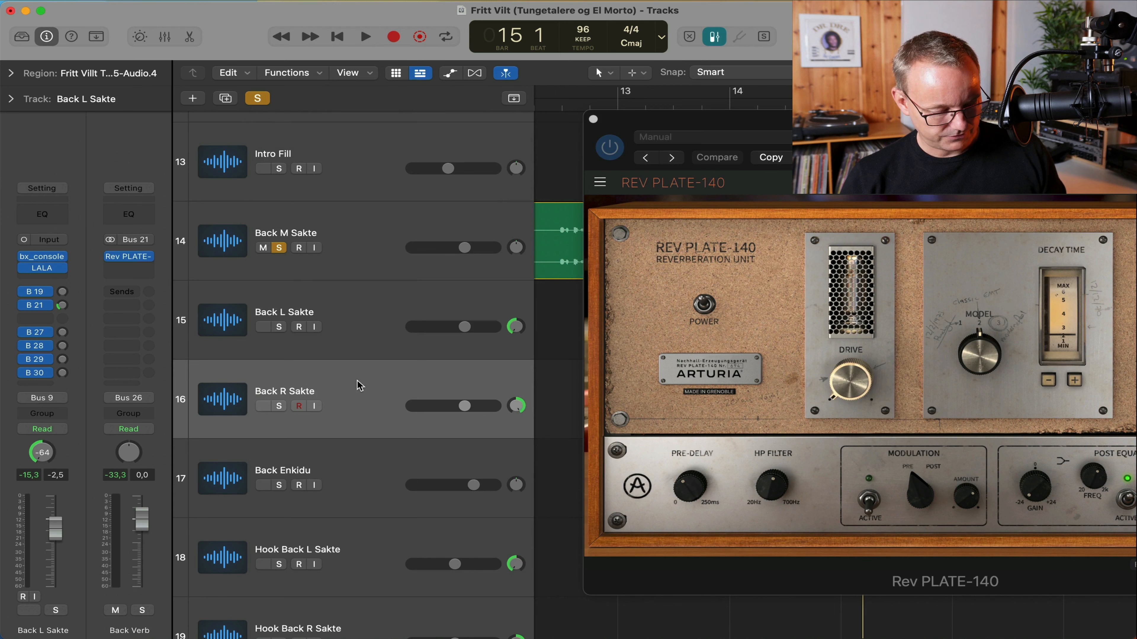
# Close the Rev PLATE-140 reverb and open bx_console SSL 9000 J on Back R Sakte.
pyautogui.click(62, 305)
pyautogui.click(128, 256)
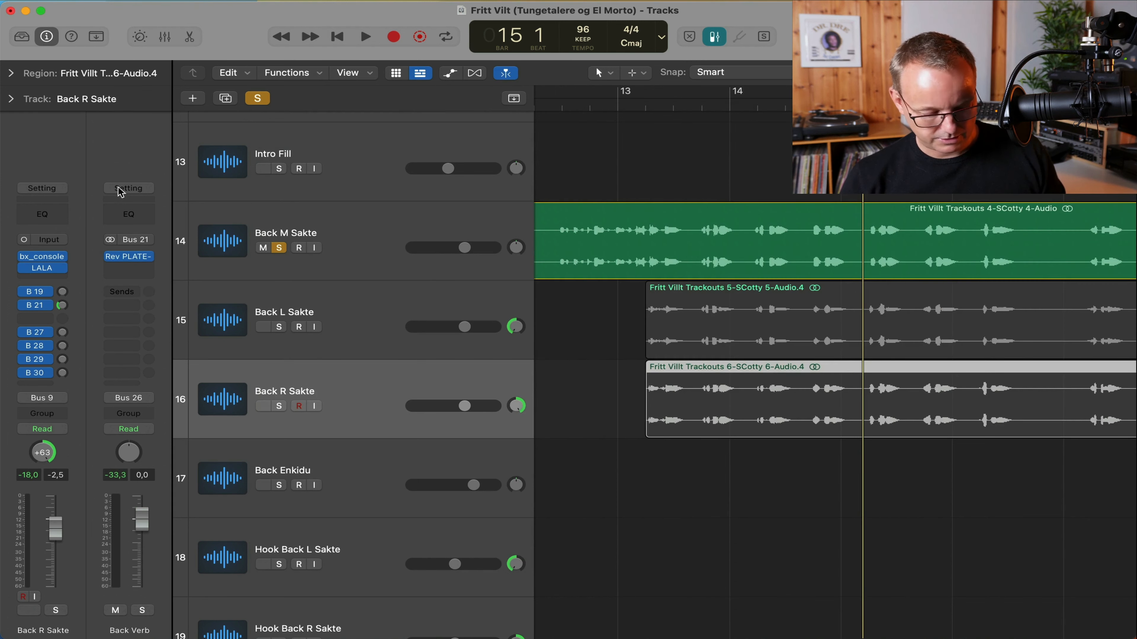
pyautogui.scroll(-2, 660, 291)
pyautogui.click(379, 352)
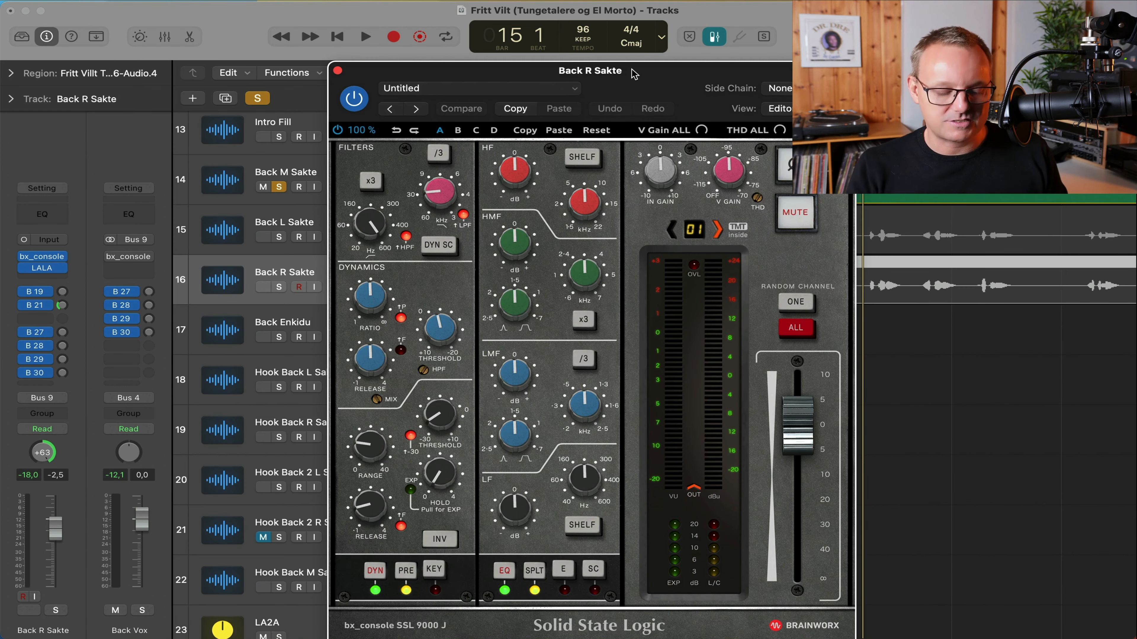
pyautogui.moveTo(634, 73); pyautogui.dragTo(611, 16)
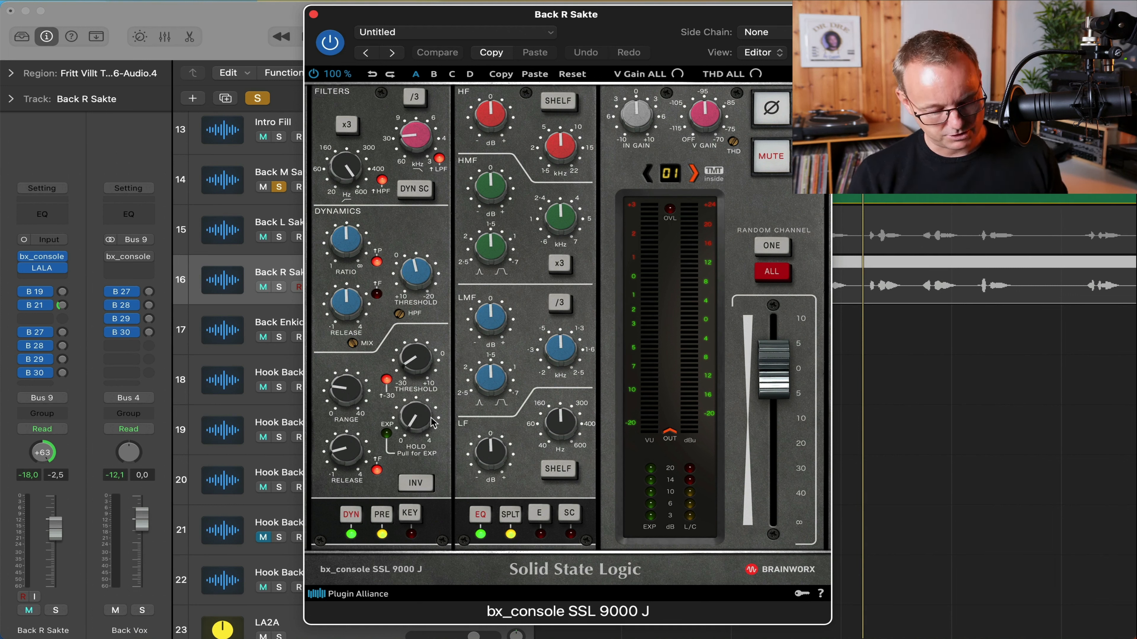
# Play the song with Back L and Back R Sakte soloed.
pyautogui.press('space')
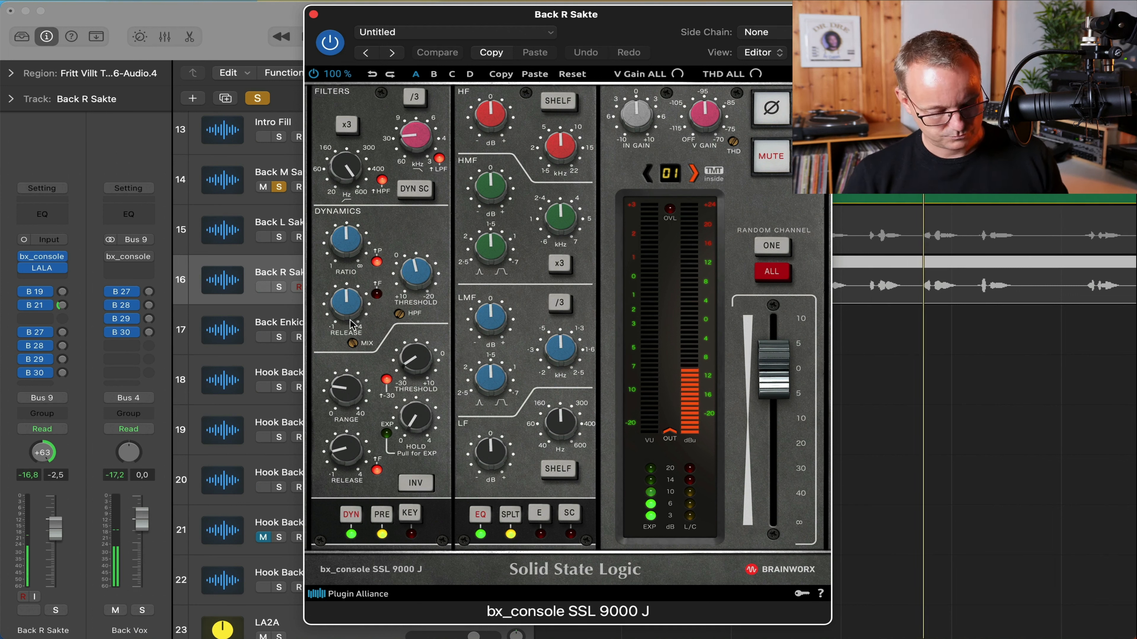
pyautogui.click(278, 238)
pyautogui.click(278, 287)
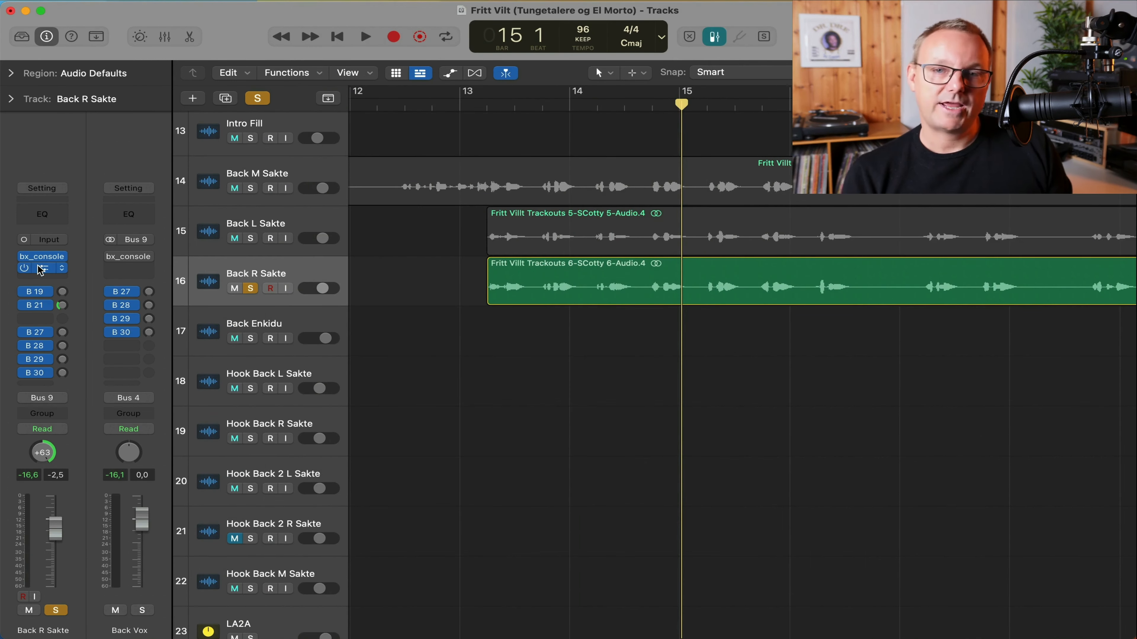
# Check and close Back R Sakte's LALA compressor, then shrink track rows to fit every track.
pyautogui.click(41, 268)
pyautogui.moveTo(757, 167); pyautogui.dragTo(461, 73)
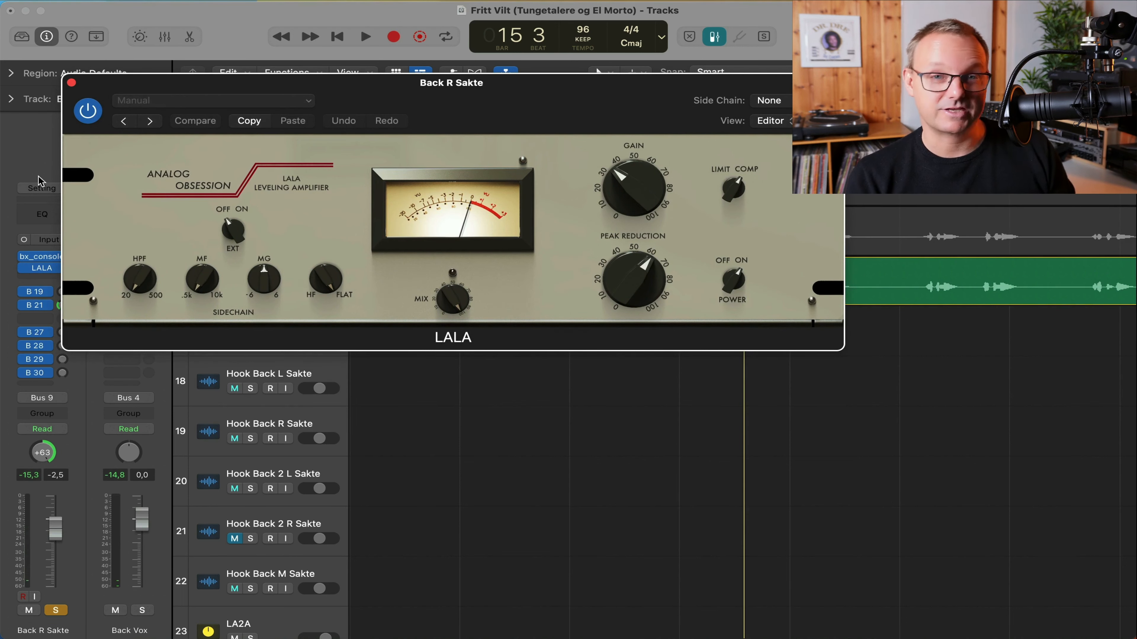
pyautogui.click(72, 82)
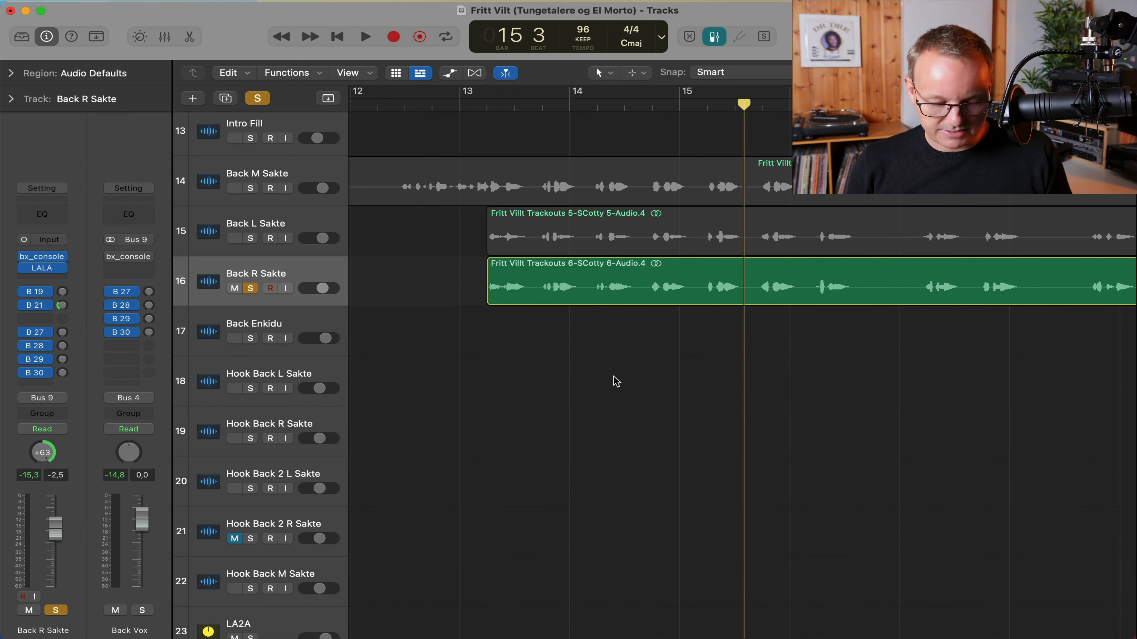
pyautogui.keyDown('ctrl'); pyautogui.keyDown('alt'); pyautogui.click(619, 373); pyautogui.keyUp('alt'); pyautogui.keyUp('ctrl')
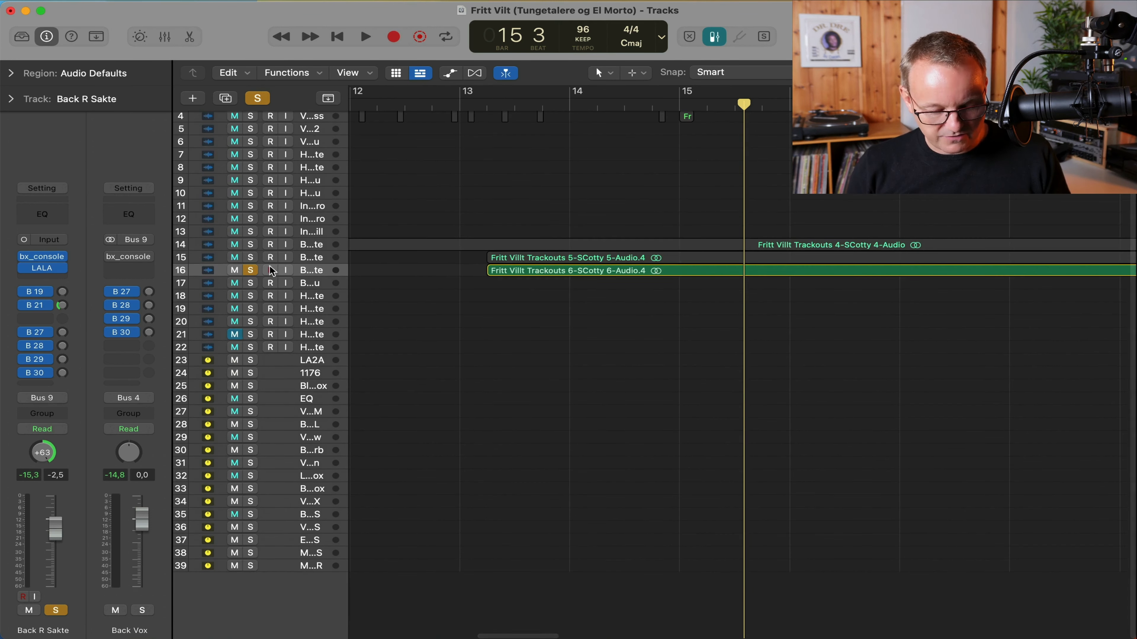
# Unsolo Back R Sakte, zoom out to the whole arrangement, and show the Mixer.
pyautogui.click(251, 271)
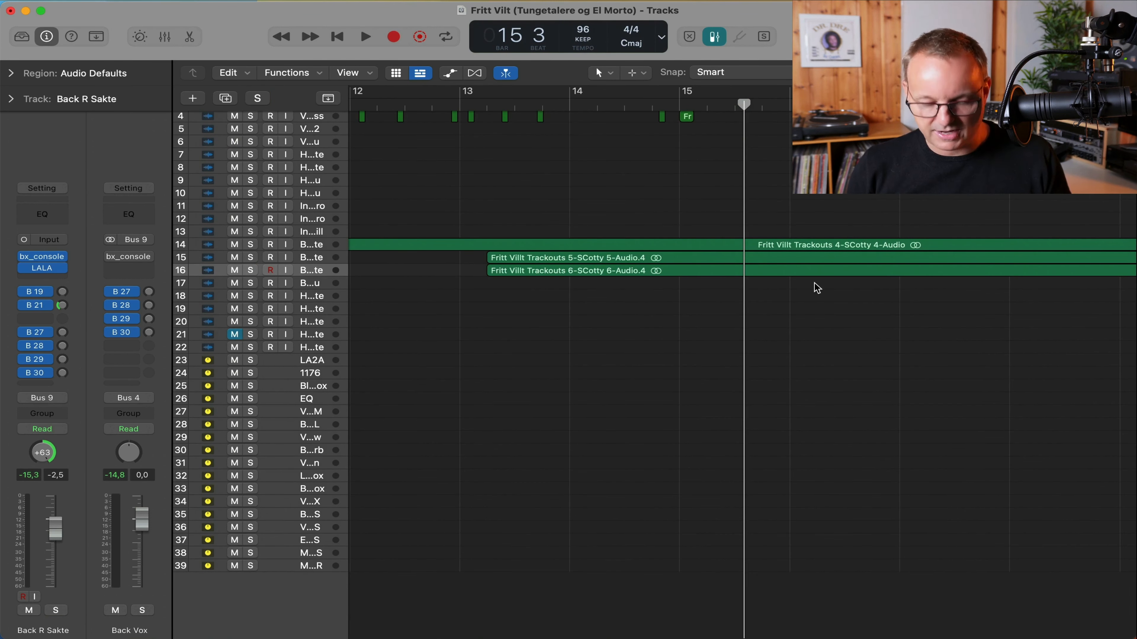
pyautogui.press('super+Up')
pyautogui.press('super+Up')
pyautogui.press('super+Down')
pyautogui.press('super+Down')
pyautogui.press('super+Down')
pyautogui.press('super+Down')
pyautogui.press('super+Down')
pyautogui.press('super+Left')
pyautogui.press('super+Left')
pyautogui.press('super+Left')
pyautogui.press('super+Left')
pyautogui.press('super+Left')
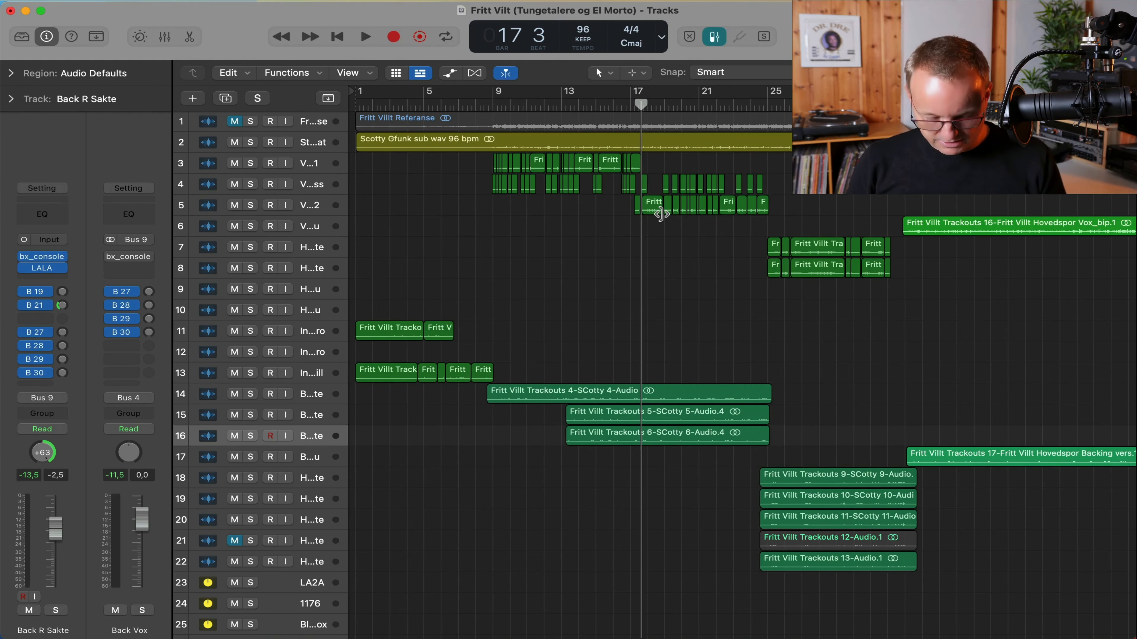
pyautogui.press('x')
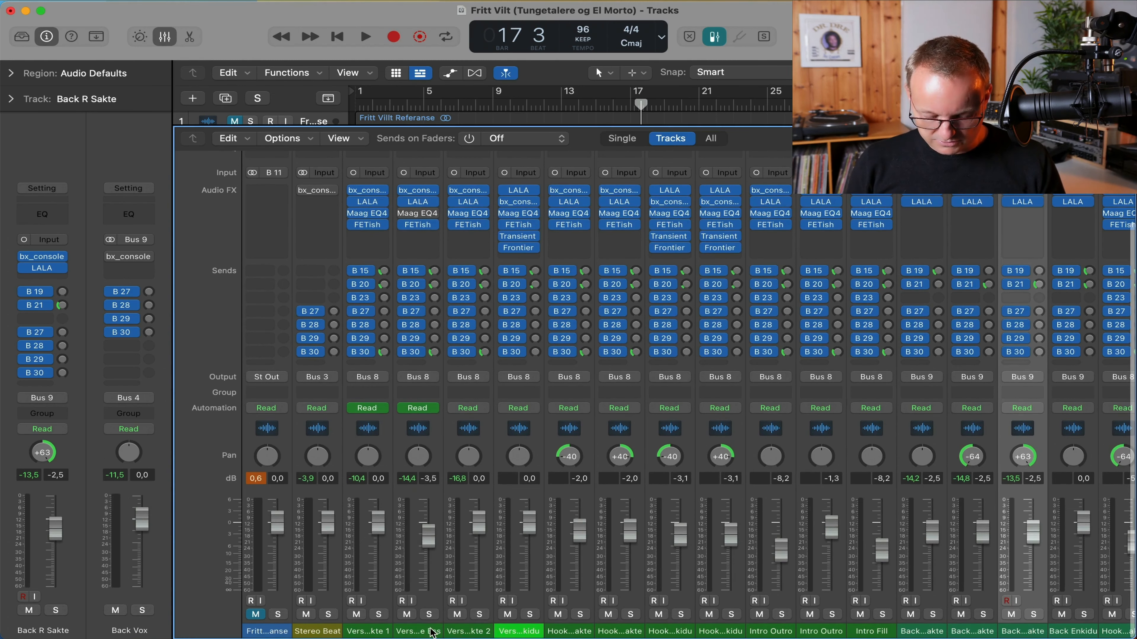
# Select Verse Sakte Ess, the three Hook channels and Intro Outro, then scroll right to MIXBUS.
pyautogui.click(419, 632)
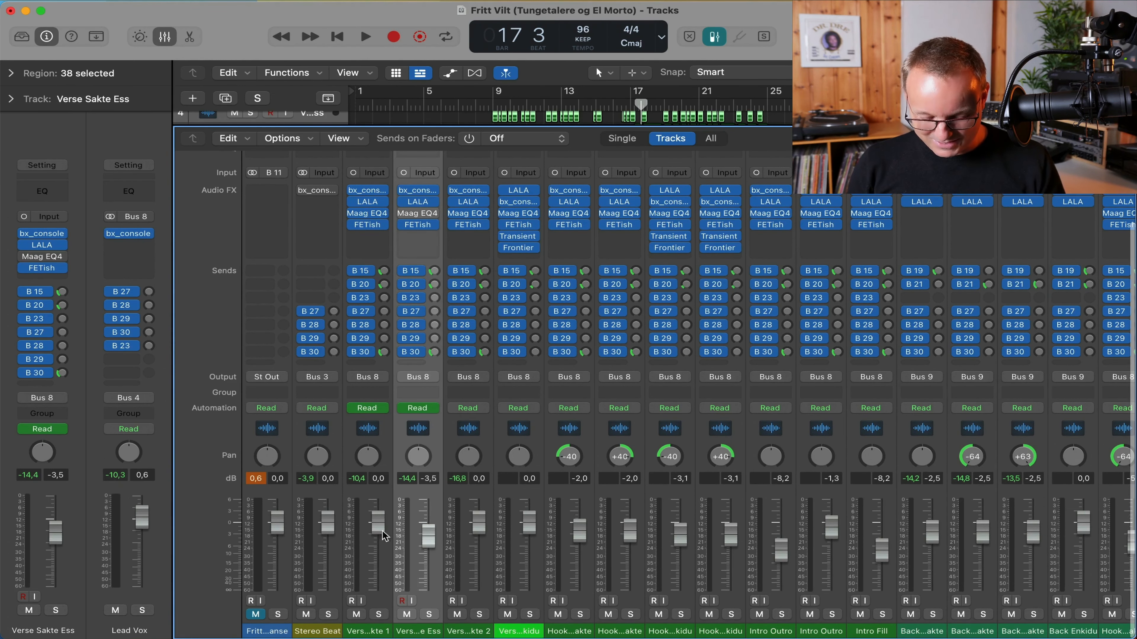
pyautogui.moveTo(578, 631); pyautogui.dragTo(654, 633)
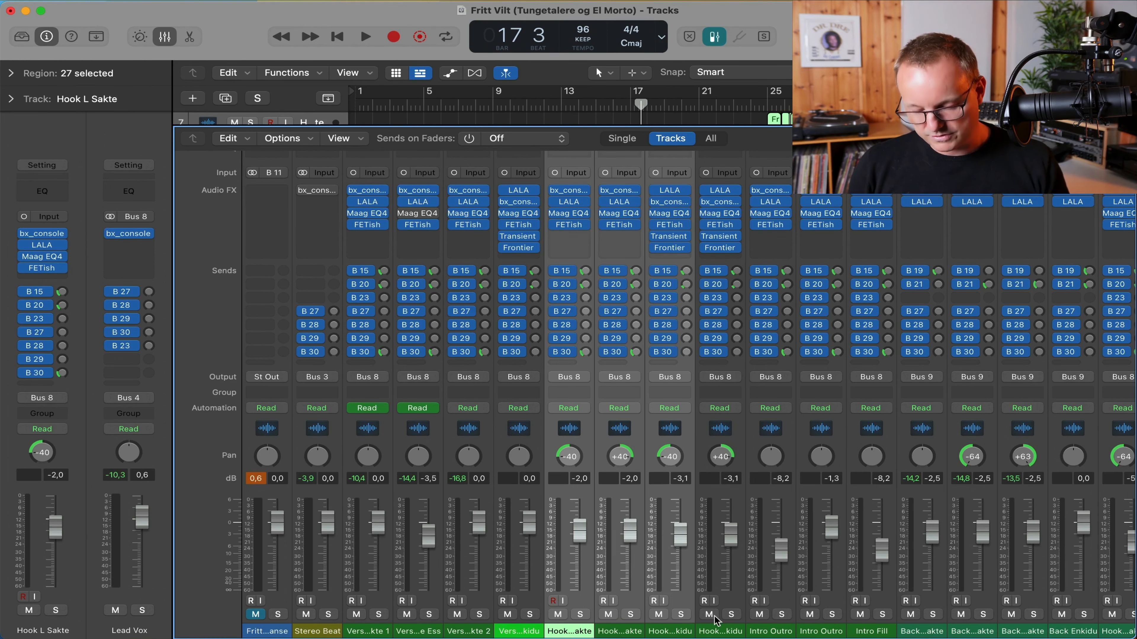
pyautogui.click(778, 627)
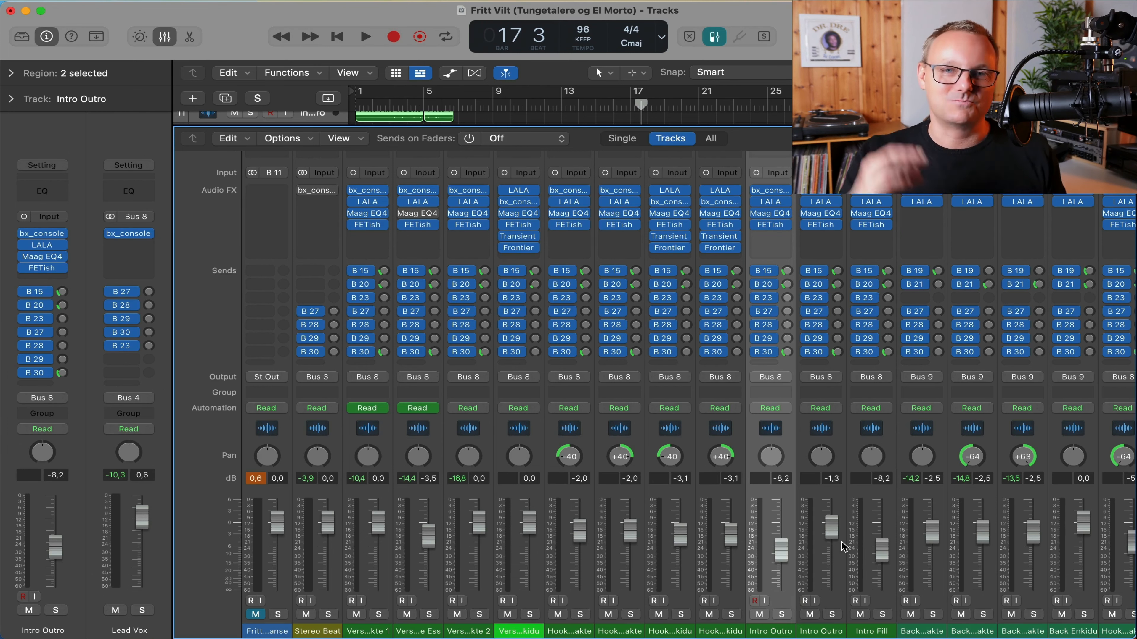
pyautogui.hscroll(3, 844, 547)
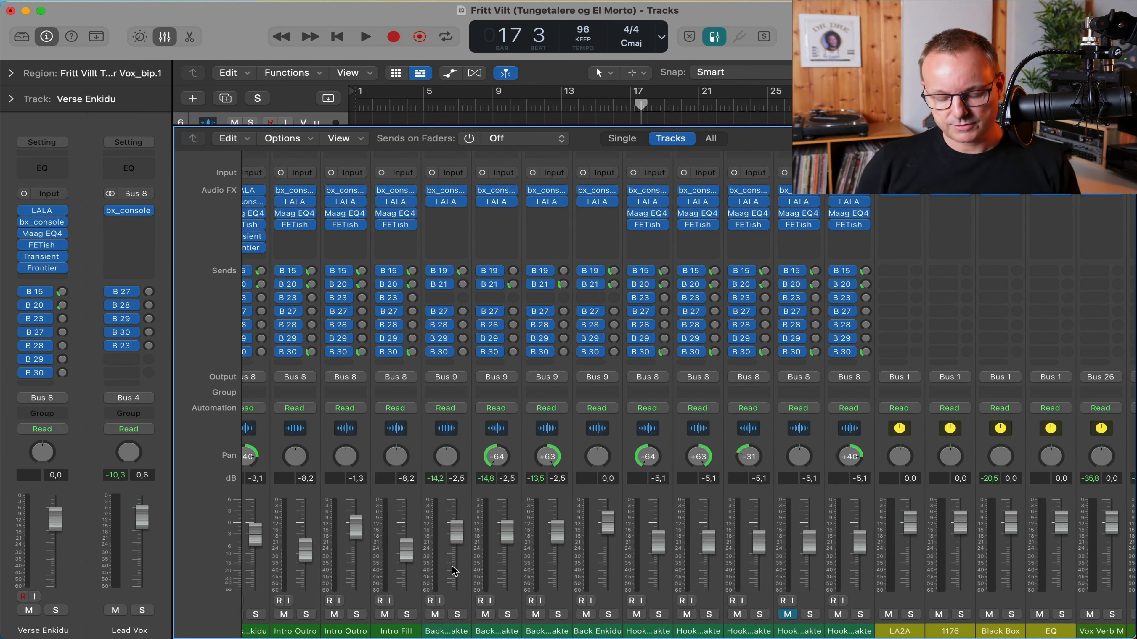
pyautogui.hscroll(2, 454, 571)
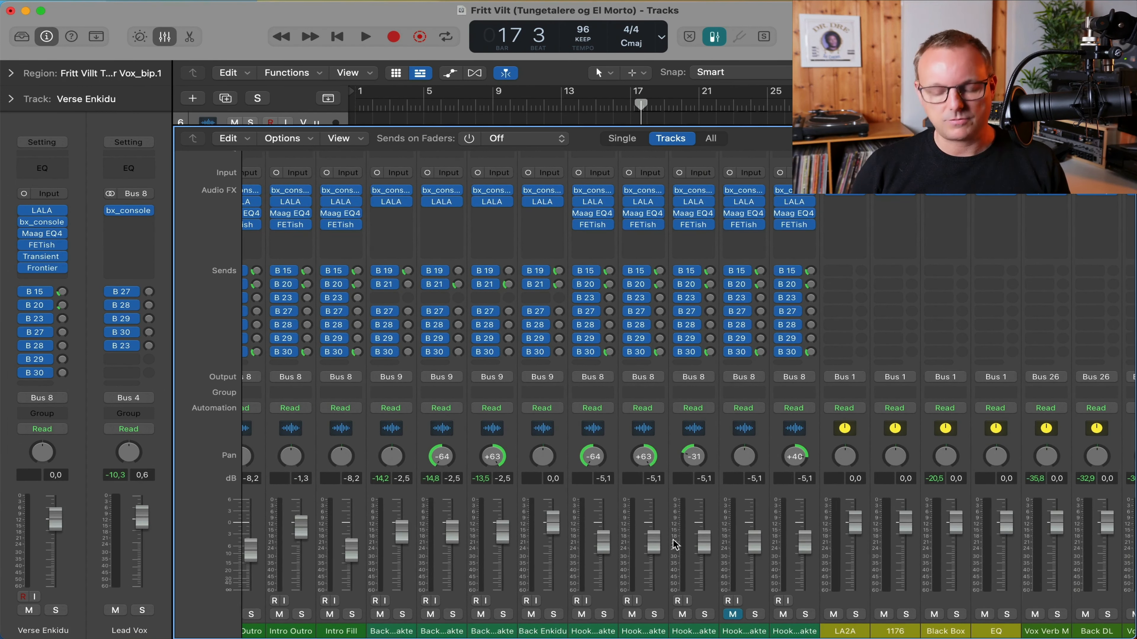
pyautogui.hscroll(2, 675, 545)
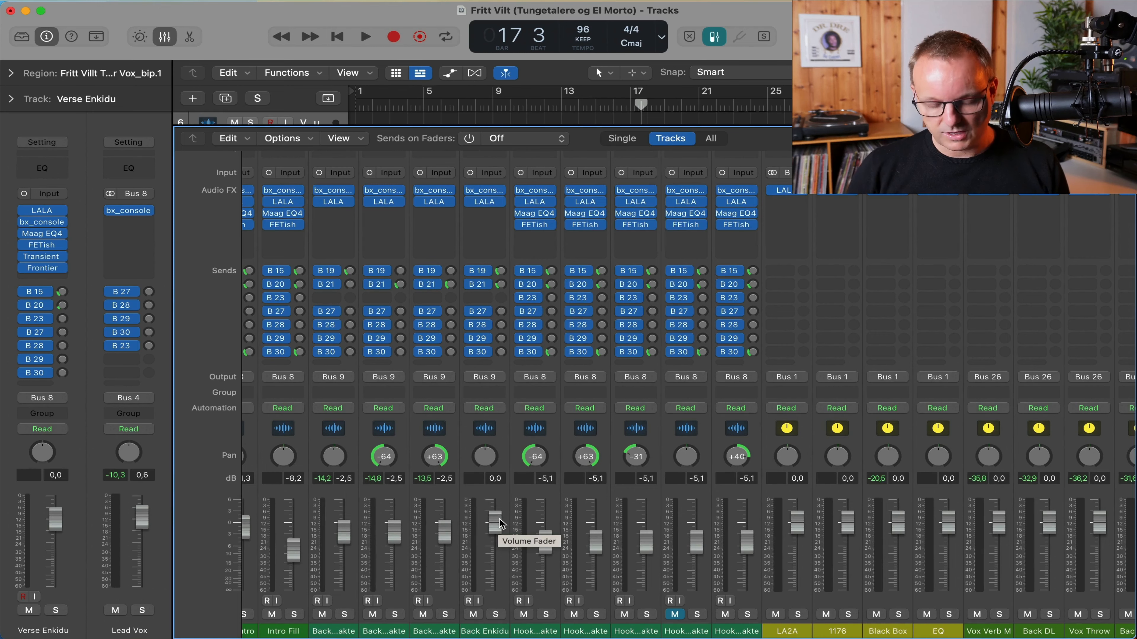
pyautogui.hscroll(5, 501, 523)
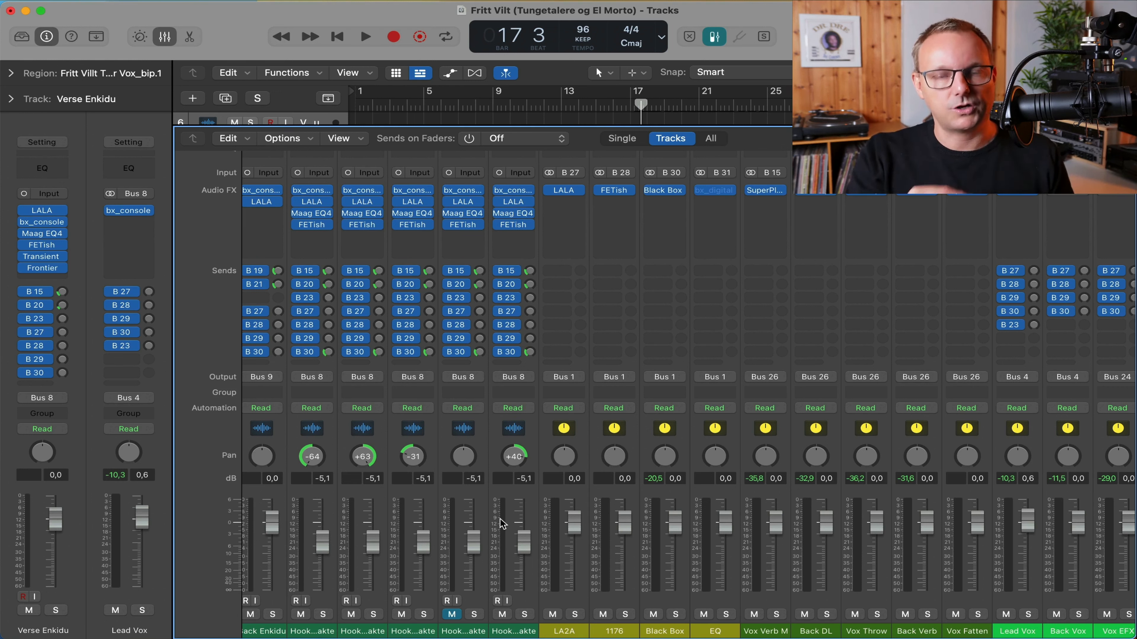
pyautogui.hscroll(10, 501, 524)
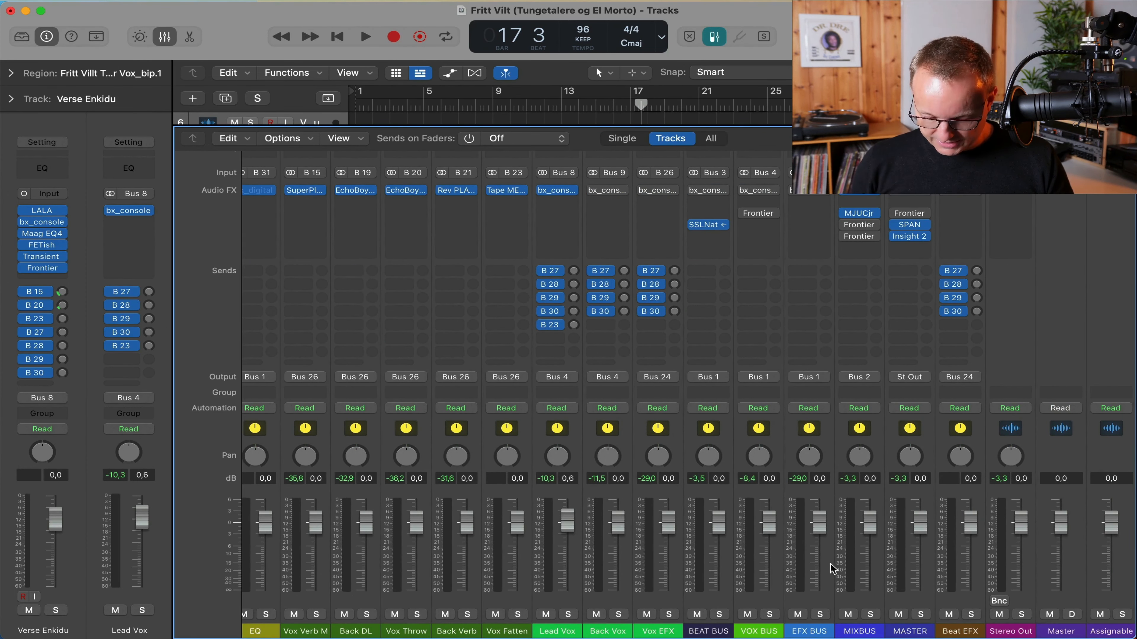
pyautogui.click(881, 457)
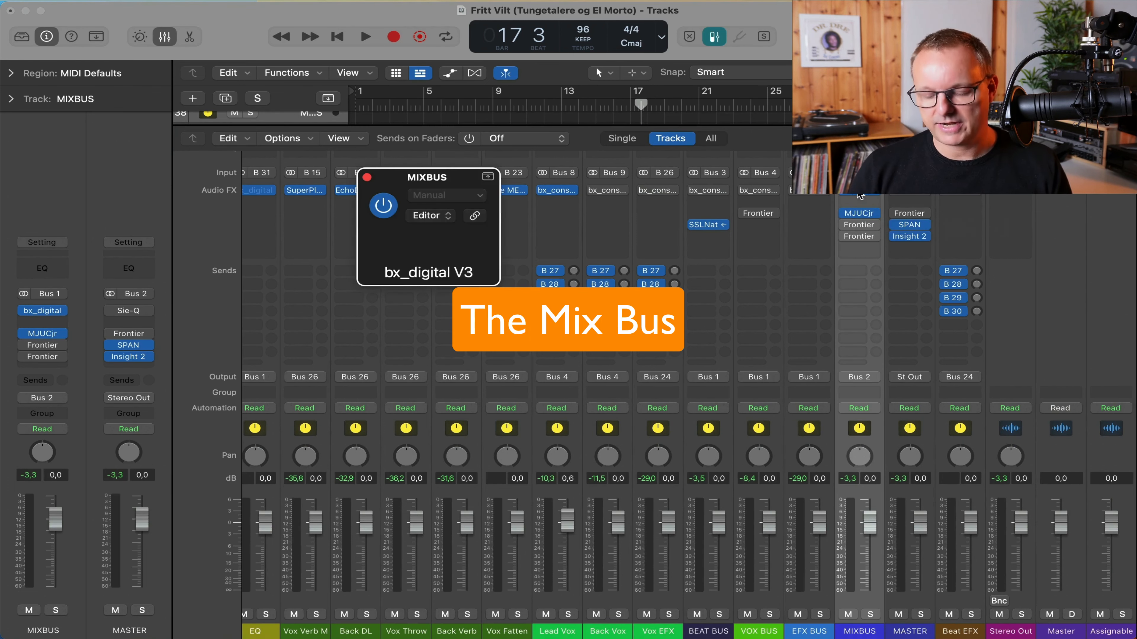
pyautogui.click(861, 214)
pyautogui.moveTo(860, 196); pyautogui.dragTo(620, 18)
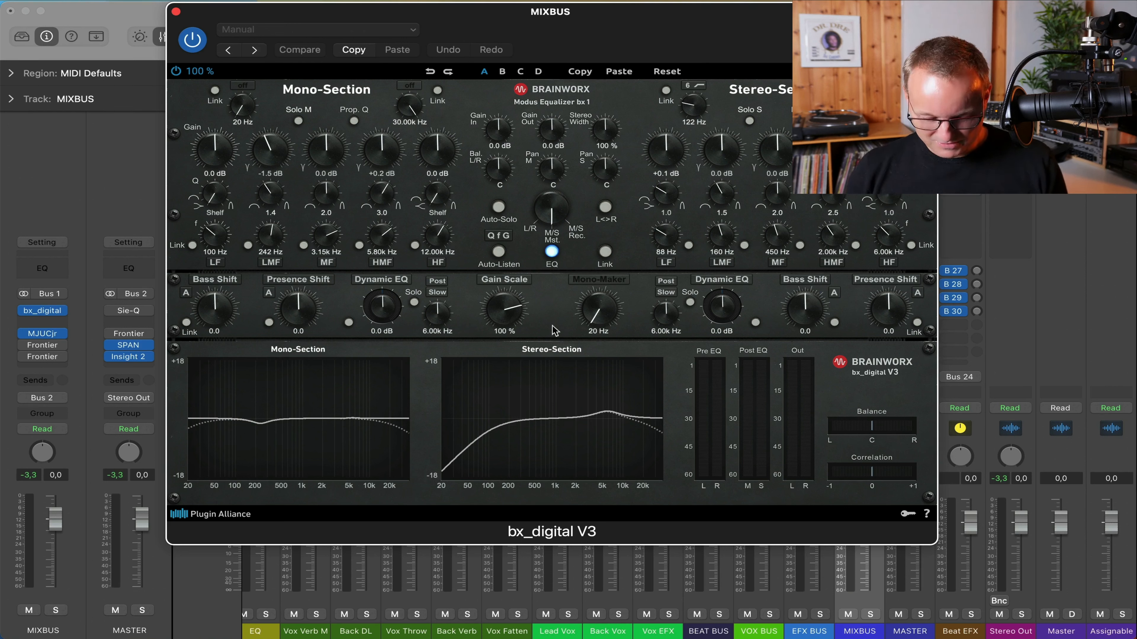
pyautogui.click(593, 279)
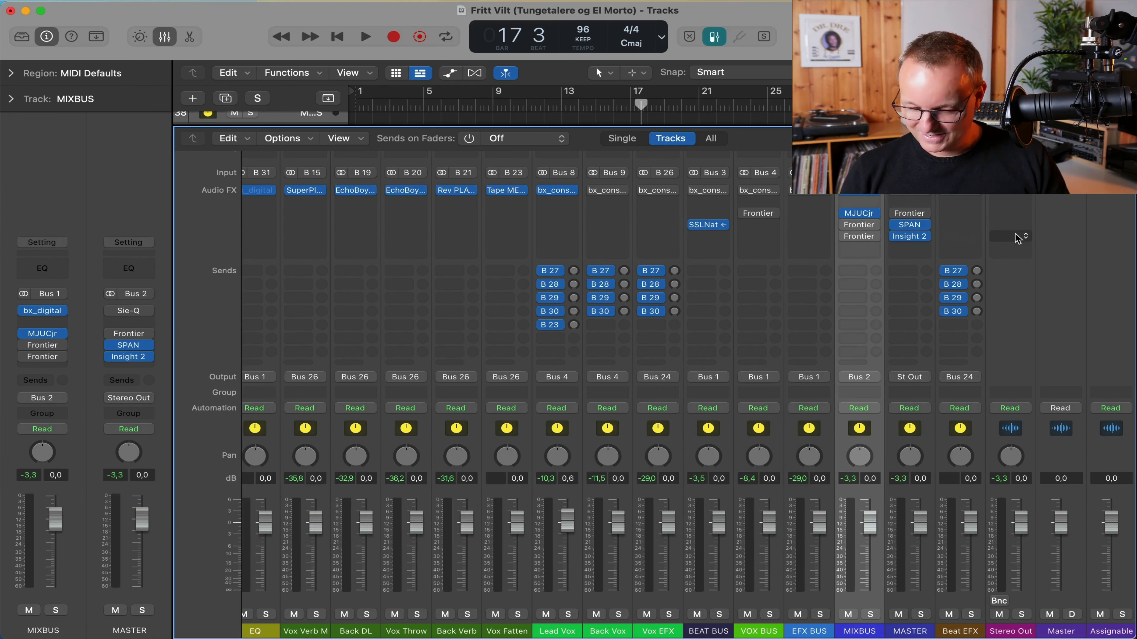
pyautogui.click(176, 11)
pyautogui.click(859, 218)
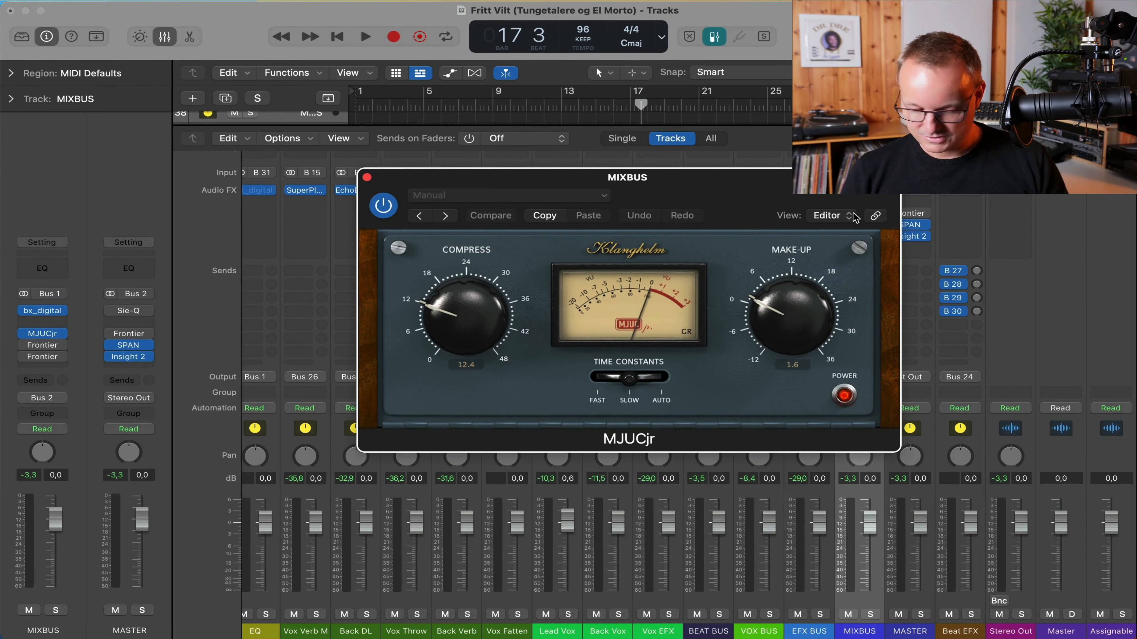
pyautogui.press('space')
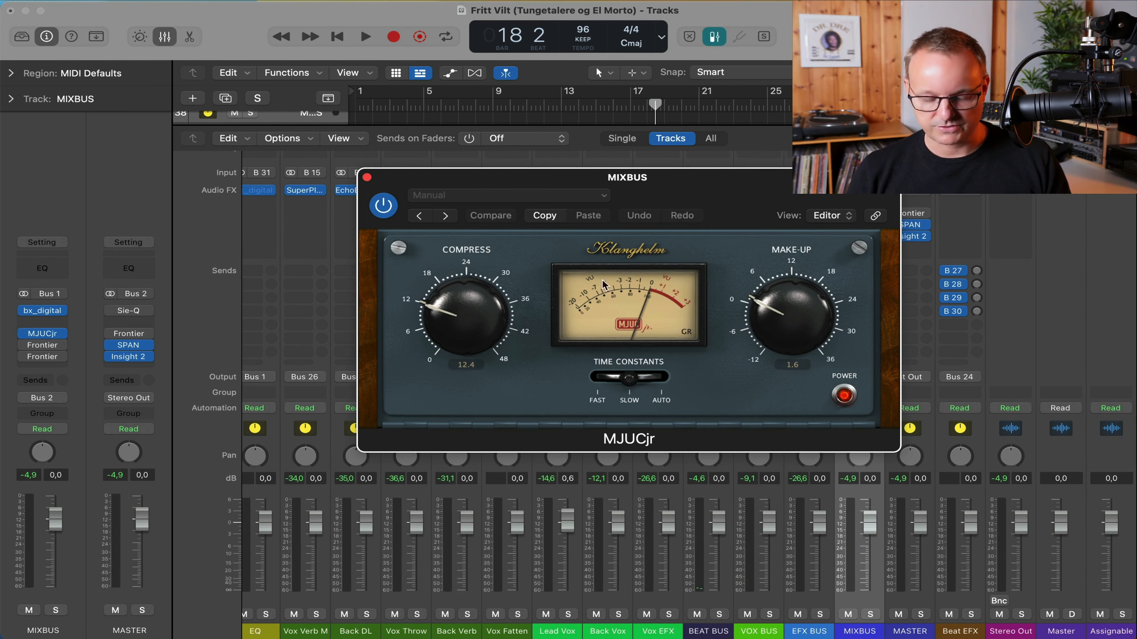
pyautogui.click(368, 179)
pyautogui.moveTo(865, 228)
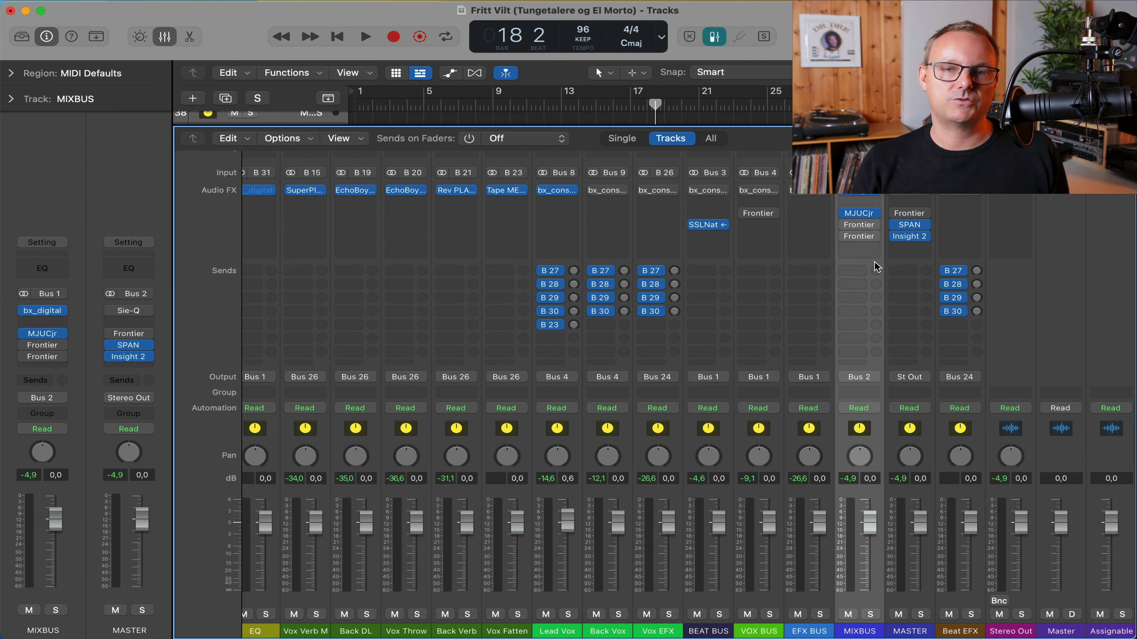
# Open the Insight 2 loudness meter and SPAN analyser on the MASTER channel.
pyautogui.scroll(3, 877, 267)
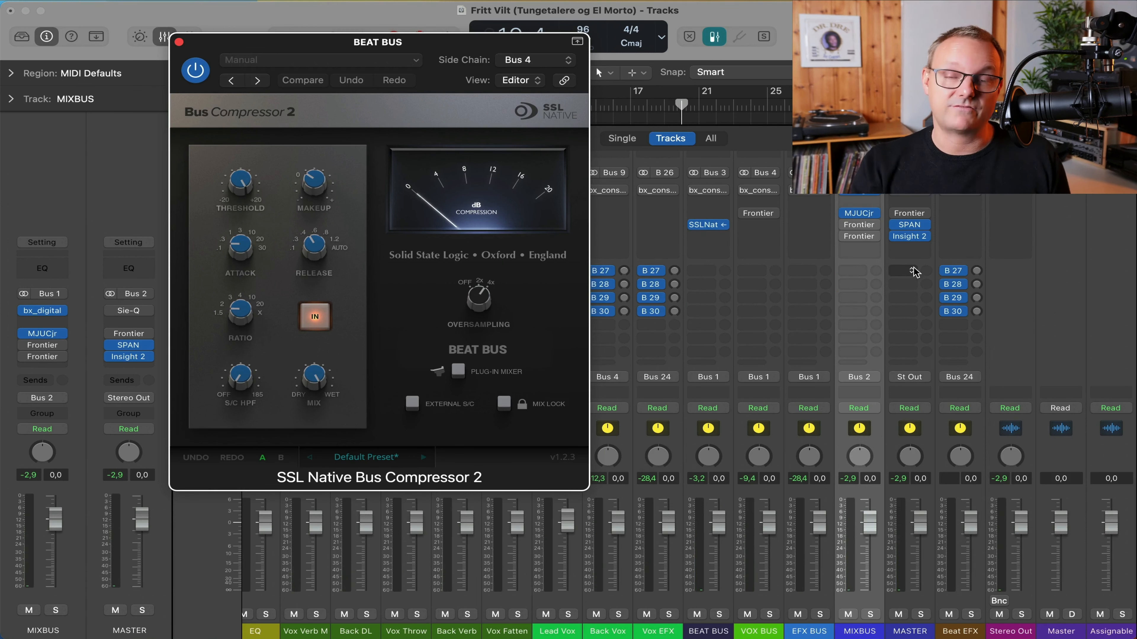
pyautogui.click(912, 239)
pyautogui.moveTo(729, 178); pyautogui.dragTo(501, 98)
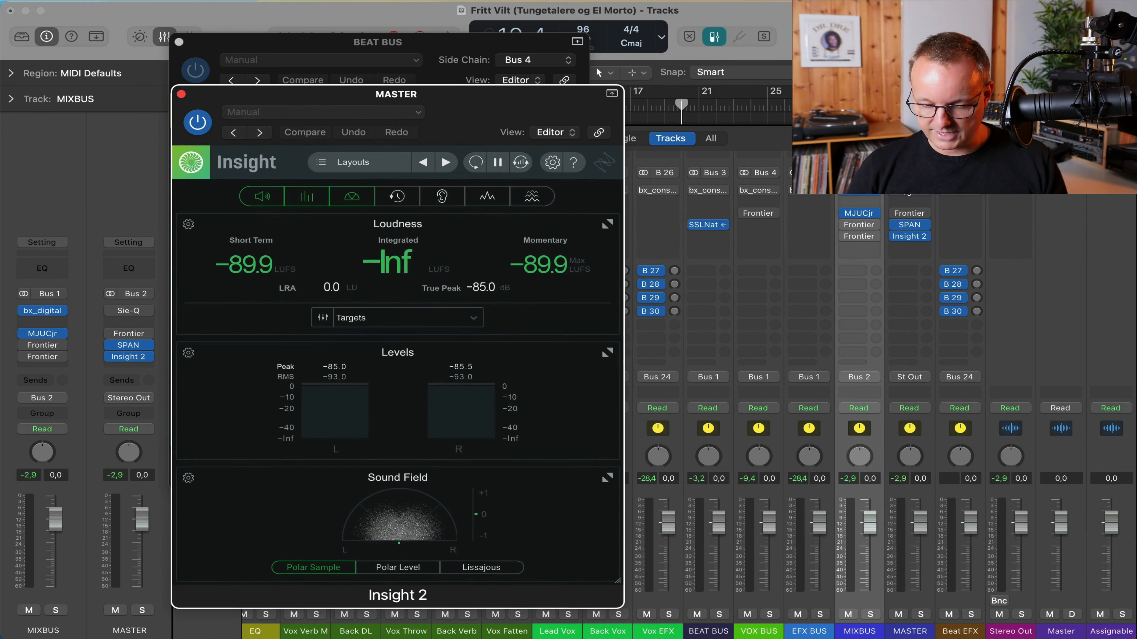
pyautogui.click(915, 225)
# Move the SPAN window up, collapse Insight's Sound Field, close Insight and hide all plug-in windows.
pyautogui.moveTo(716, 109); pyautogui.dragTo(842, 12)
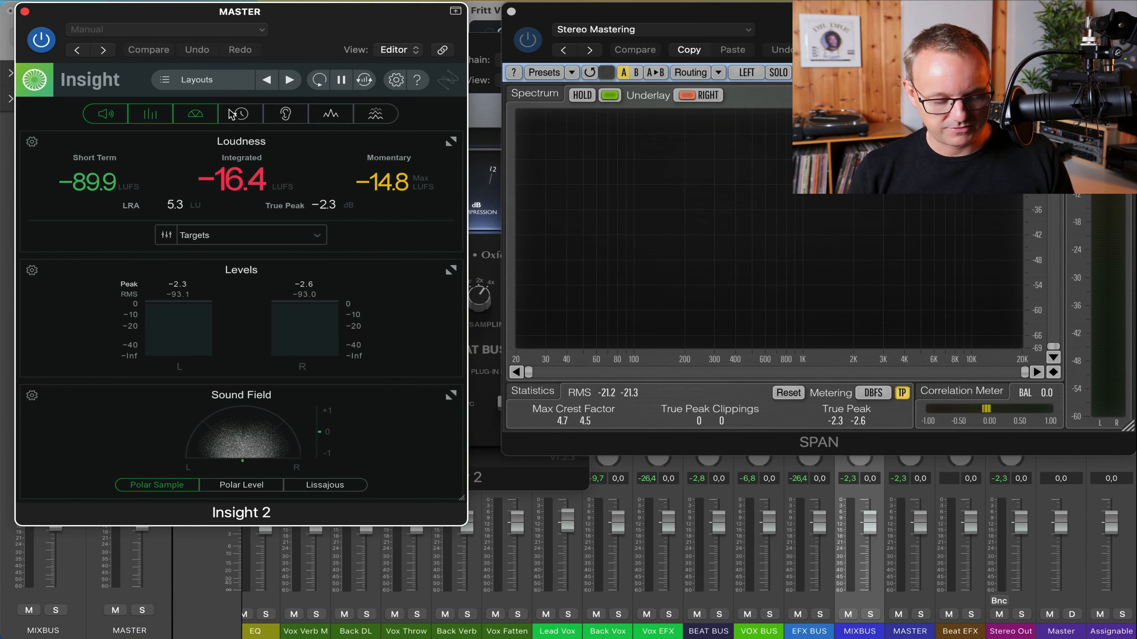
pyautogui.click(200, 113)
pyautogui.click(24, 11)
pyautogui.press('v')
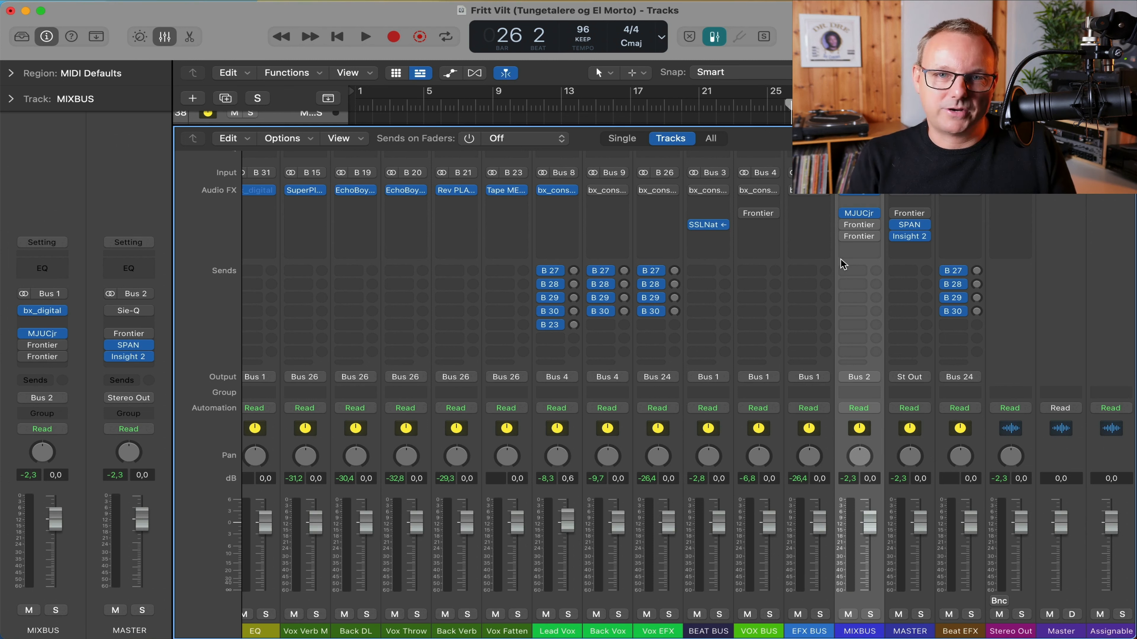
# Open MIXBUS's MJUCjr compressor (12.4 compress, 1.6 make-up) and move its window up and left.
pyautogui.moveTo(868, 211)
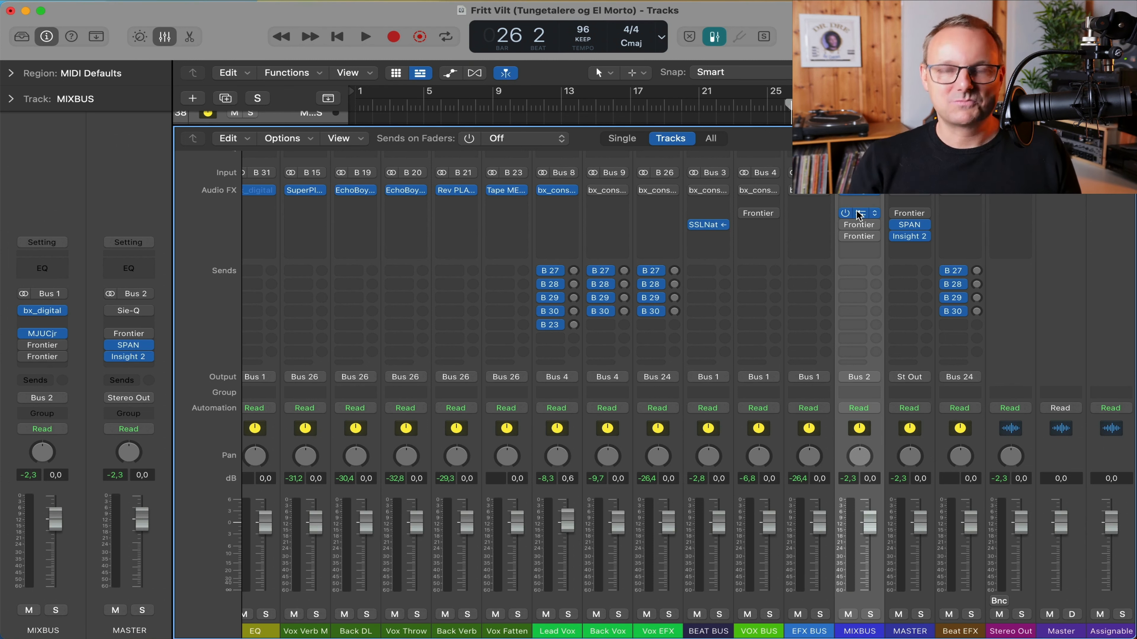
pyautogui.click(860, 213)
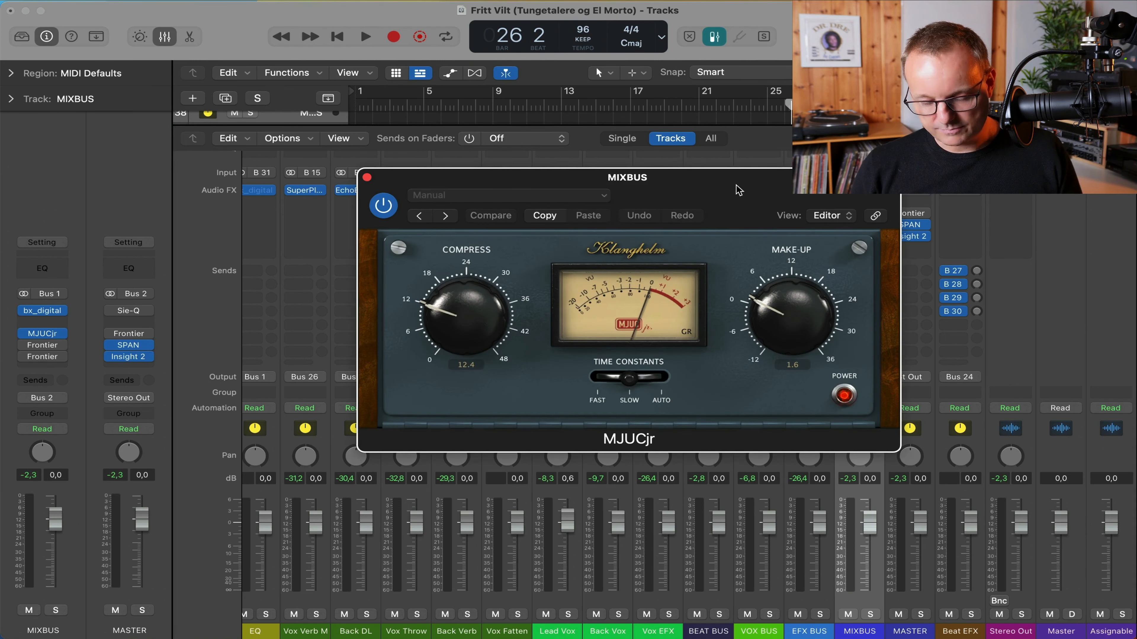
pyautogui.moveTo(739, 191); pyautogui.dragTo(563, 86)
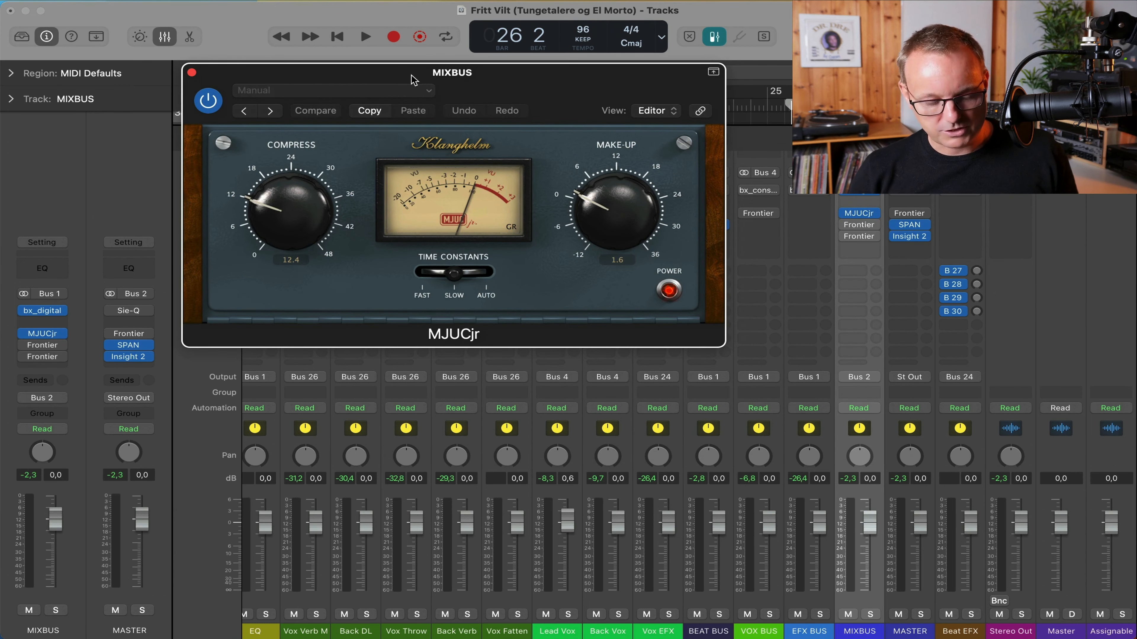